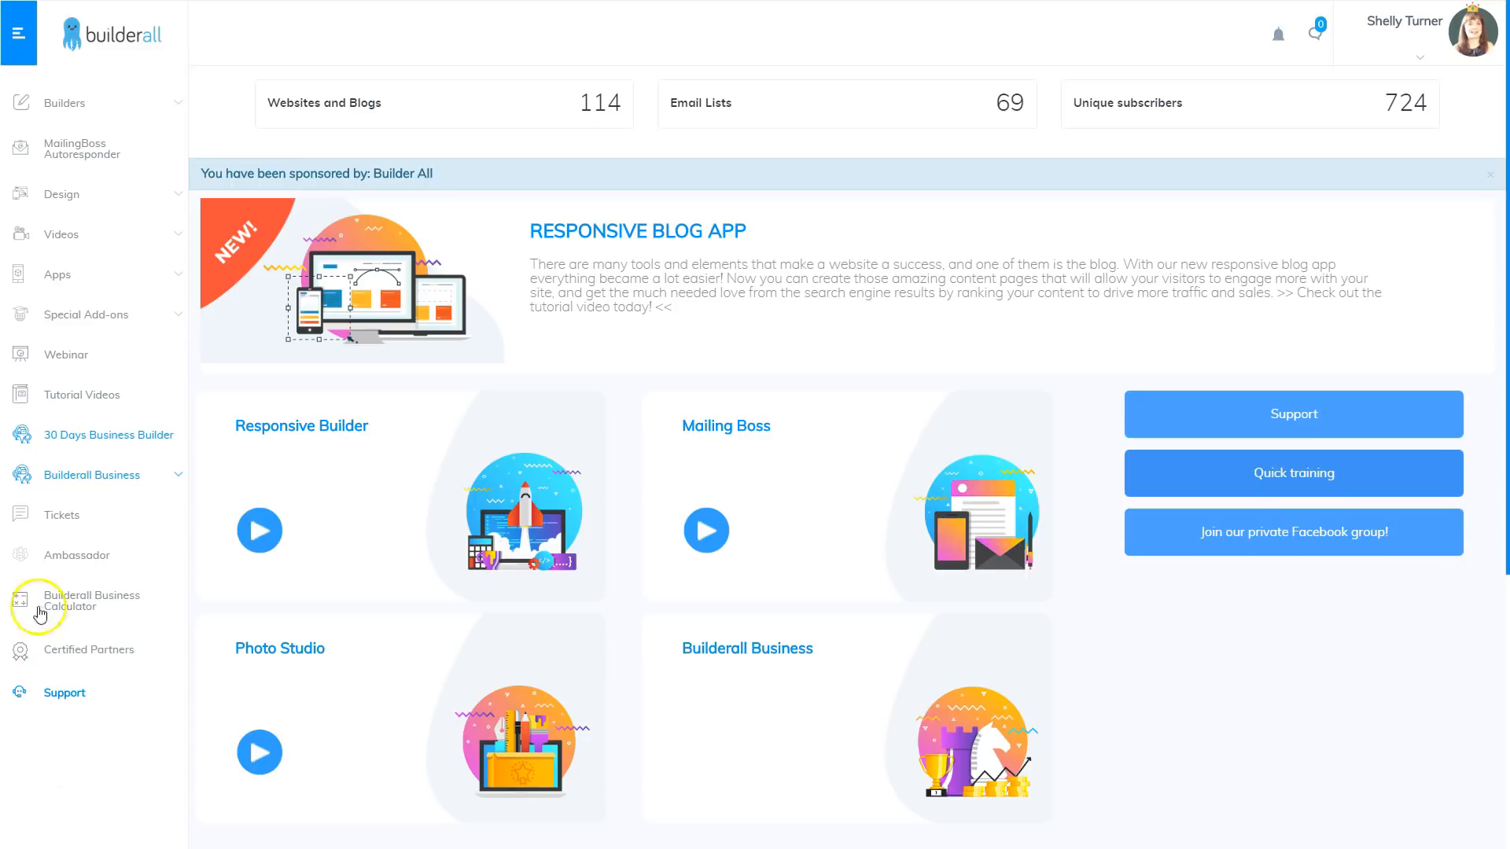
Step: Start a new website in the Drag and Drop Pixel Perfect builder from the Blank Page #008 template
left_click(51, 295)
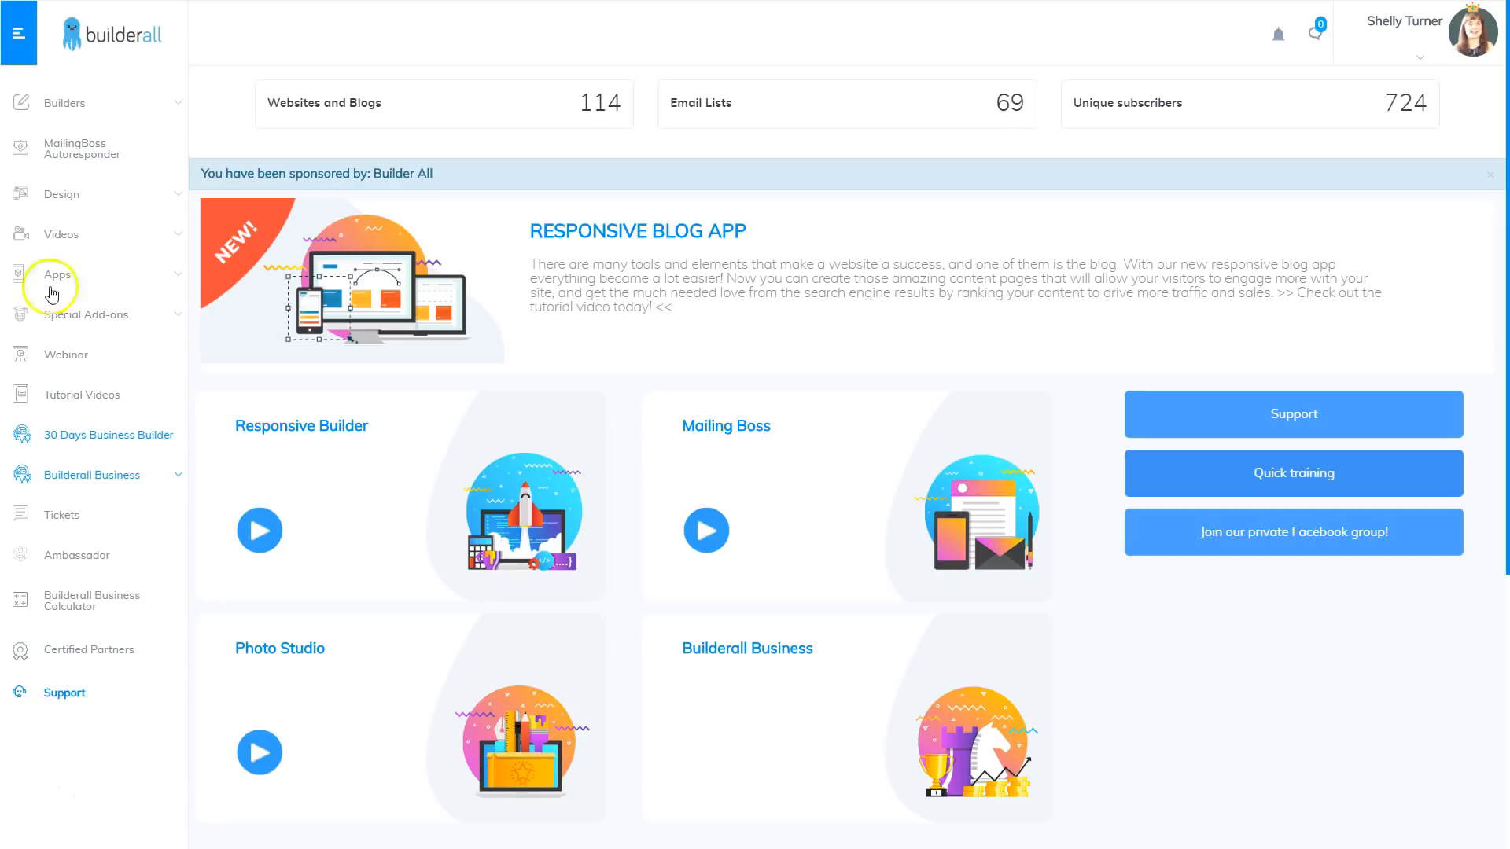
left_click(65, 110)
left_click(91, 153)
left_click(95, 239)
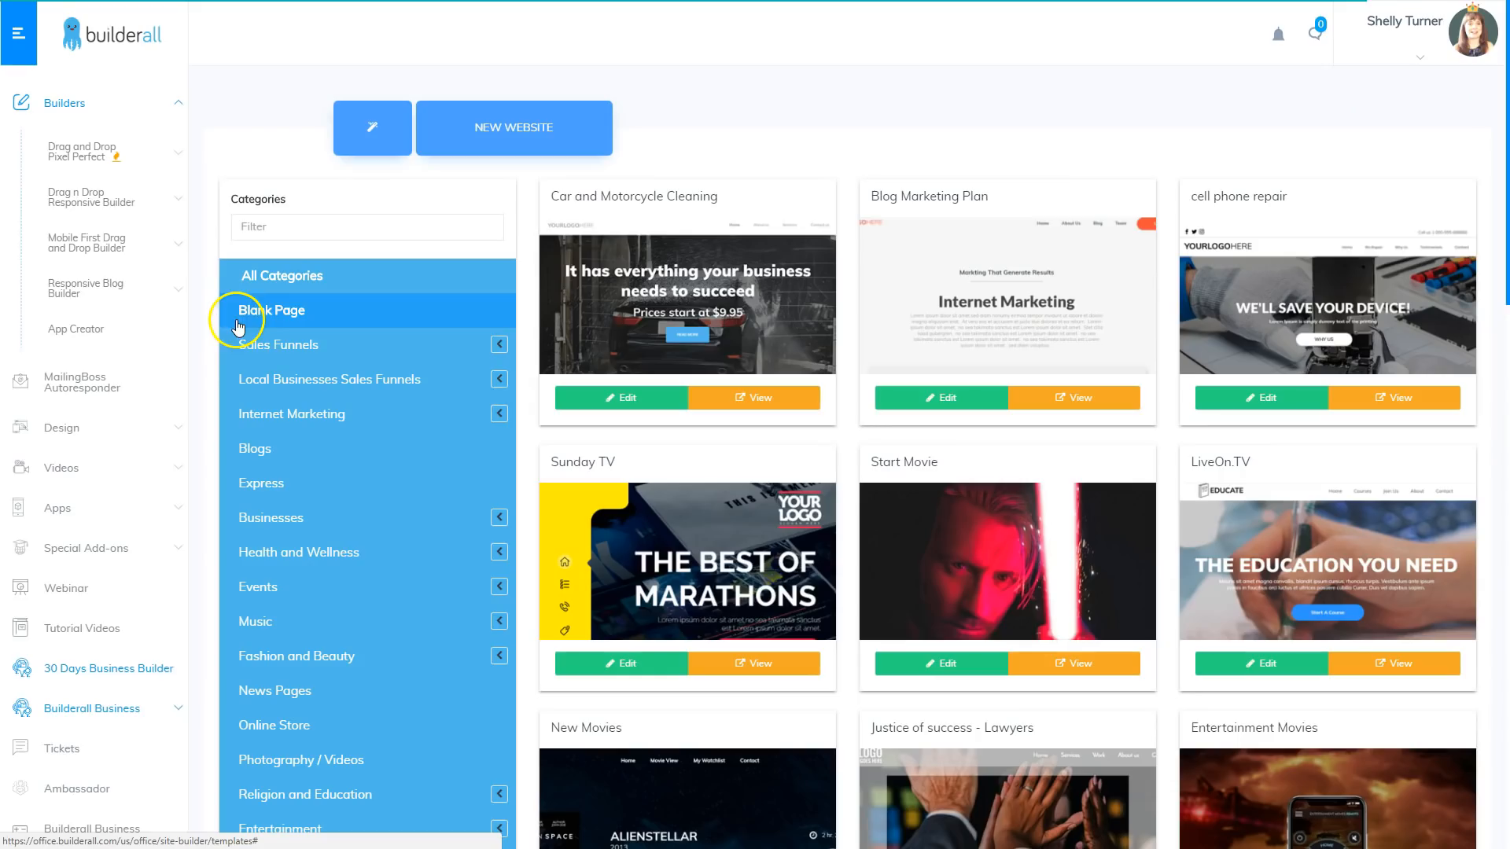
left_click(271, 308)
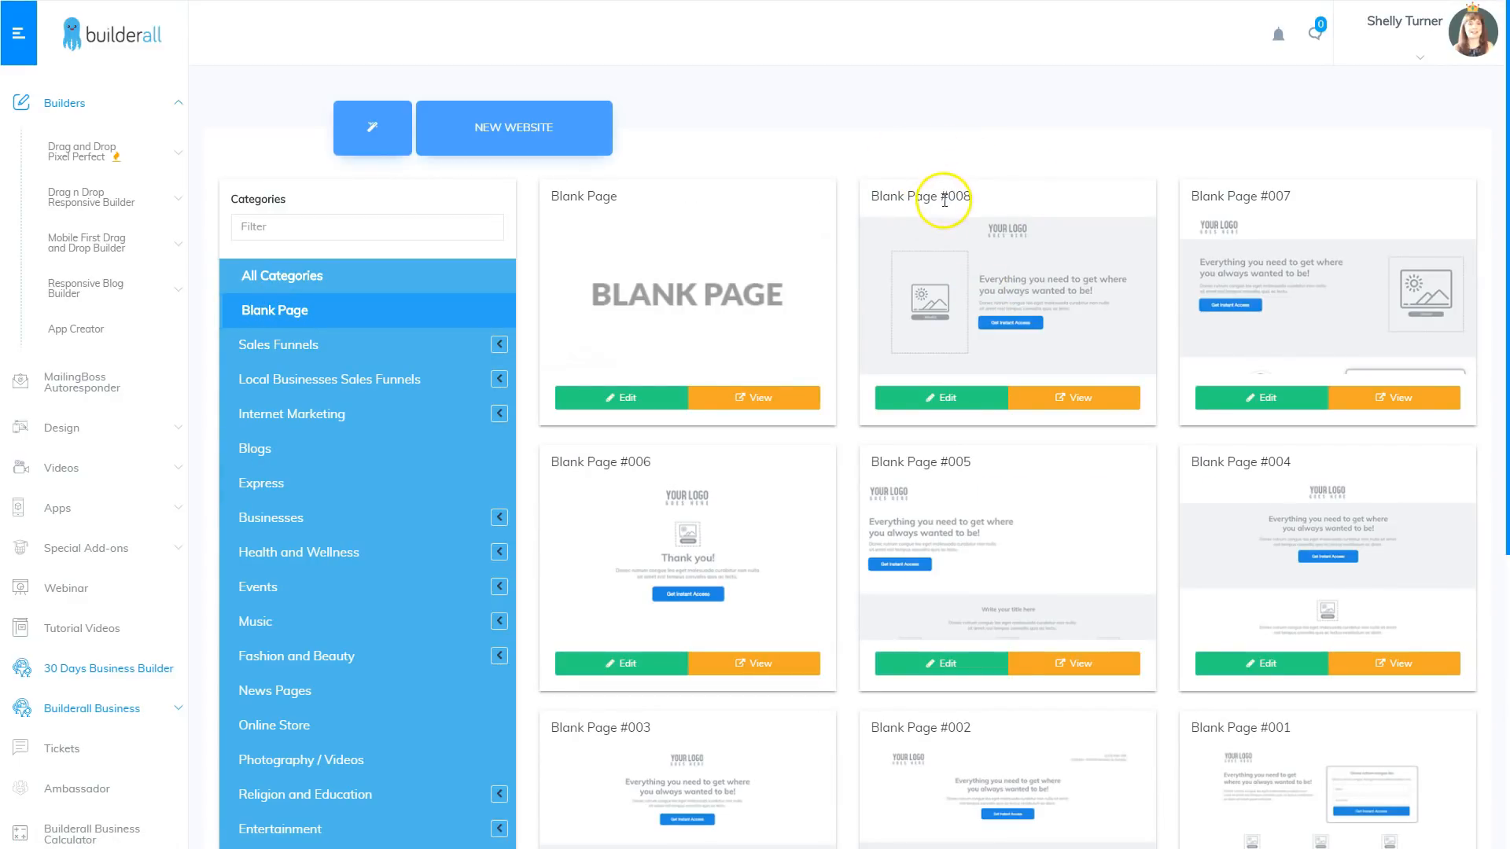
left_click(954, 399)
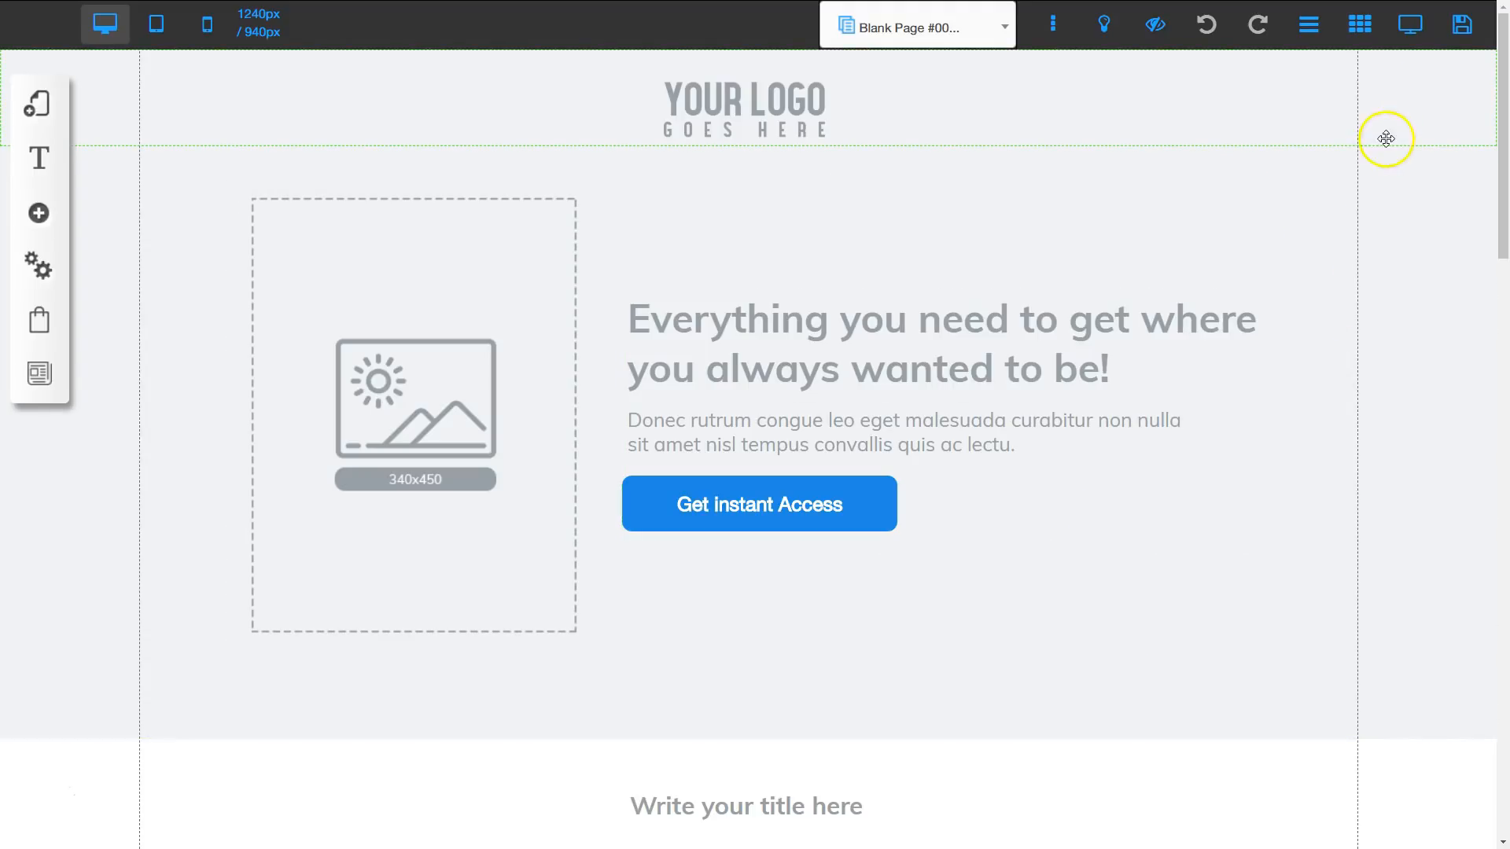
Step: Save the new site and register it under the URL name webhooktutorial
left_click(1465, 26)
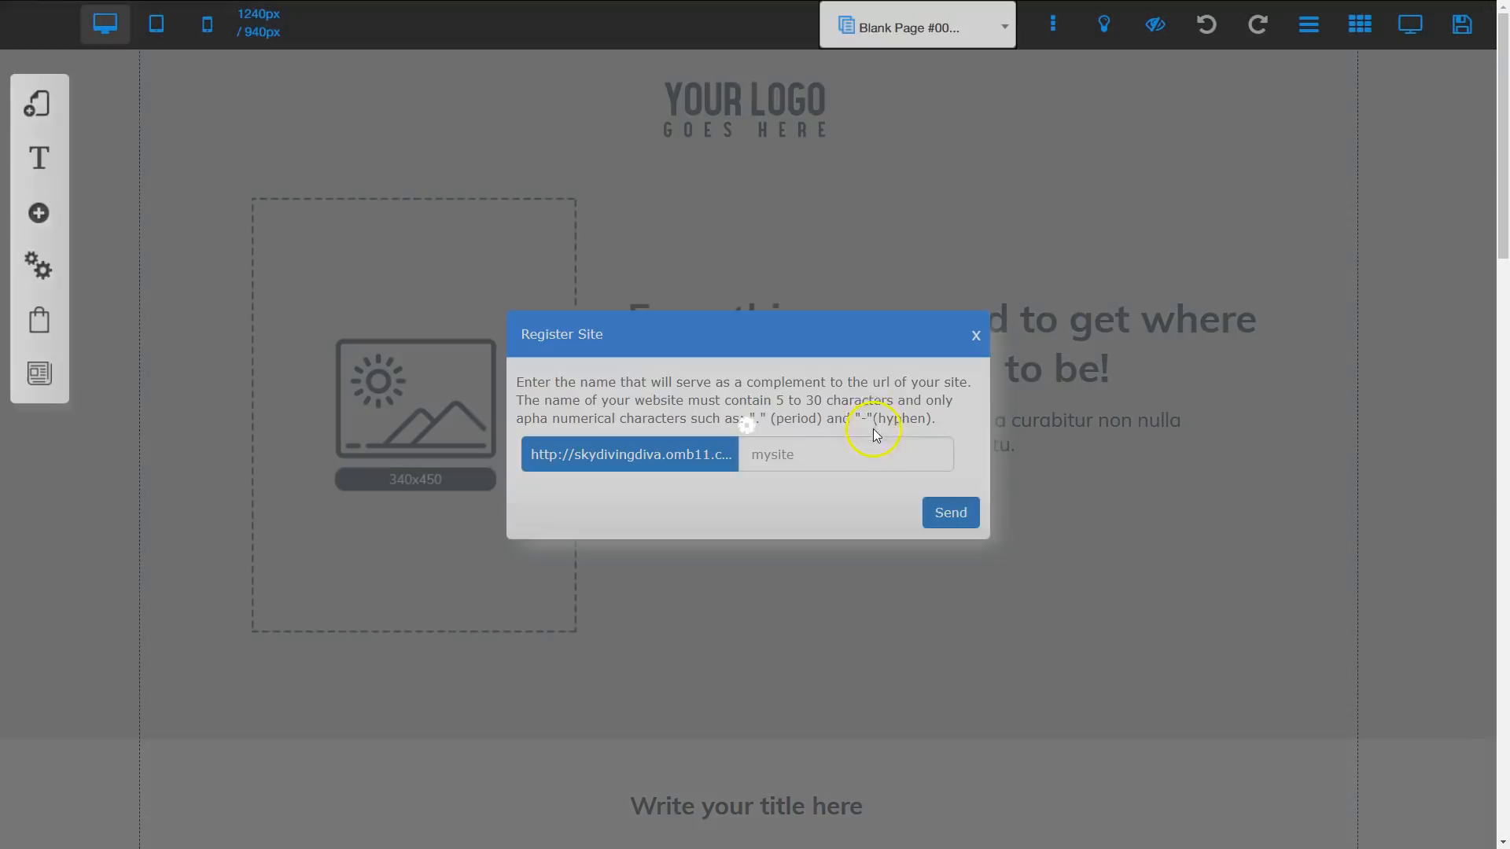
left_click(817, 454)
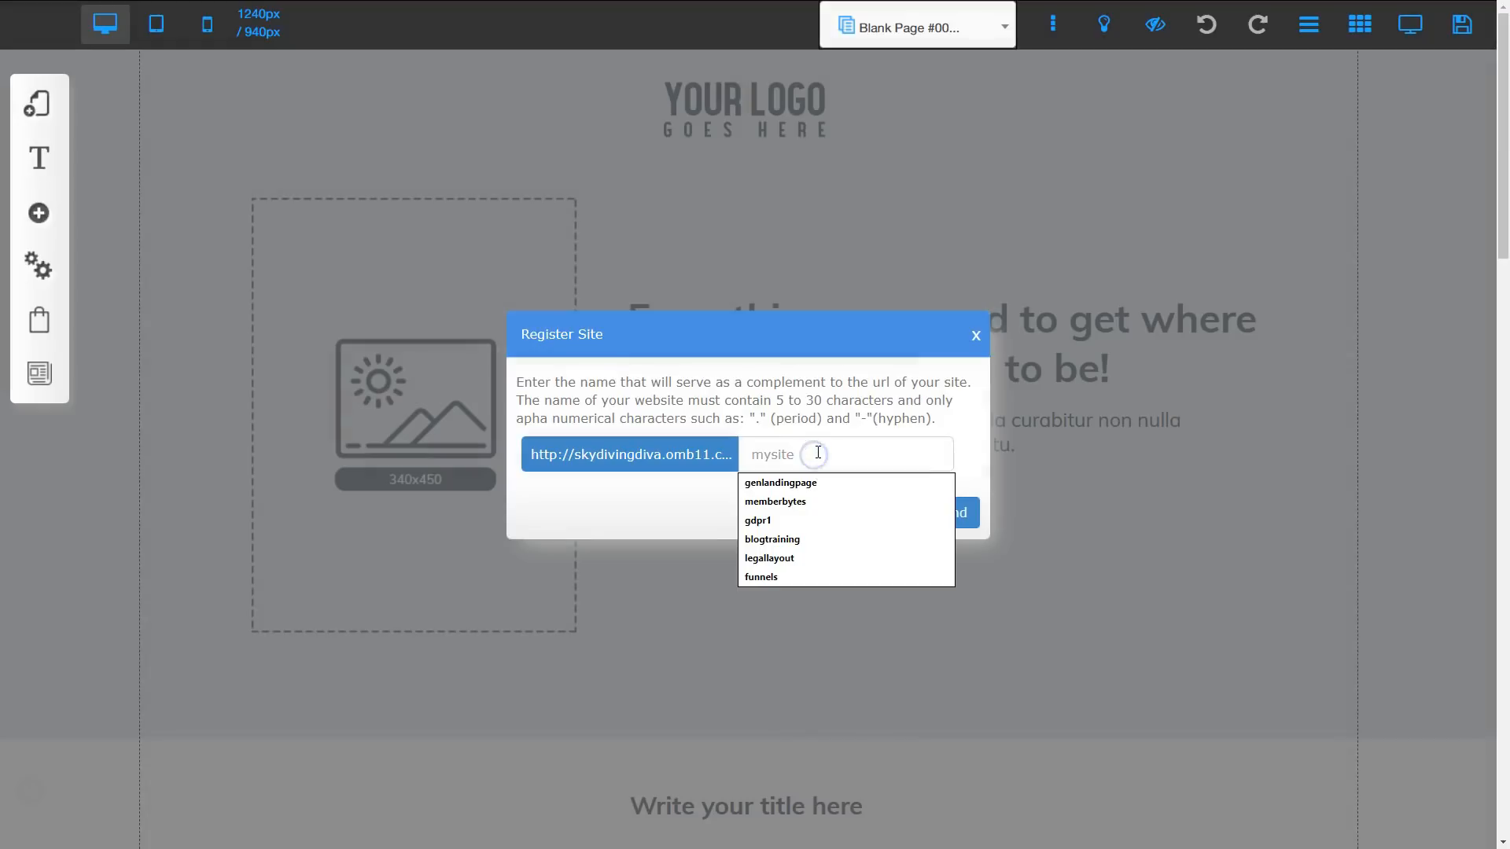
type("webhooktutorial")
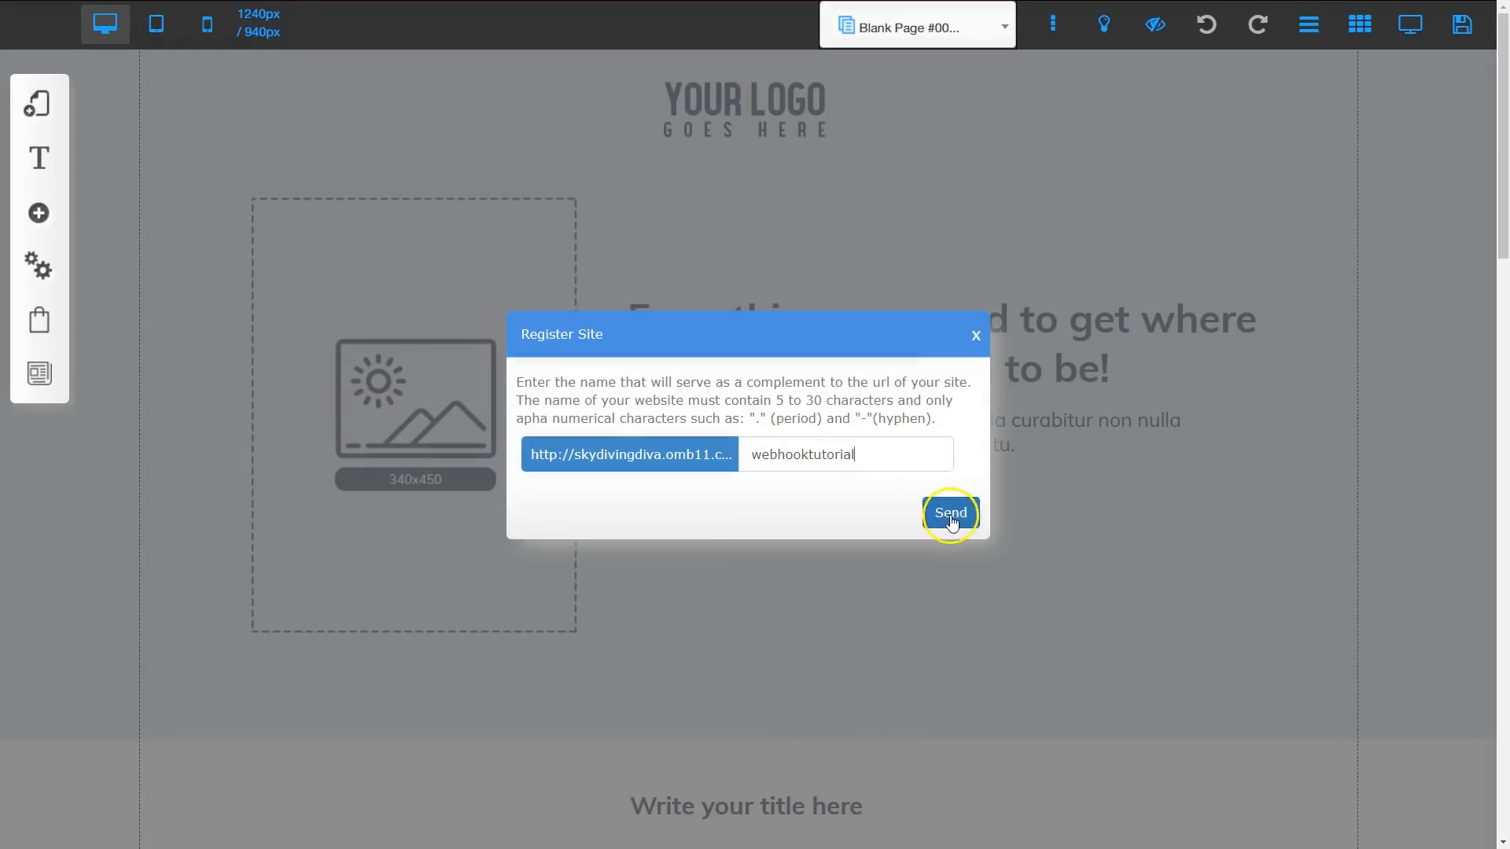
left_click(950, 516)
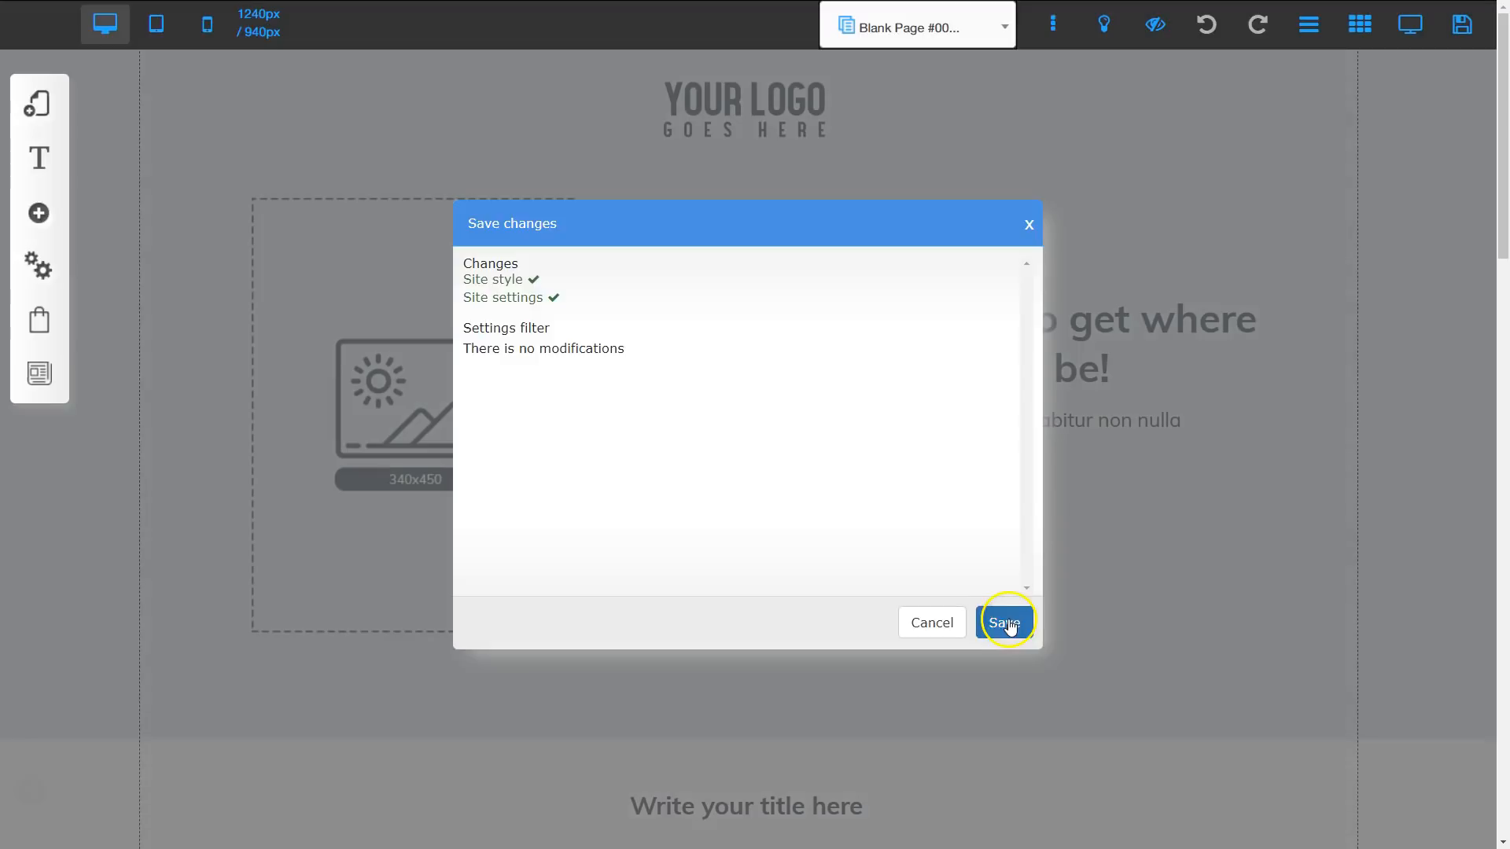
left_click(1010, 621)
left_click(880, 377)
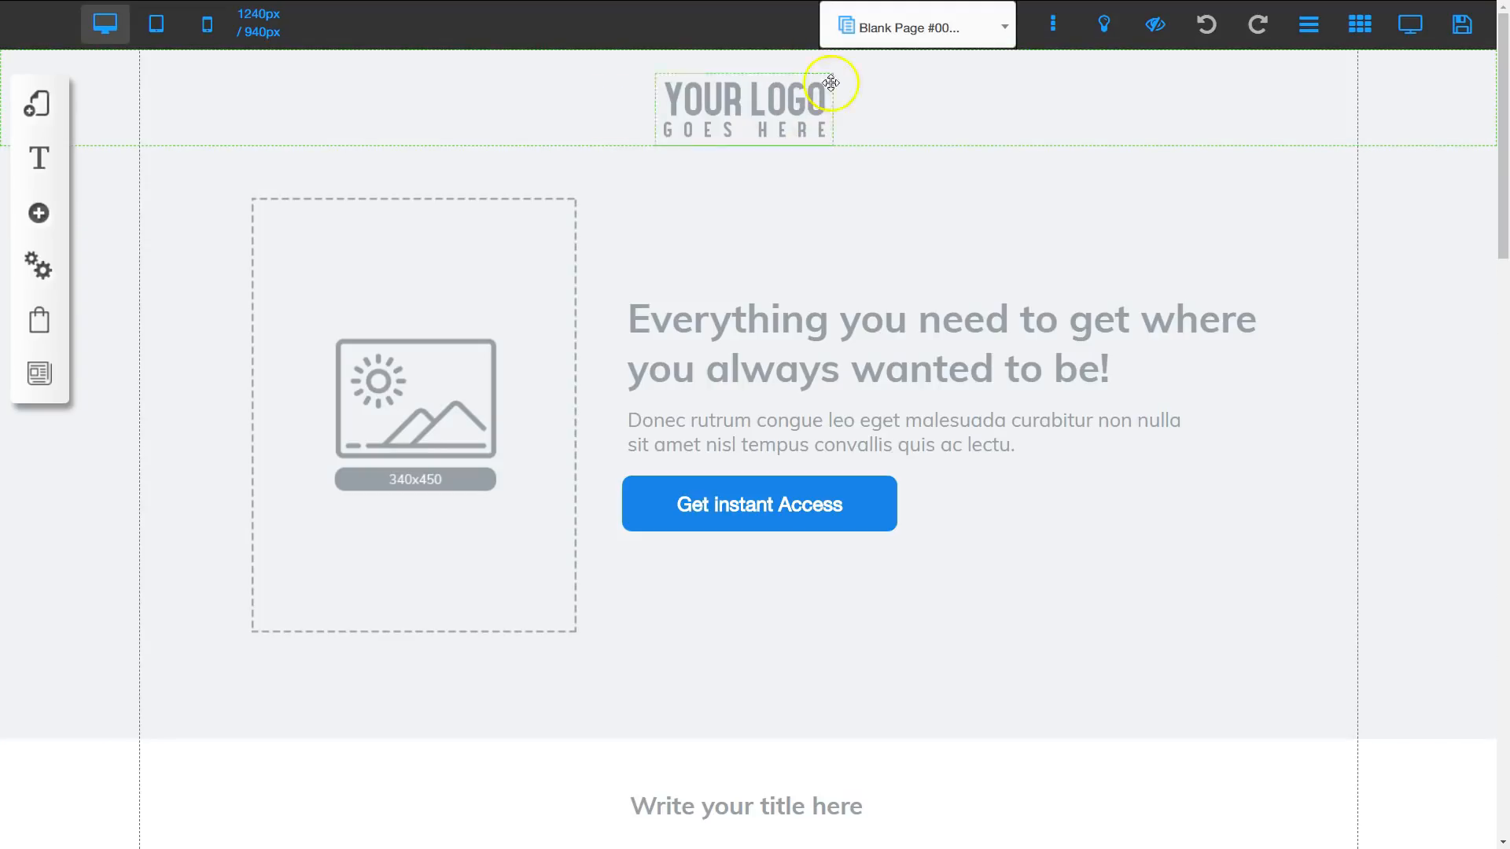
Step: Examine the template's logo, image, headline and text elements, and the sections down to the copyright footer
left_click(740, 111)
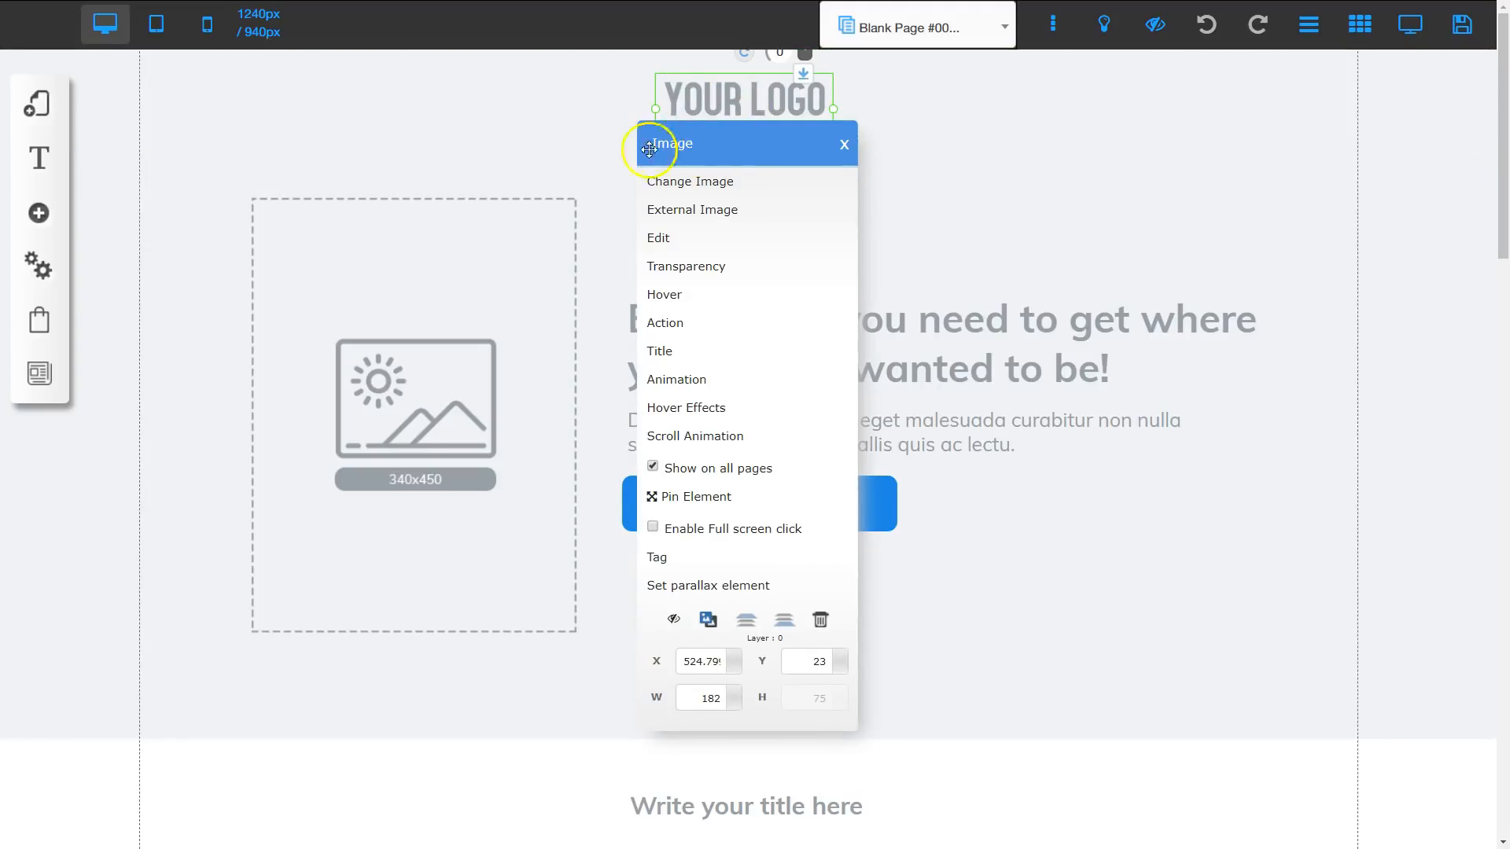
left_click(937, 128)
left_click(439, 367)
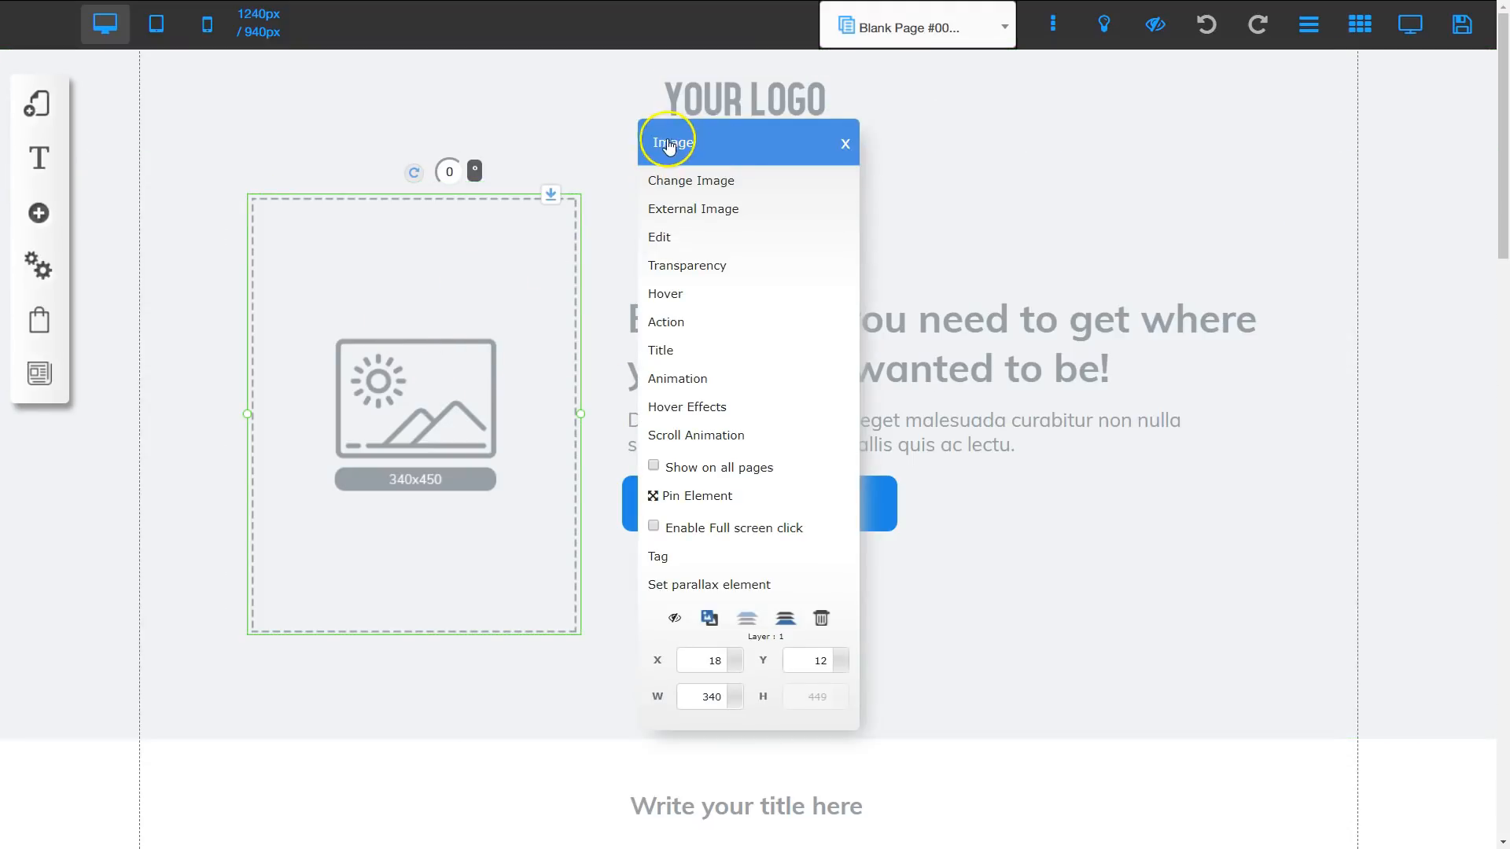
left_click(952, 368)
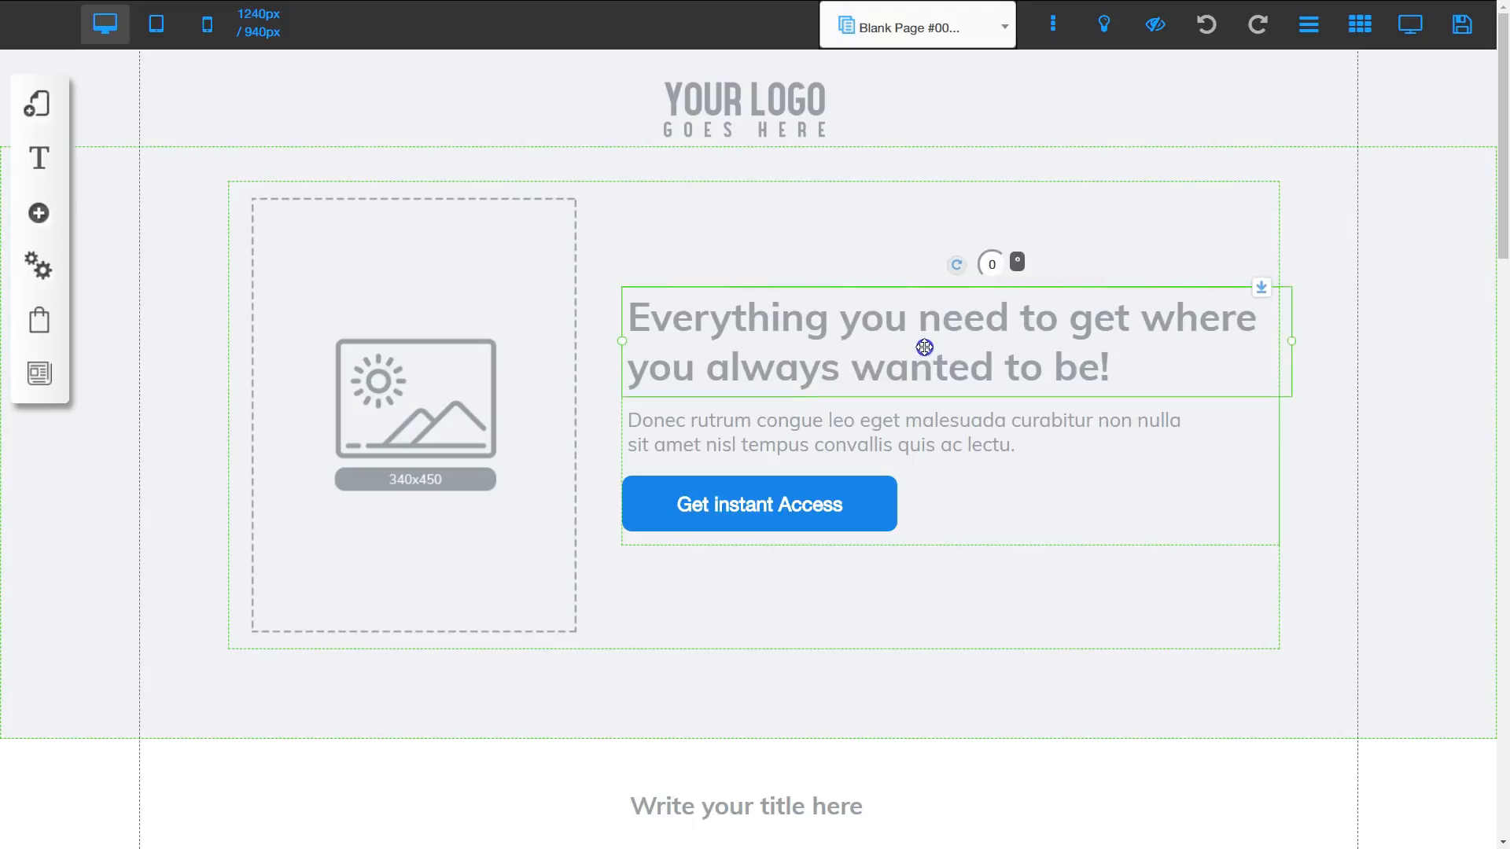
left_click(898, 424)
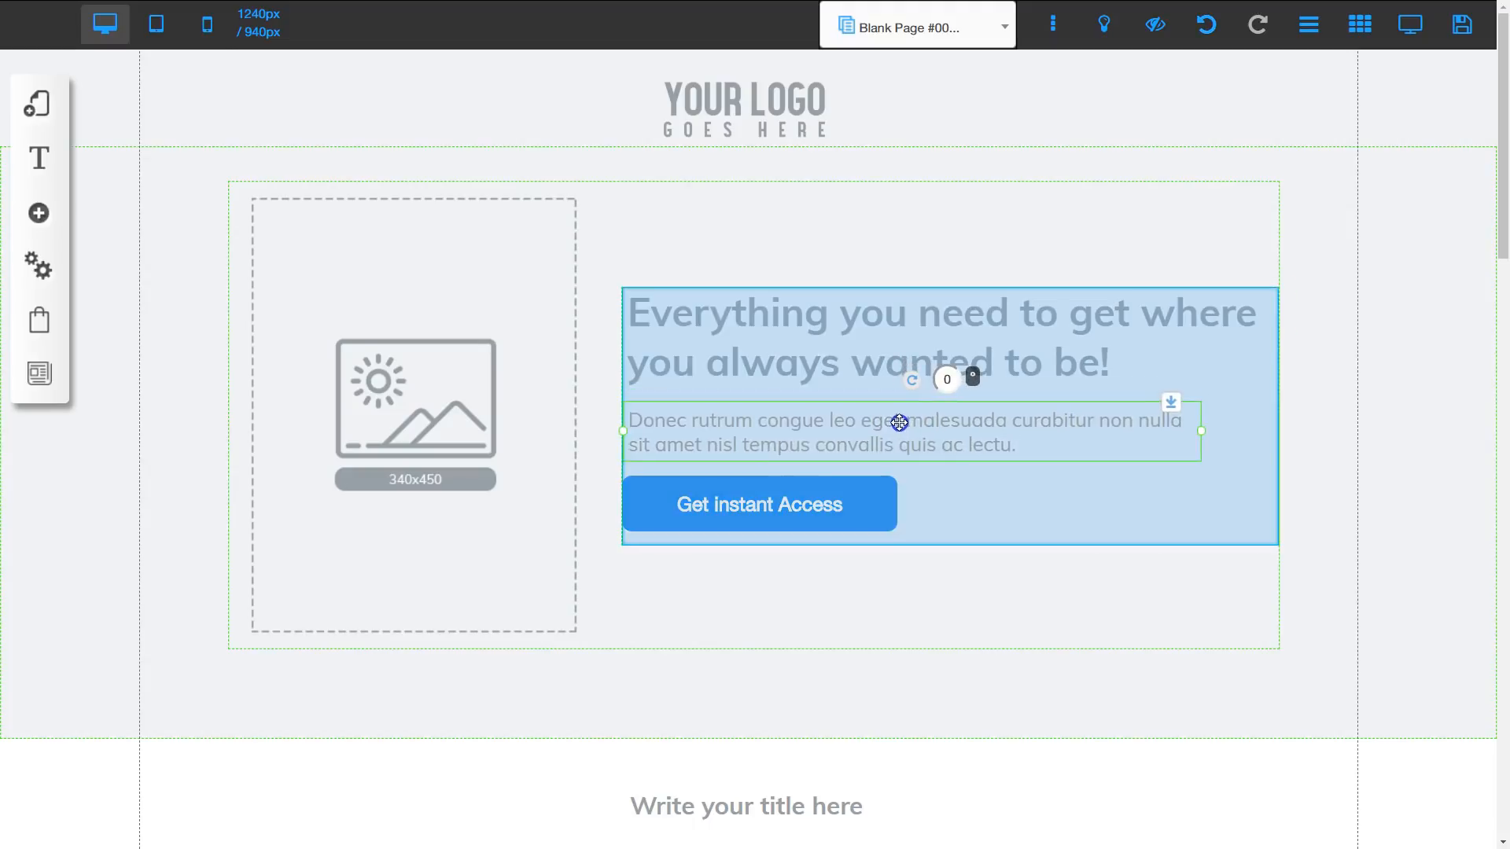
scroll(817, 596, "down", 2)
scroll(817, 595, "down", 4)
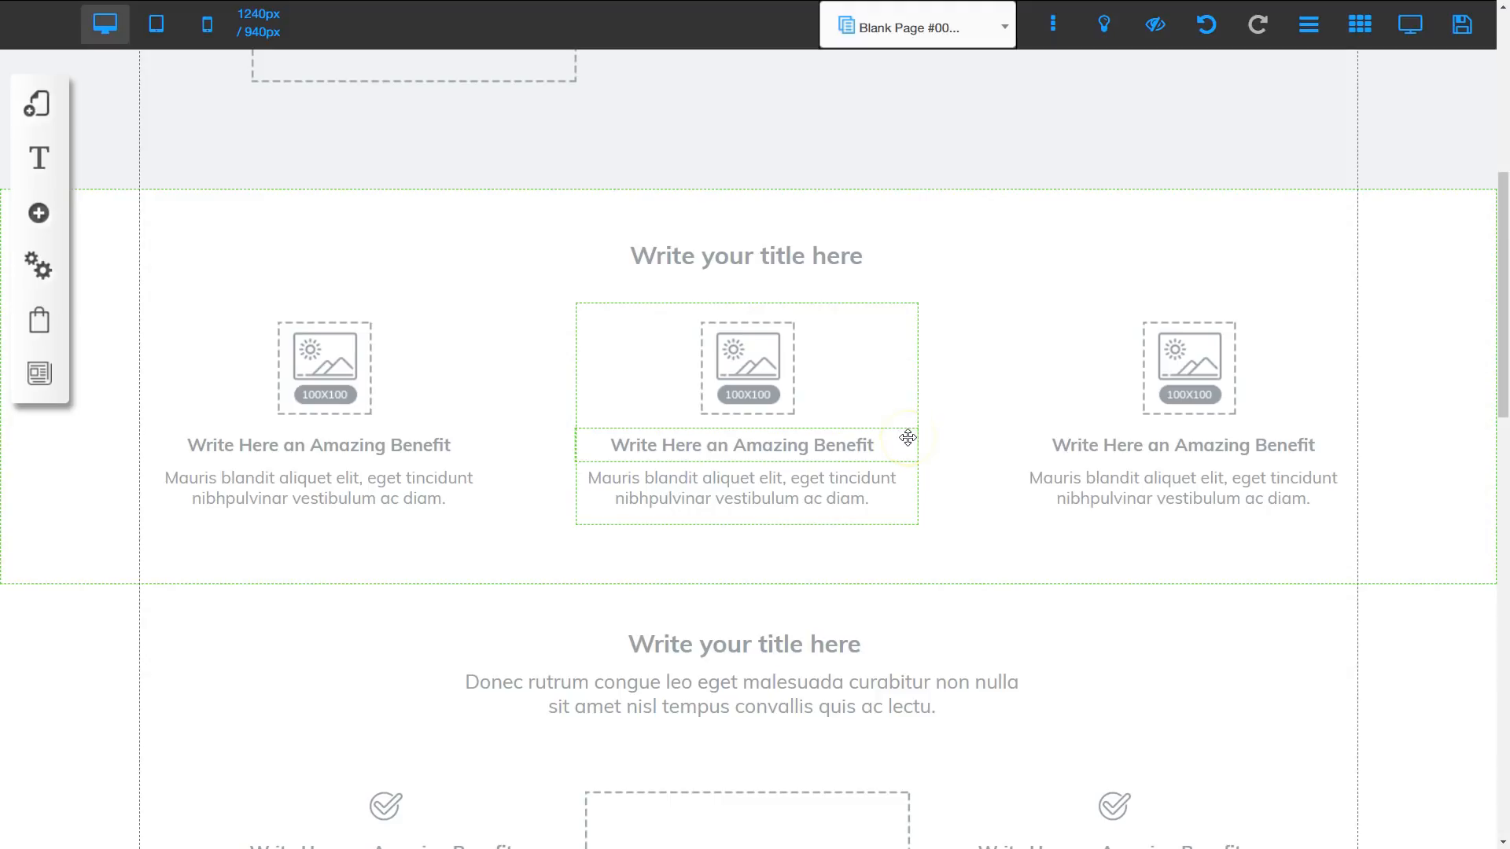
scroll(903, 516, "down", 6)
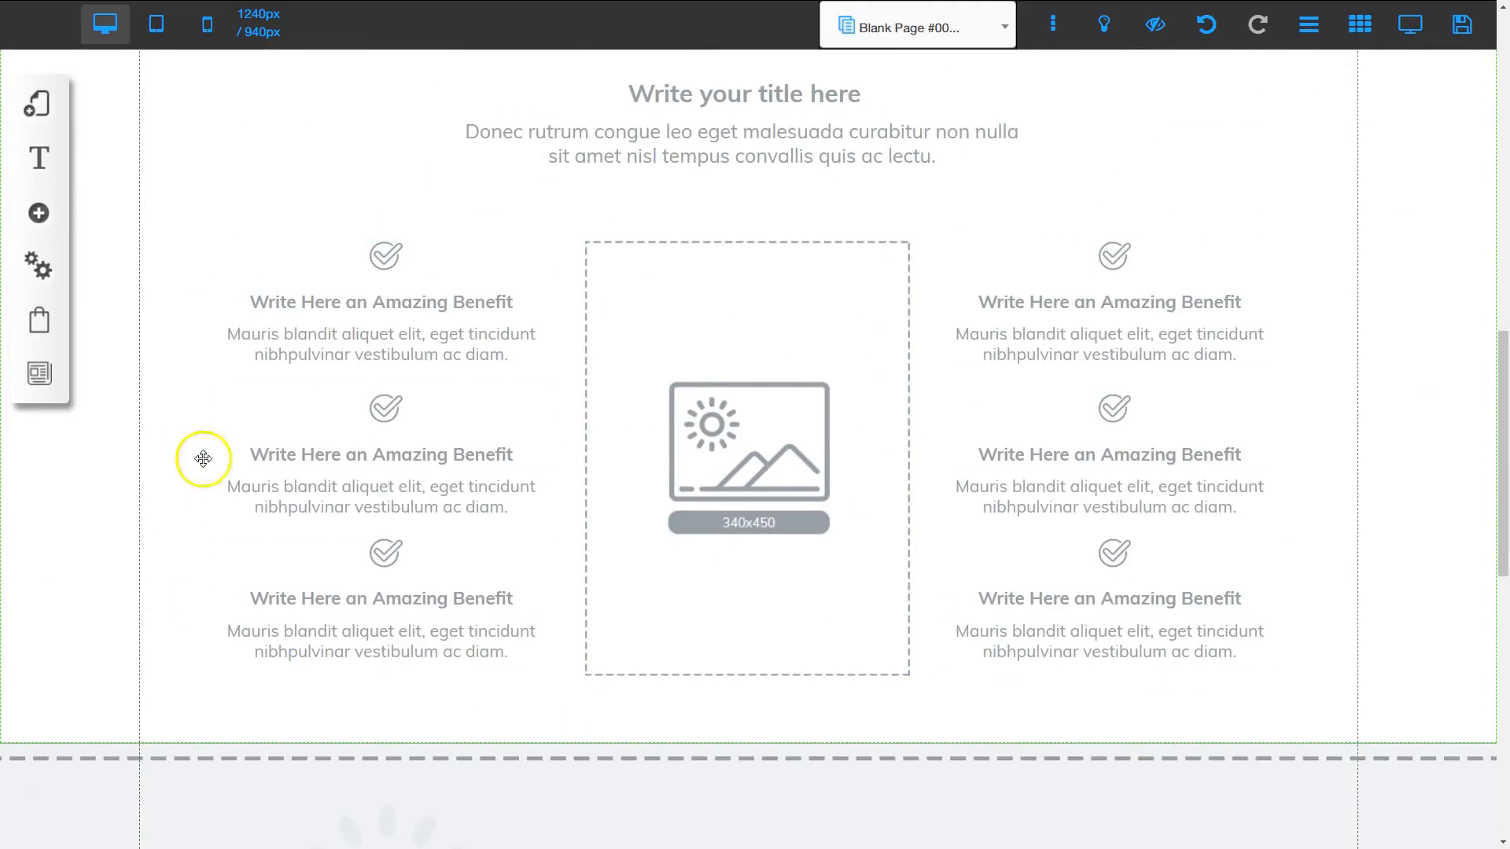
scroll(781, 590, "down", 5)
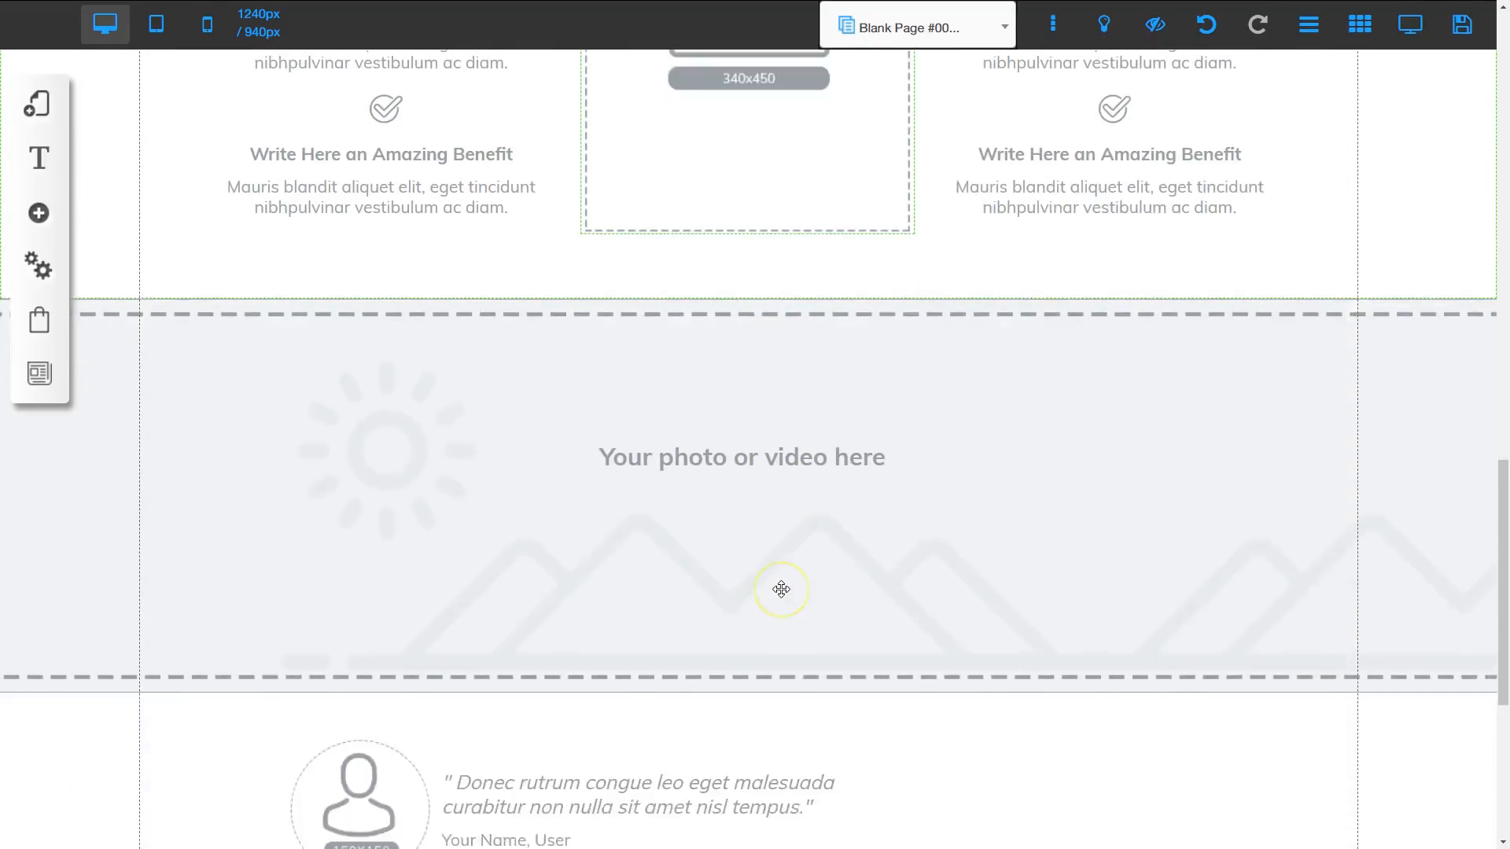
scroll(781, 590, "down", 4)
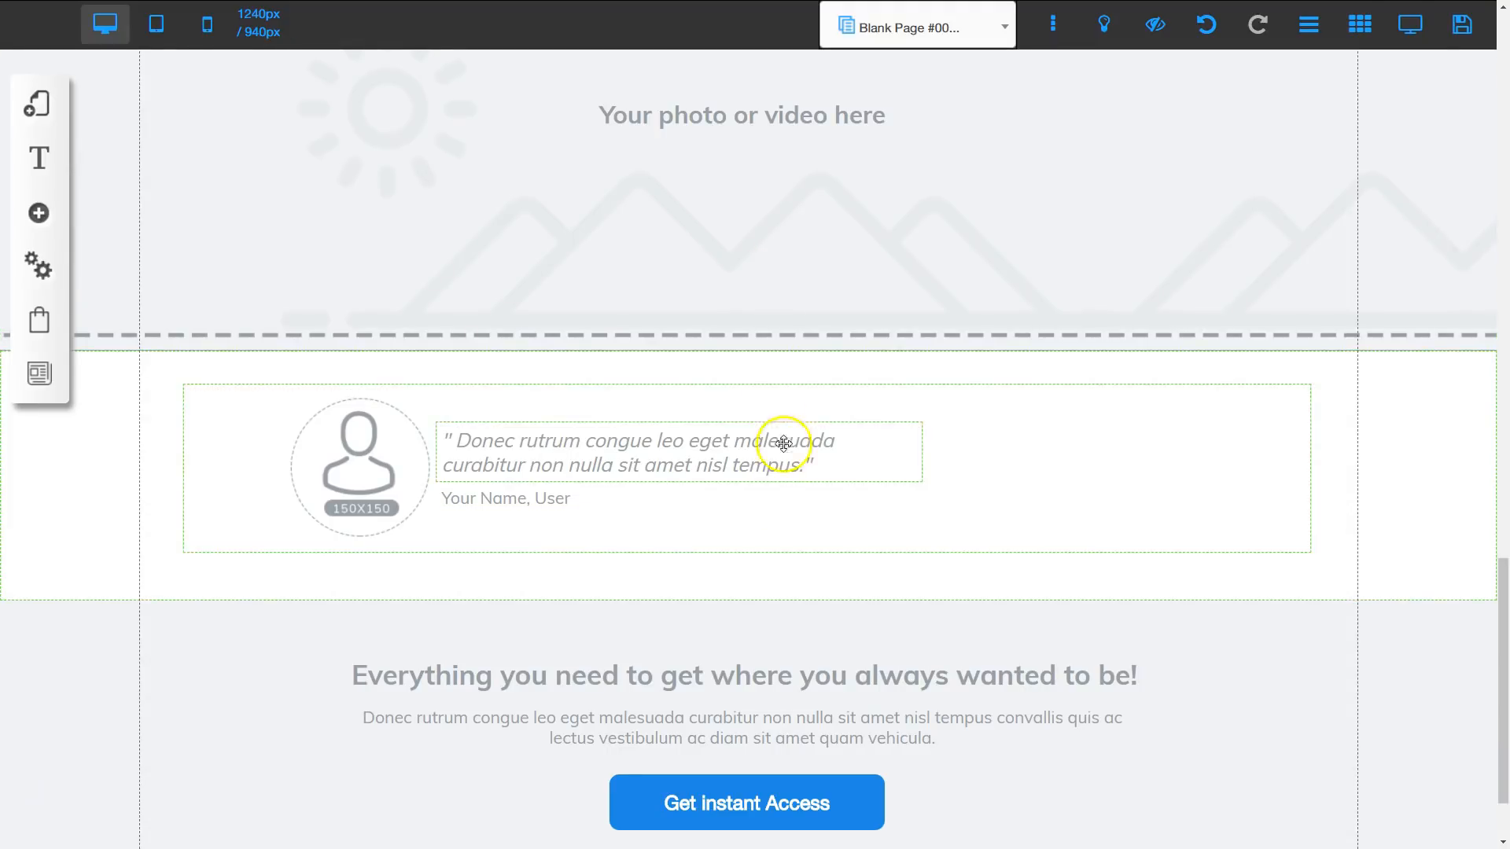
scroll(791, 452, "down", 1)
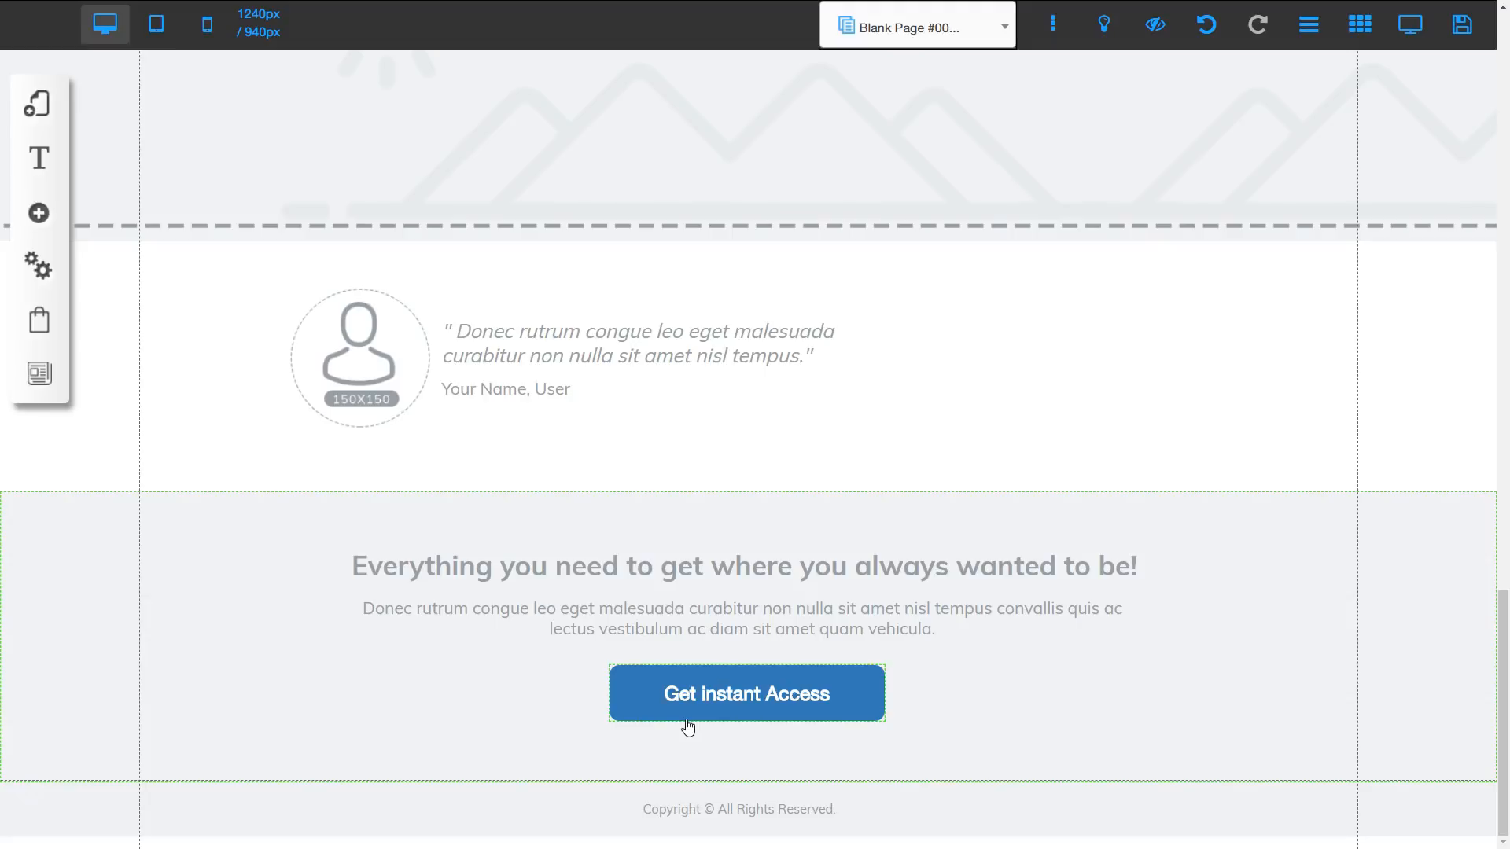
left_click_drag(688, 727, 105, 115)
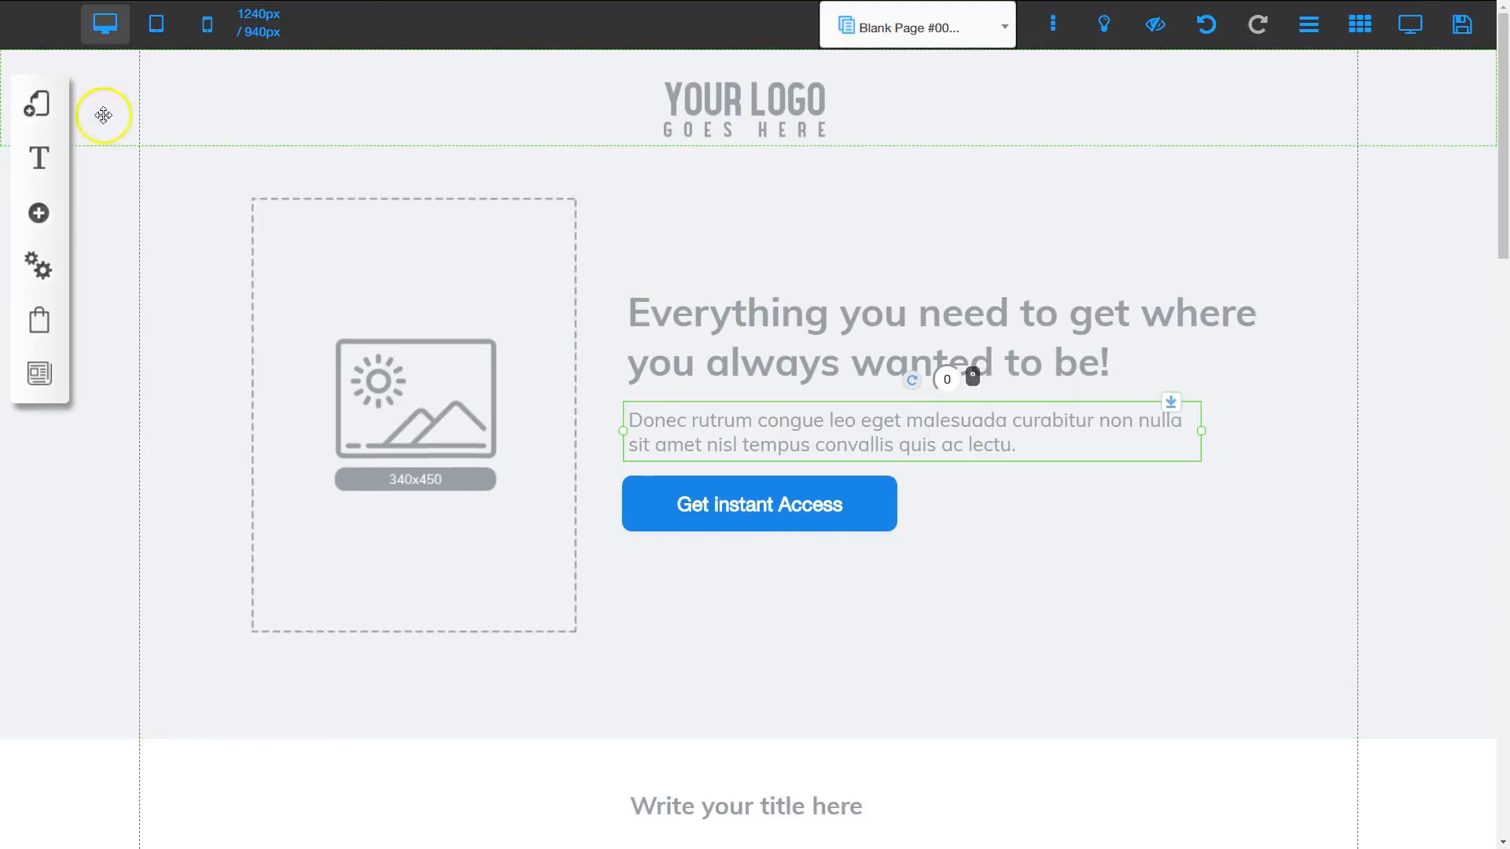
Step: Add a page named Thank You to the Blank Page #008 layout, using the blank template from the Blank Page category
left_click(37, 105)
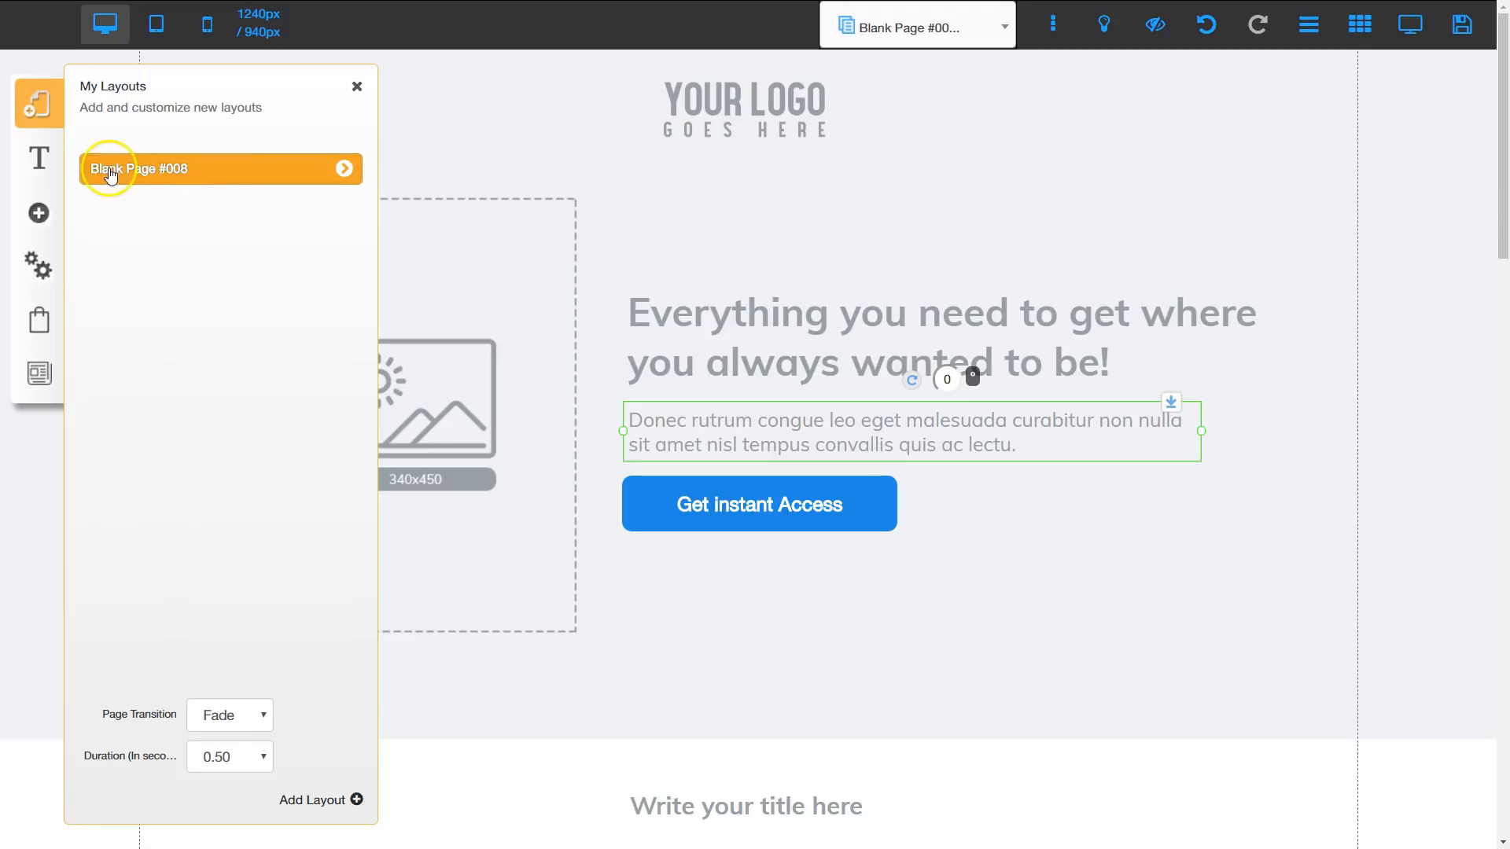
left_click(346, 171)
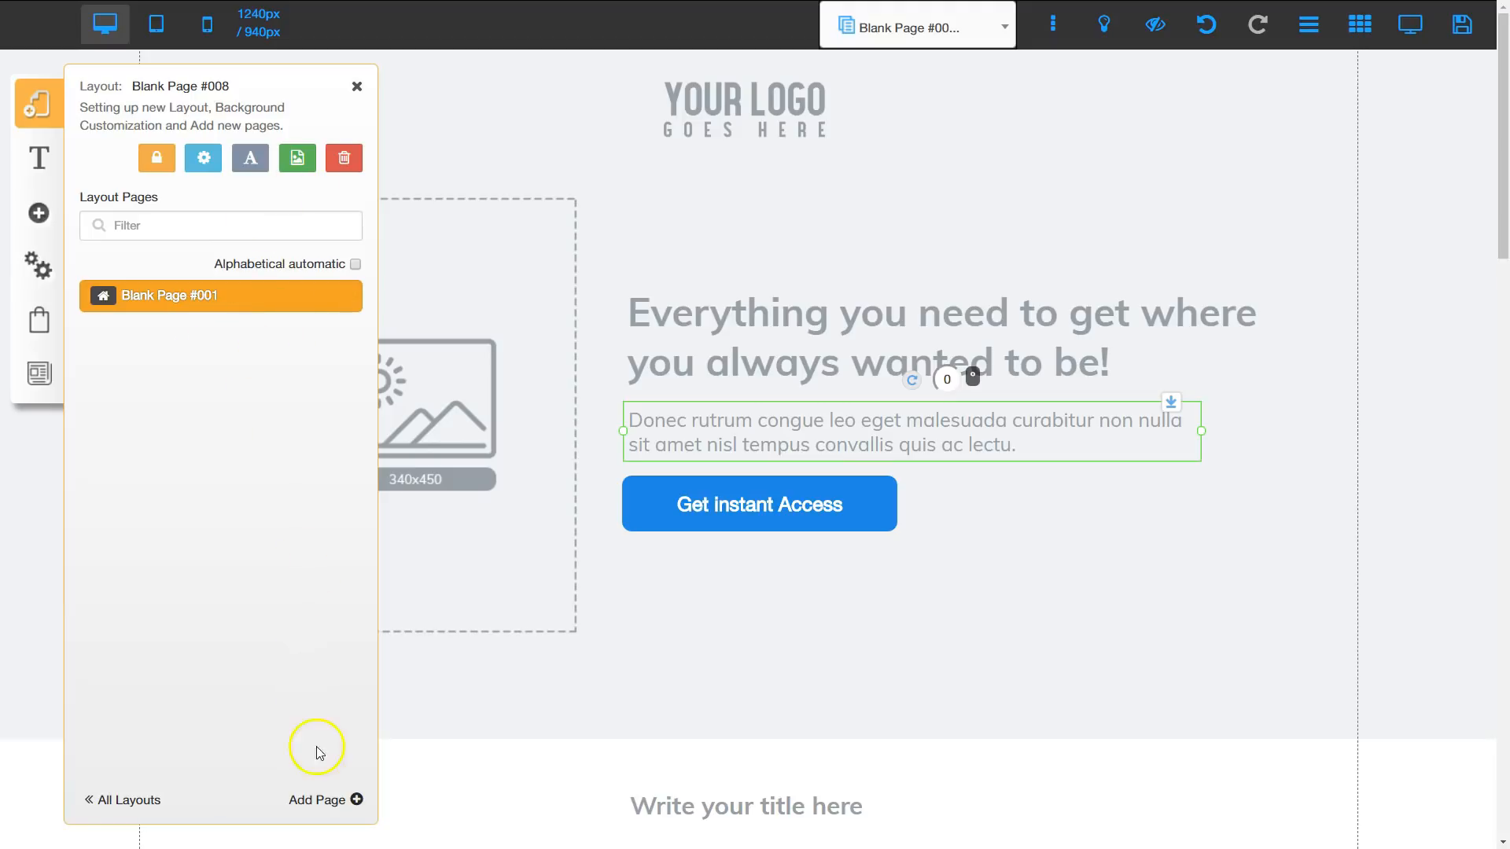
left_click(313, 800)
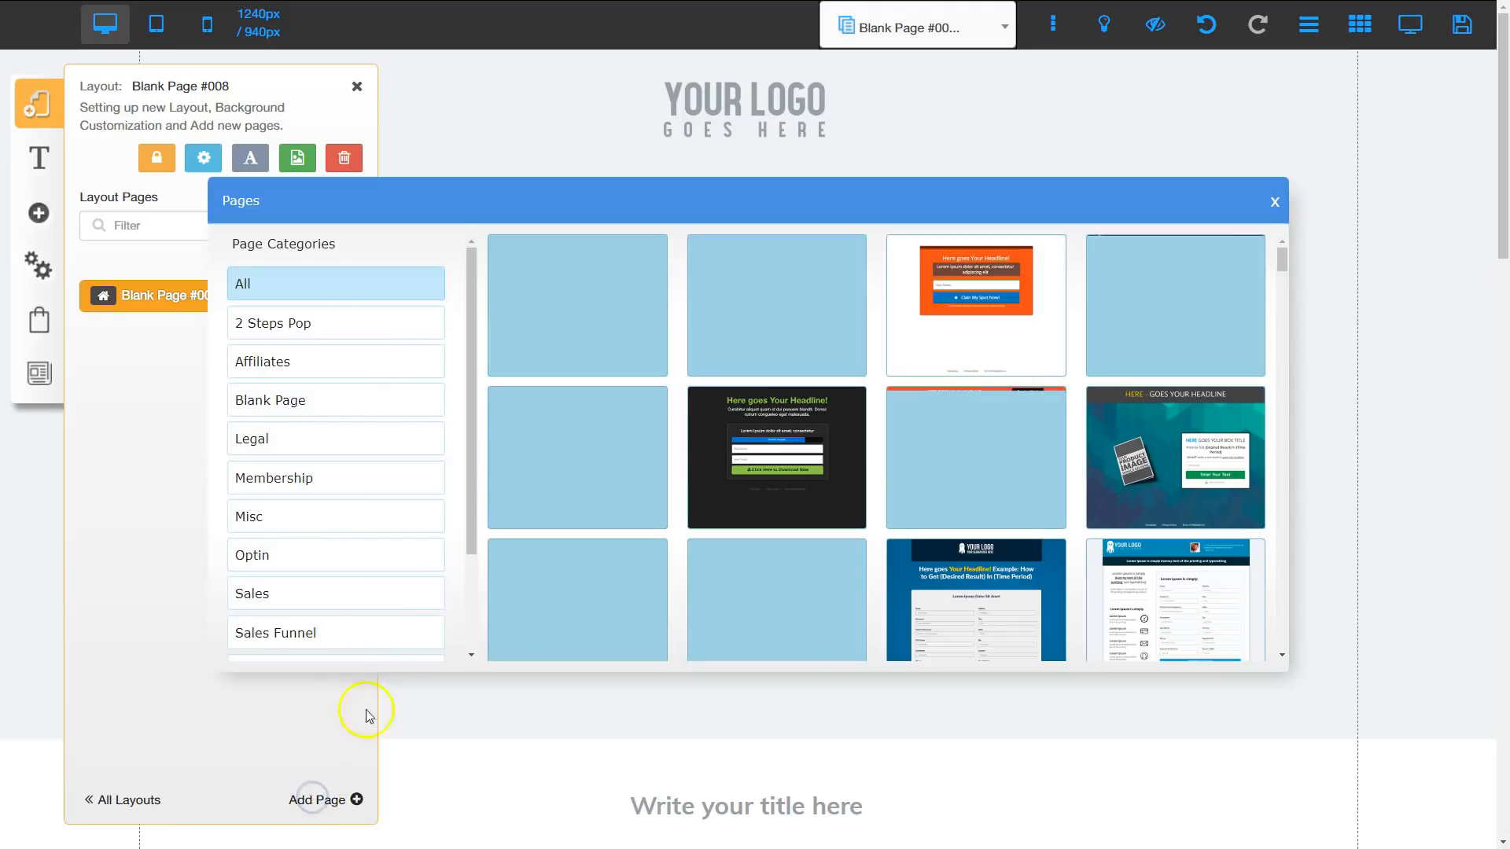
left_click(283, 401)
left_click(582, 305)
left_click_drag(579, 610, 469, 608)
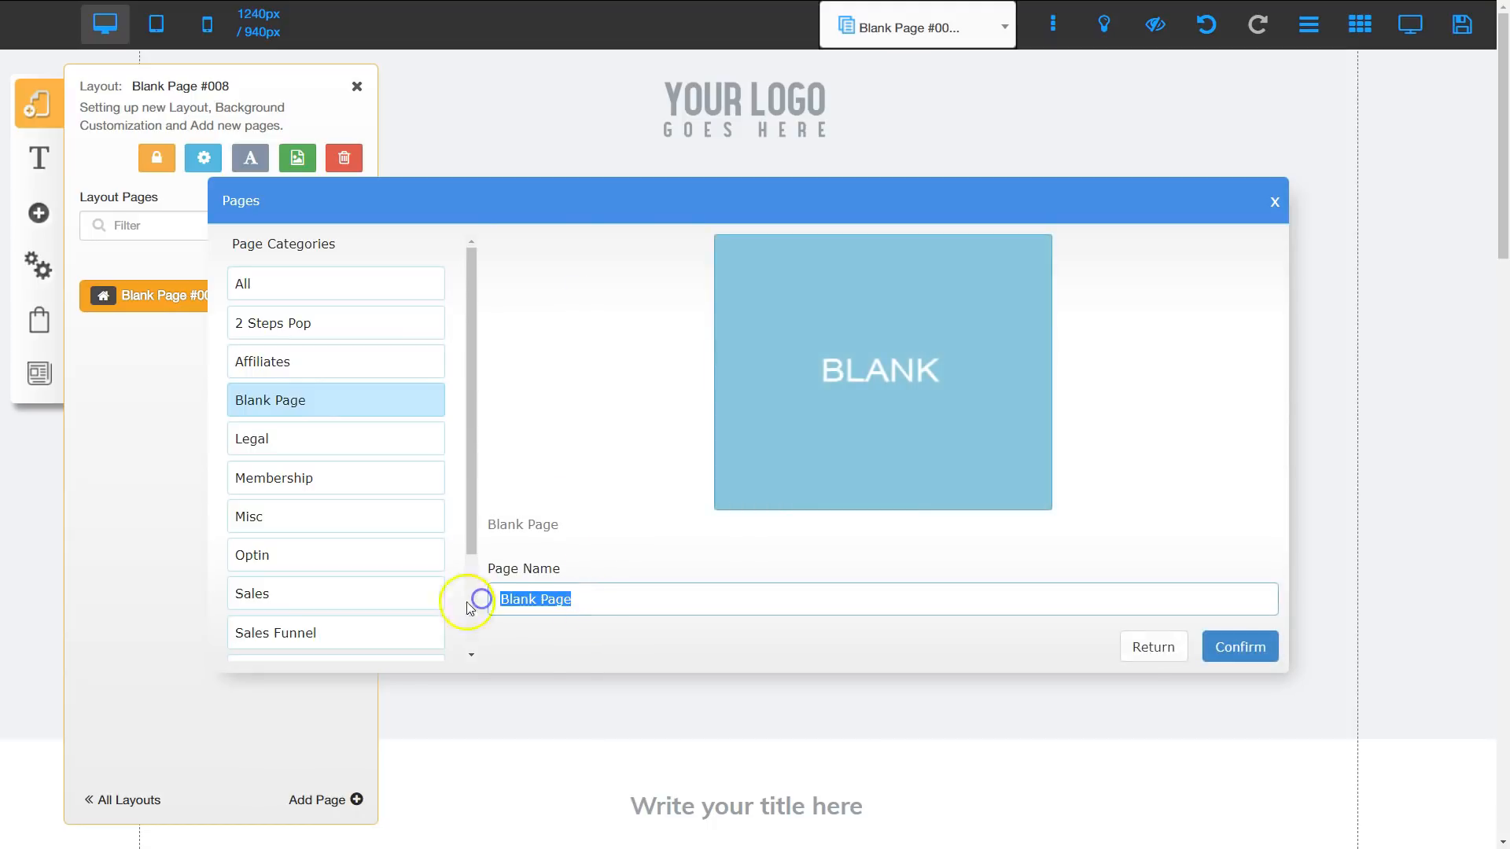
type("Thank You")
left_click(856, 634)
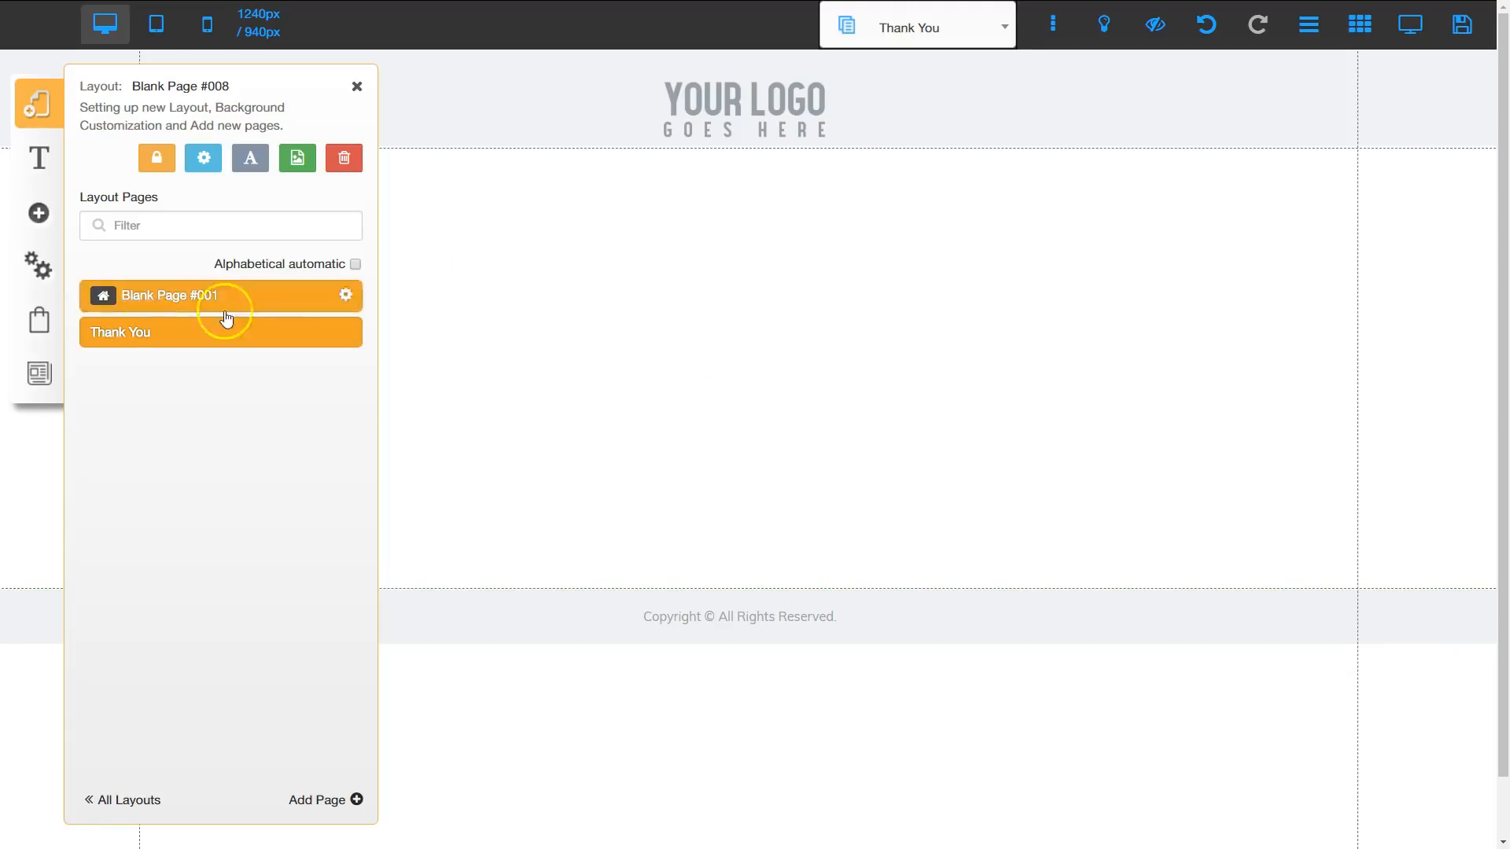
Step: Set the home page's name, title and description to Green Smoothie Cleanse and save its settings
left_click(171, 297)
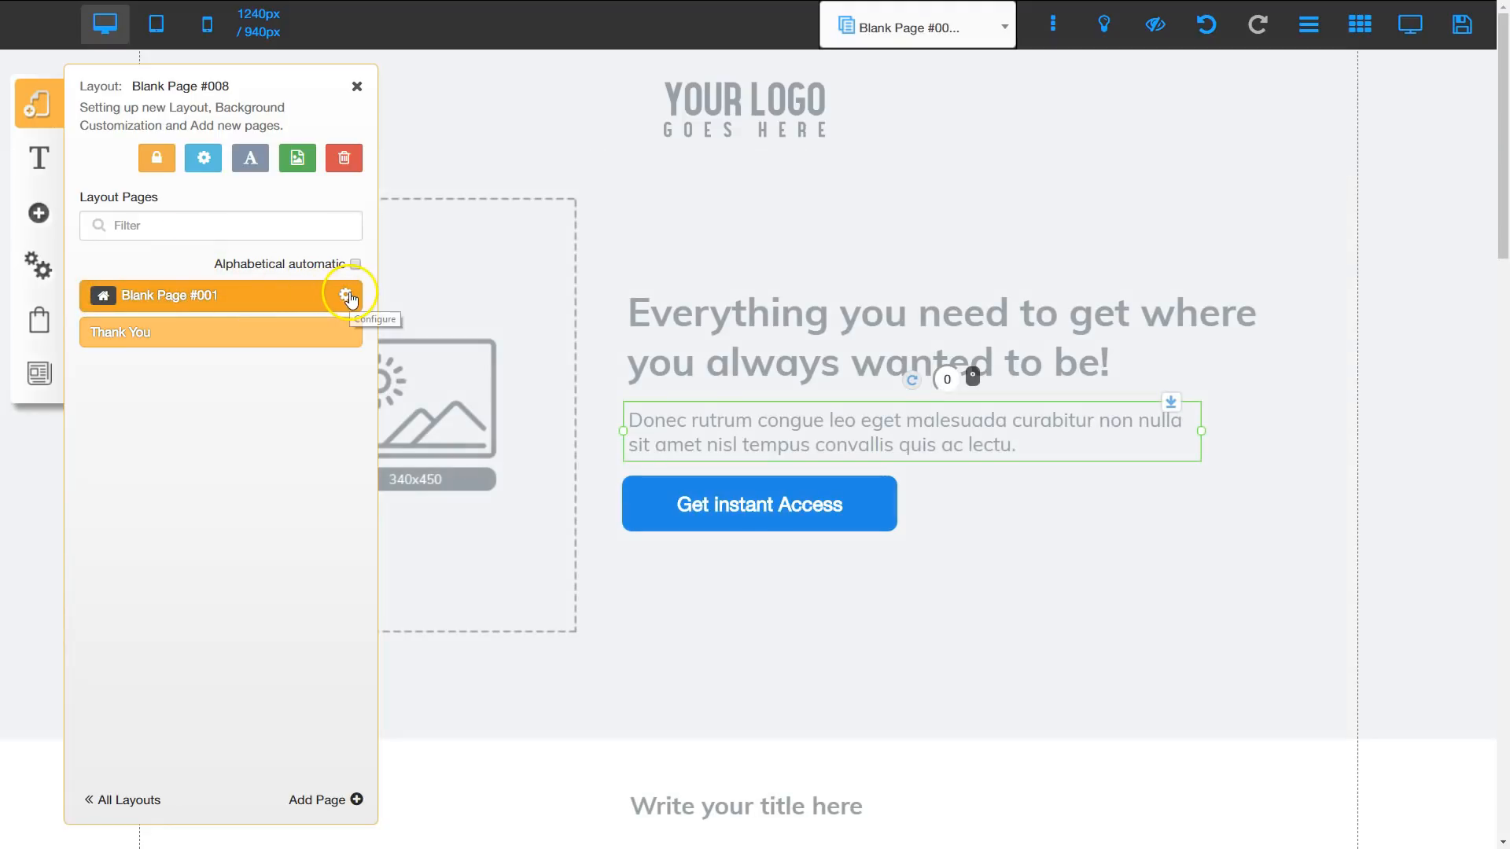
left_click(347, 296)
left_click_drag(210, 303, 88, 309)
type("Green Smoothie Cleanse")
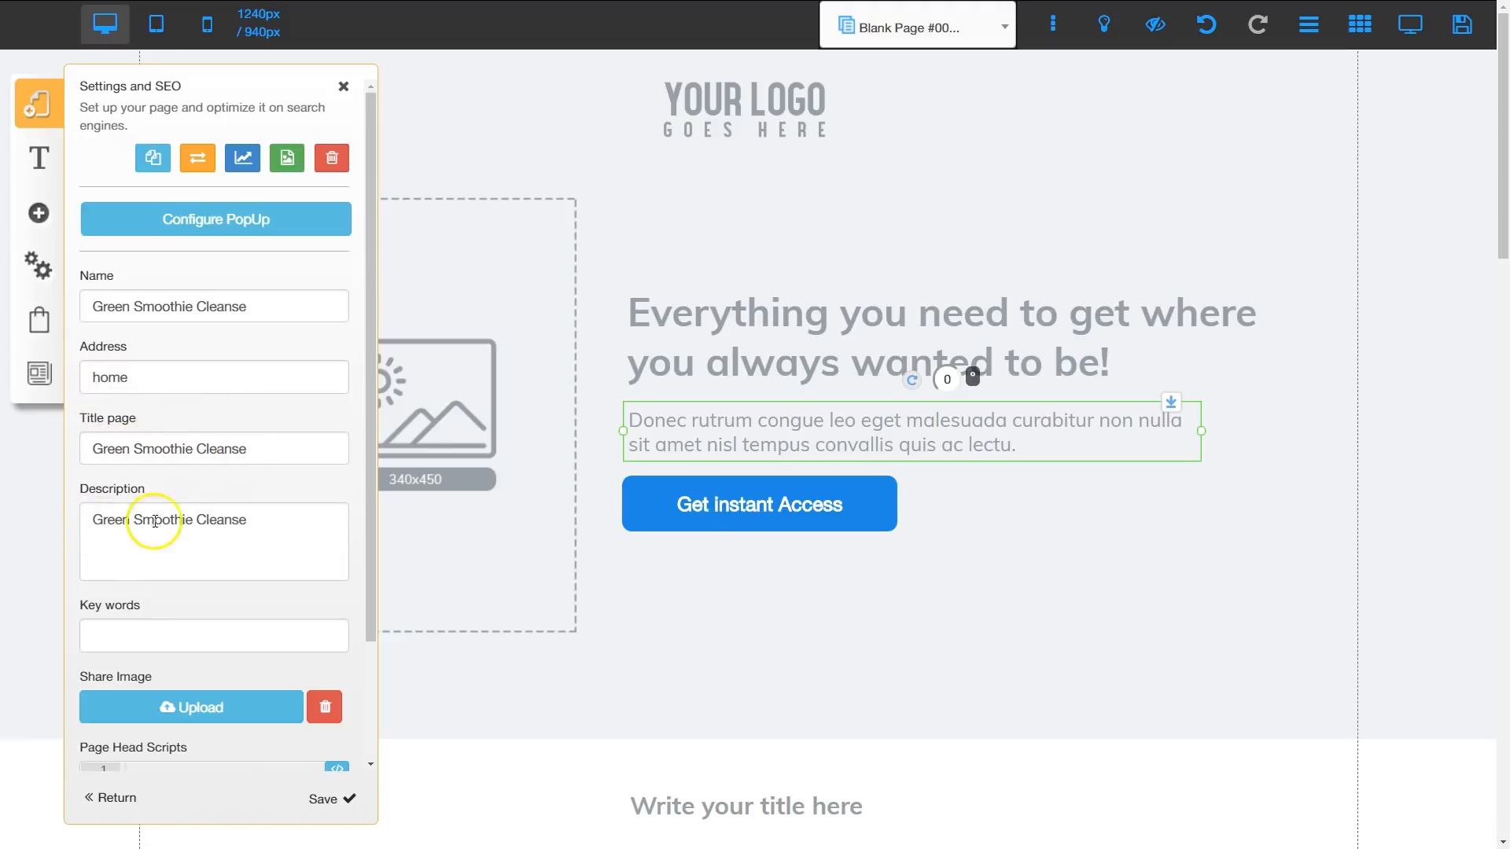
left_click(323, 799)
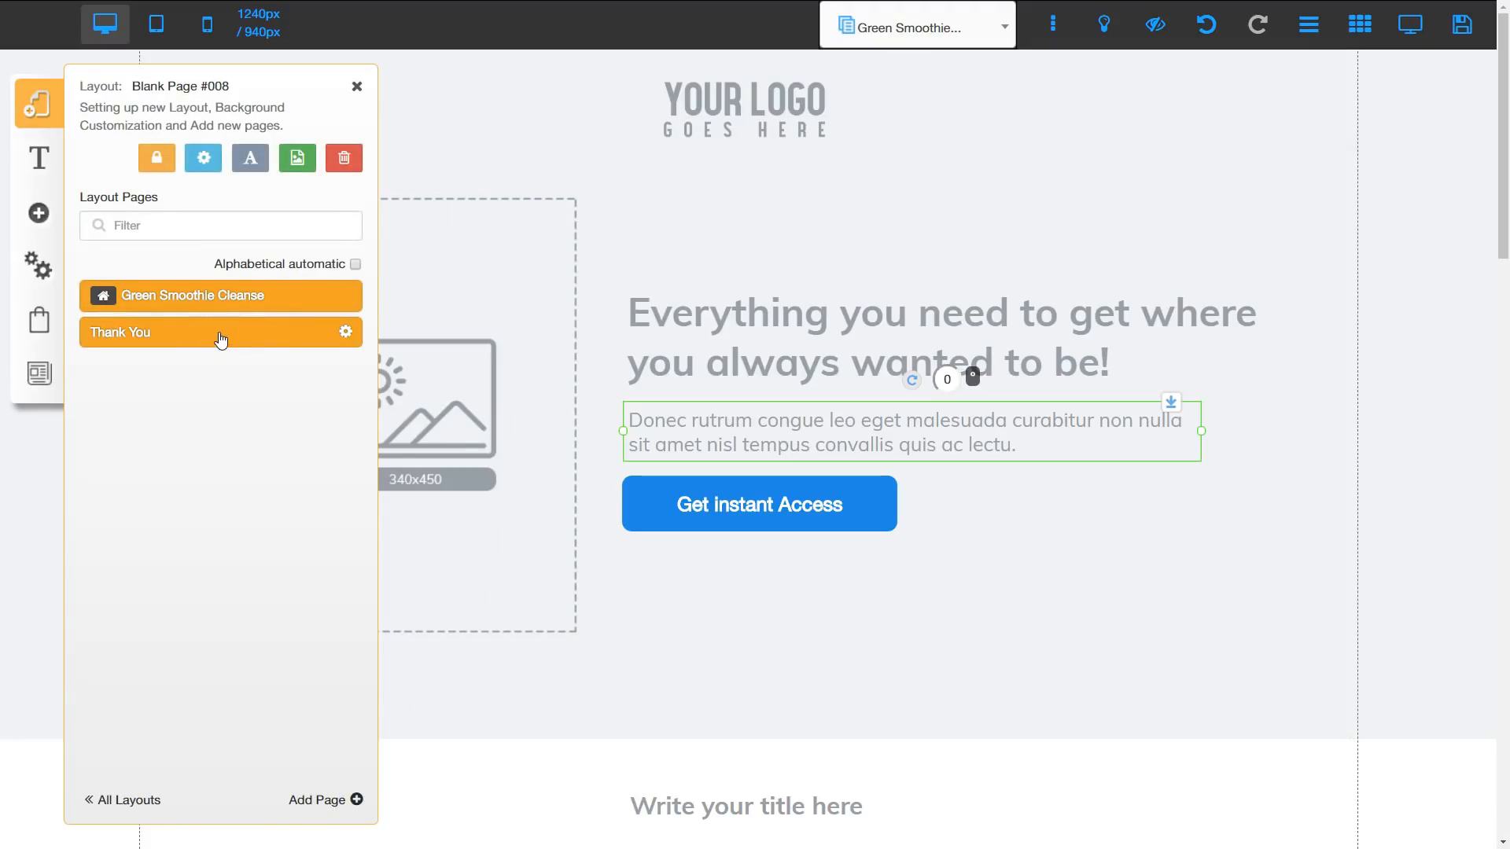
Step: Set the layout's title and description to Green Smoothie Cleanse, save the settings, and close the layout after viewing its pages
left_click(198, 160)
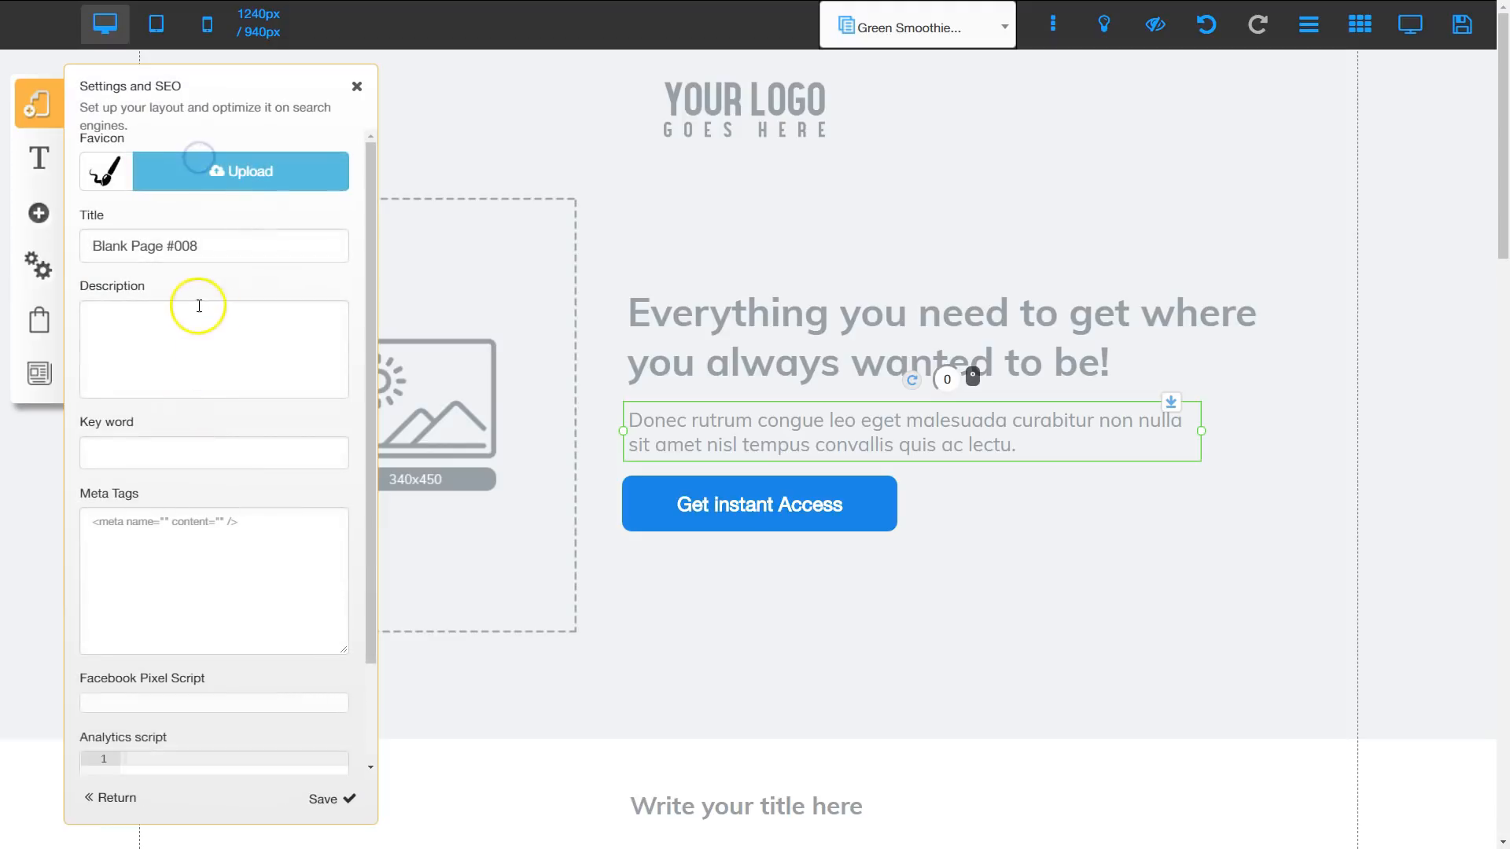
left_click_drag(200, 246, 114, 245)
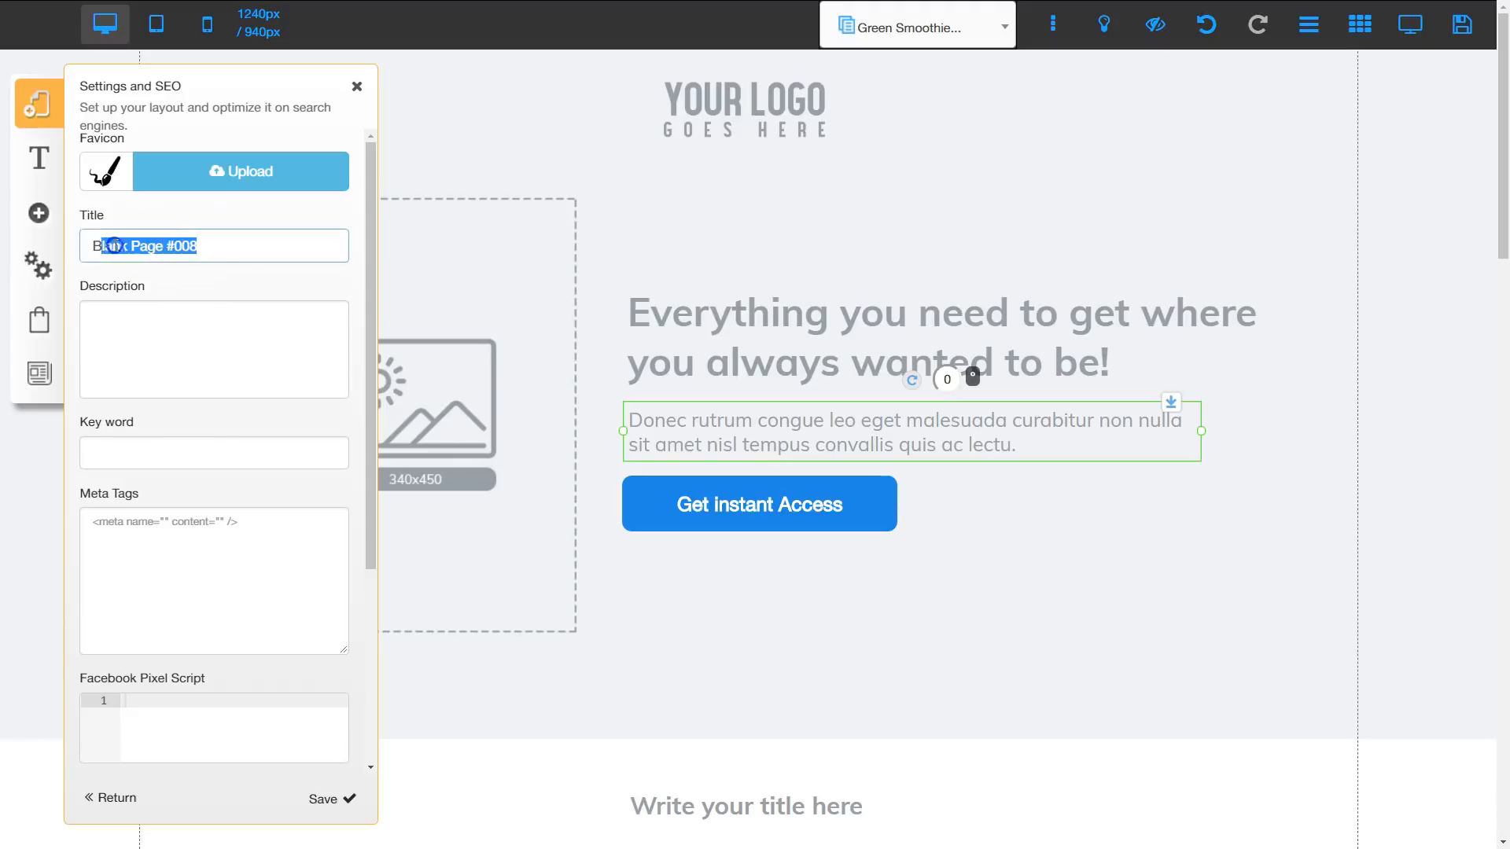
type("Green Smoothie Cleanse")
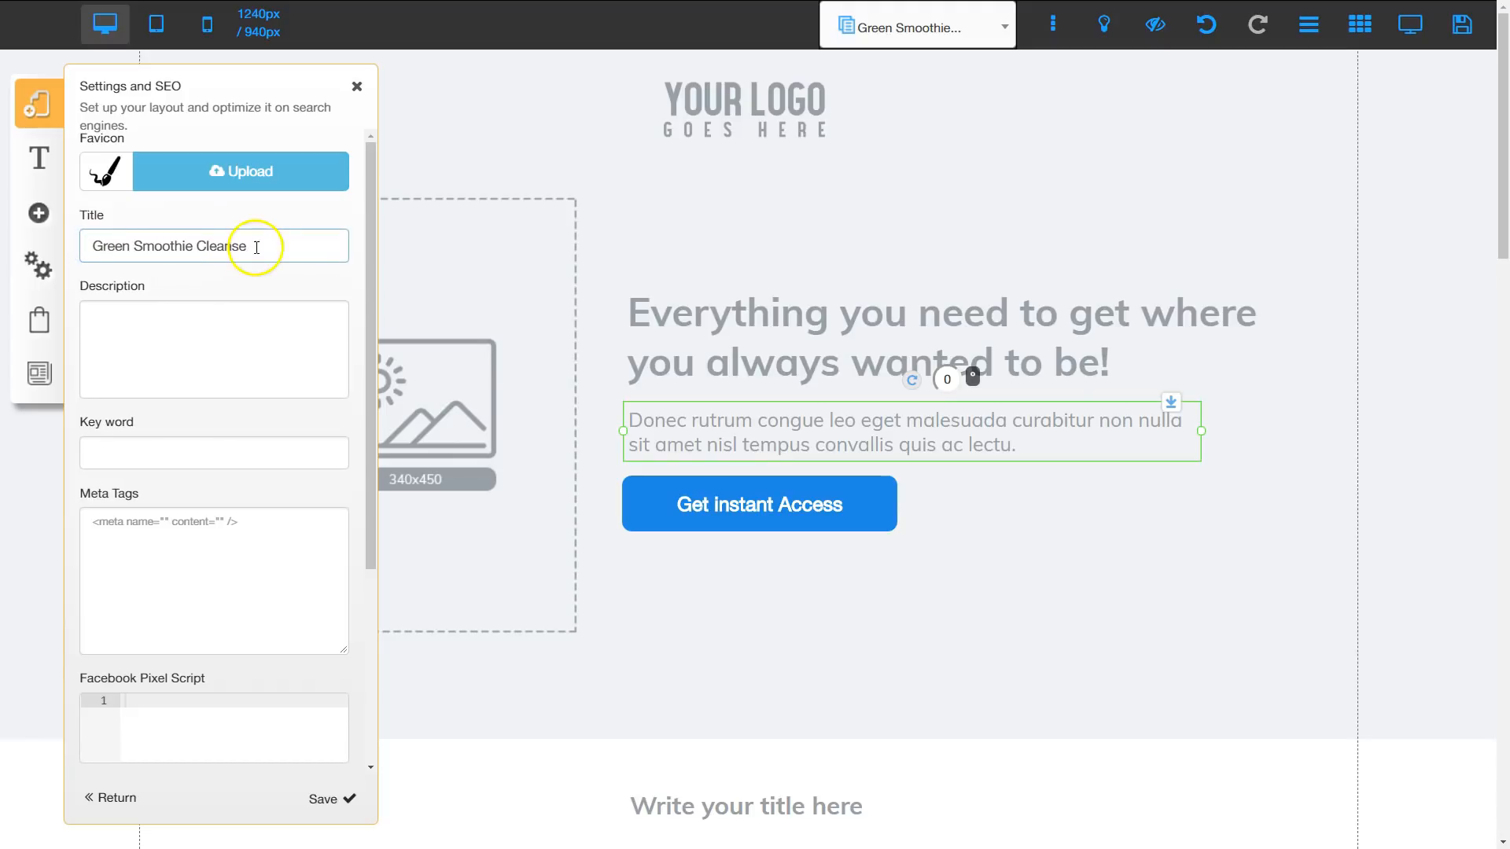
left_click_drag(253, 243, 85, 242)
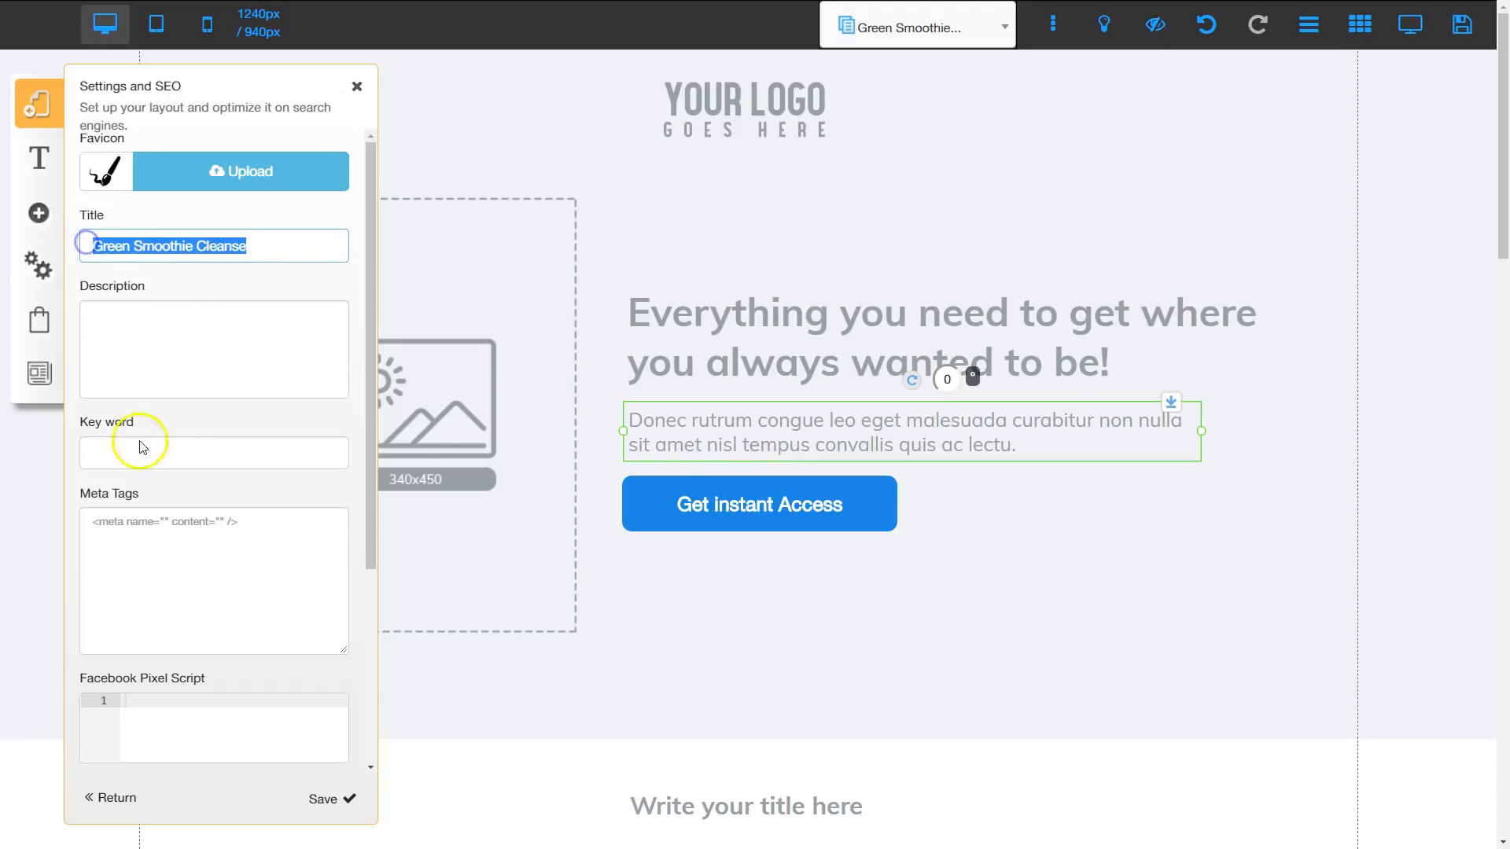
left_click(157, 386)
type("Green Smoothie Cleanse")
left_click(362, 318)
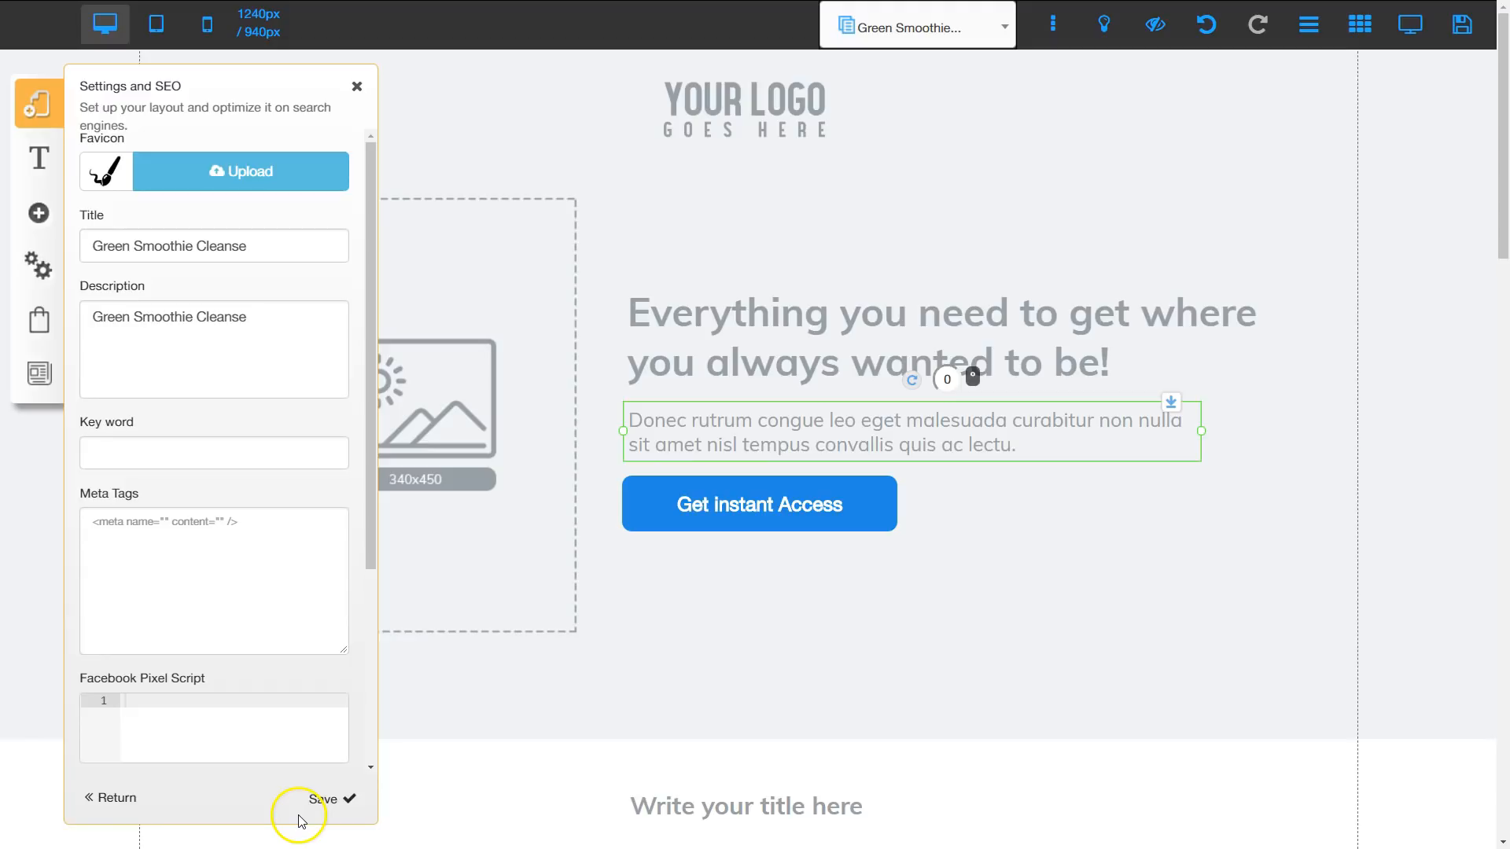
left_click(318, 800)
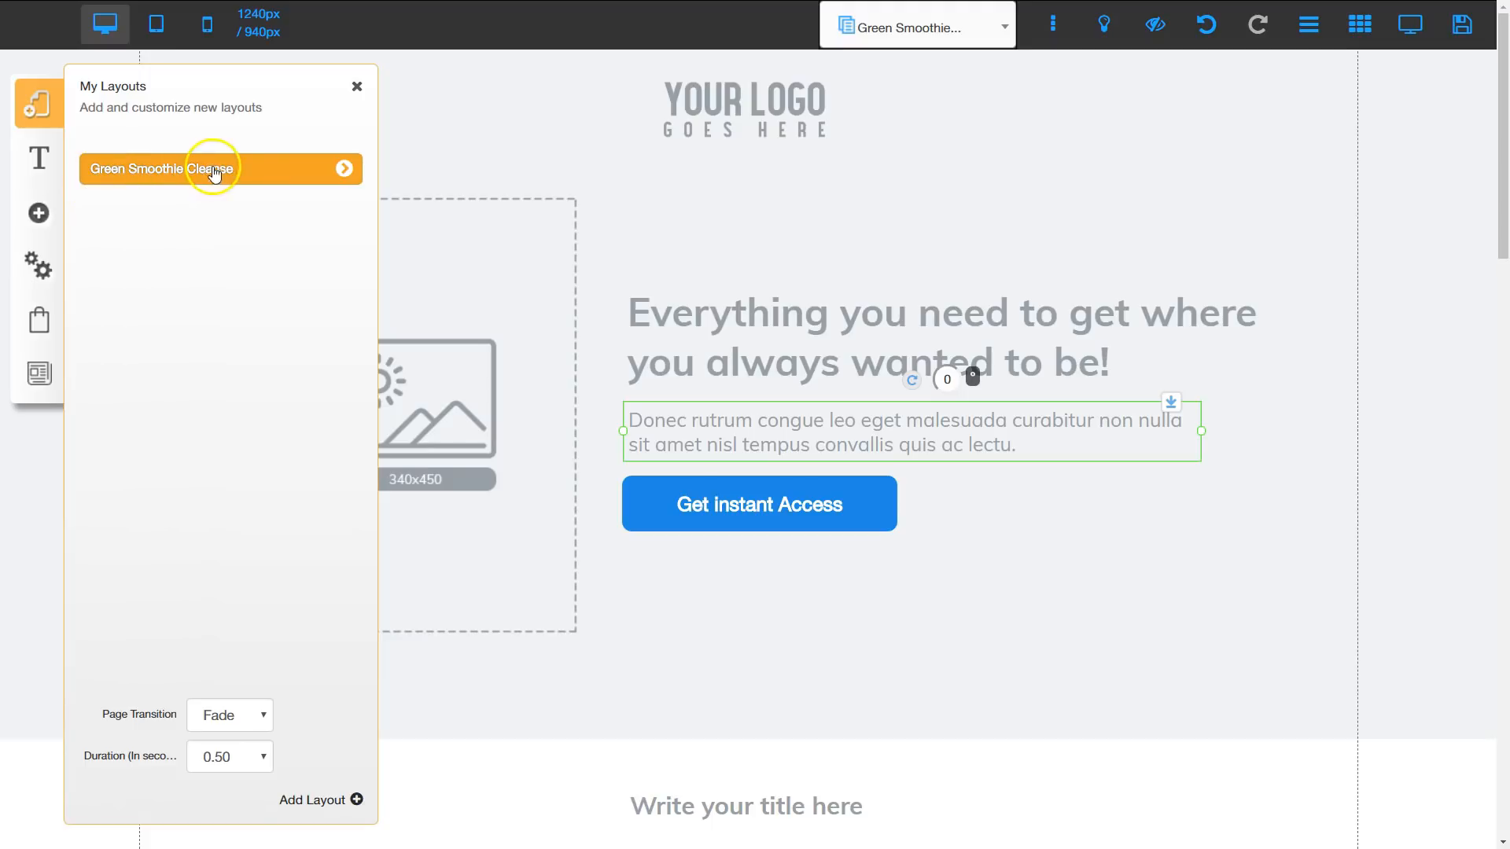
left_click(345, 170)
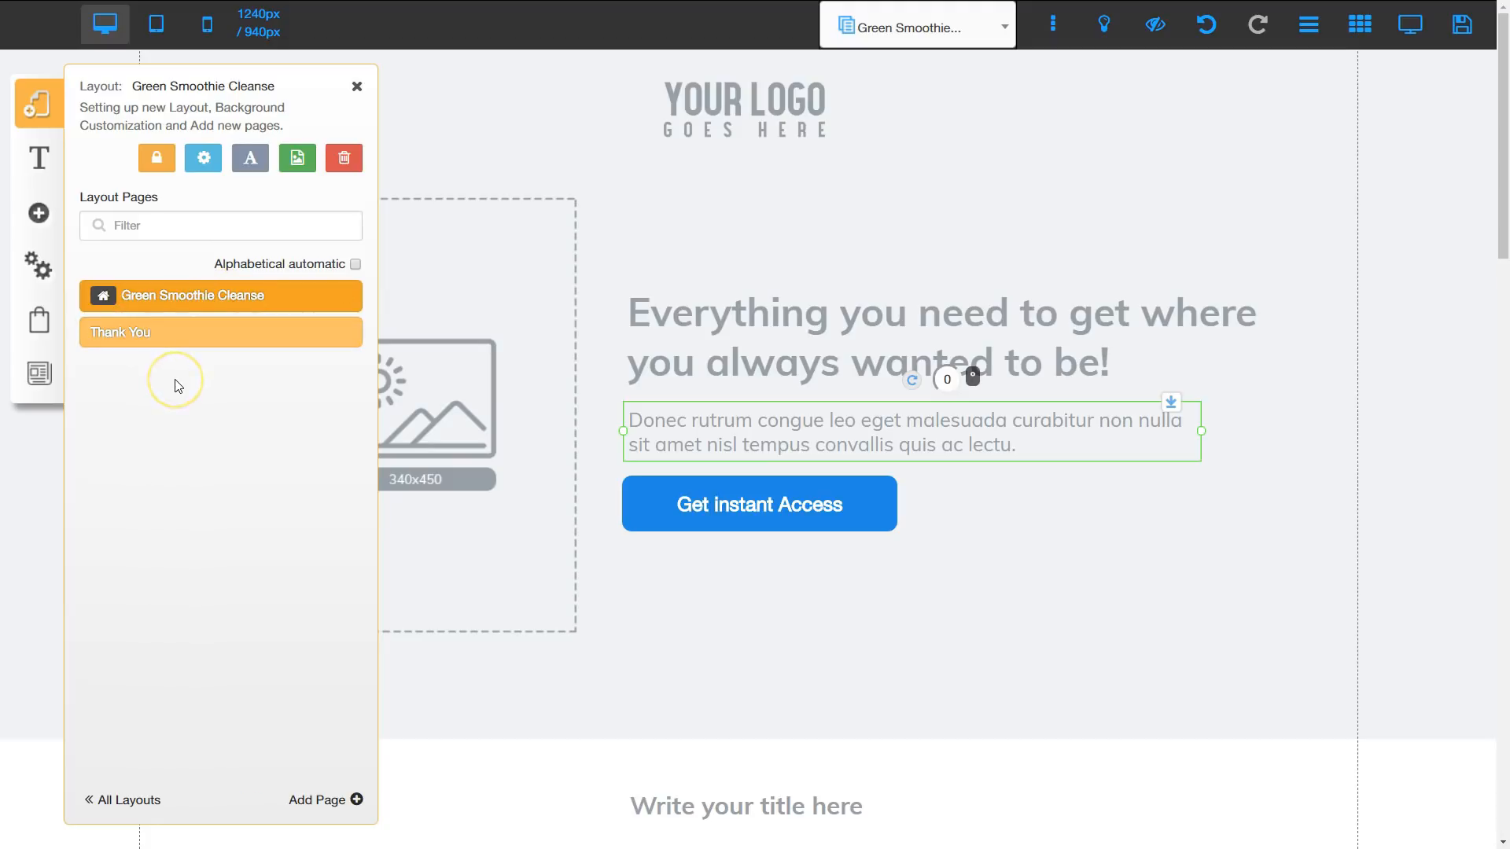
left_click(357, 86)
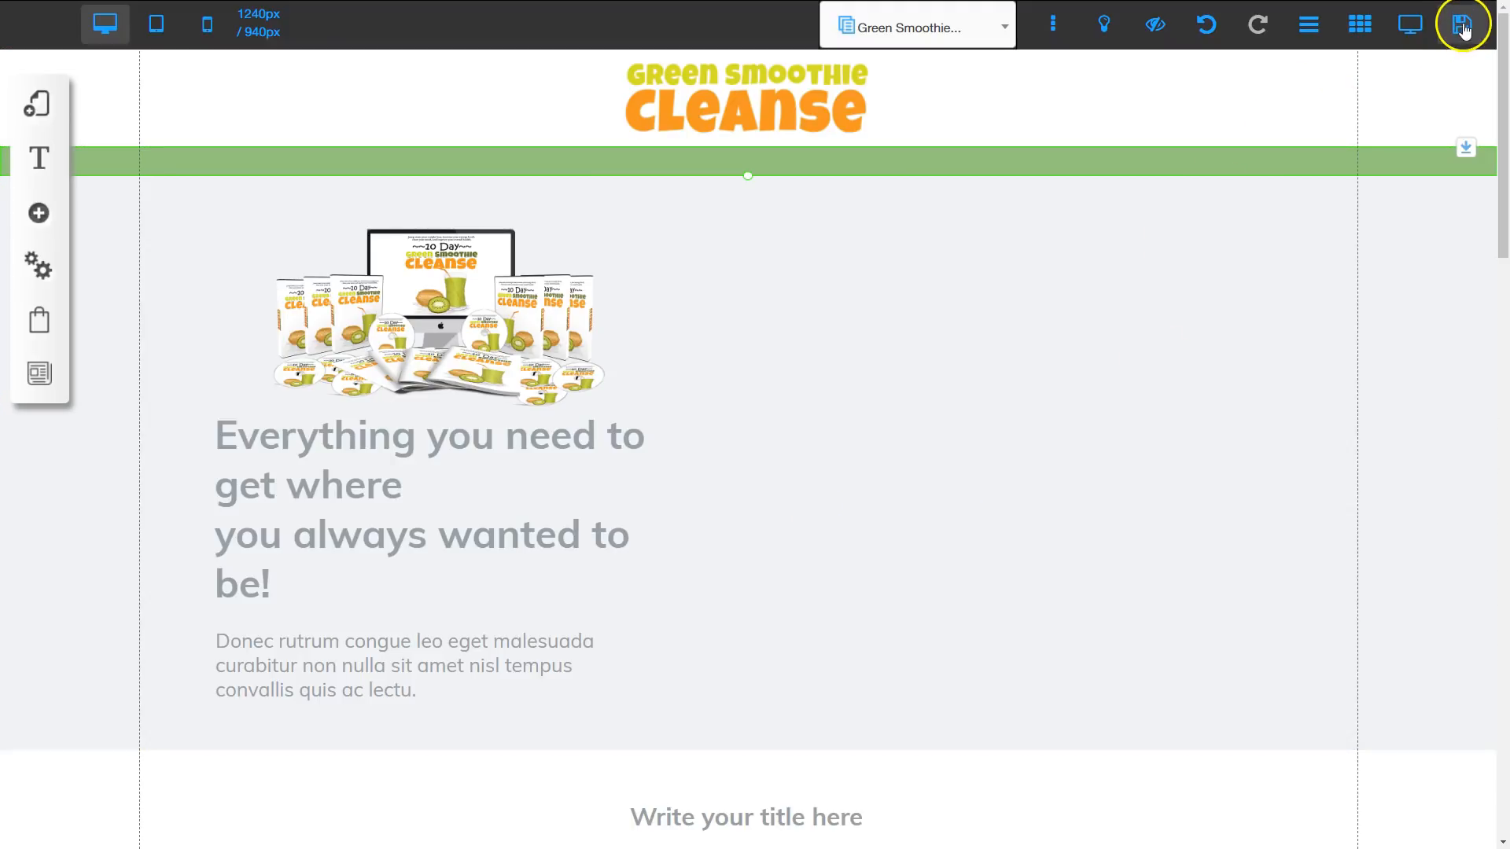
Step: Save all changes made to the Green Smoothie Cleanse page
left_click(1461, 30)
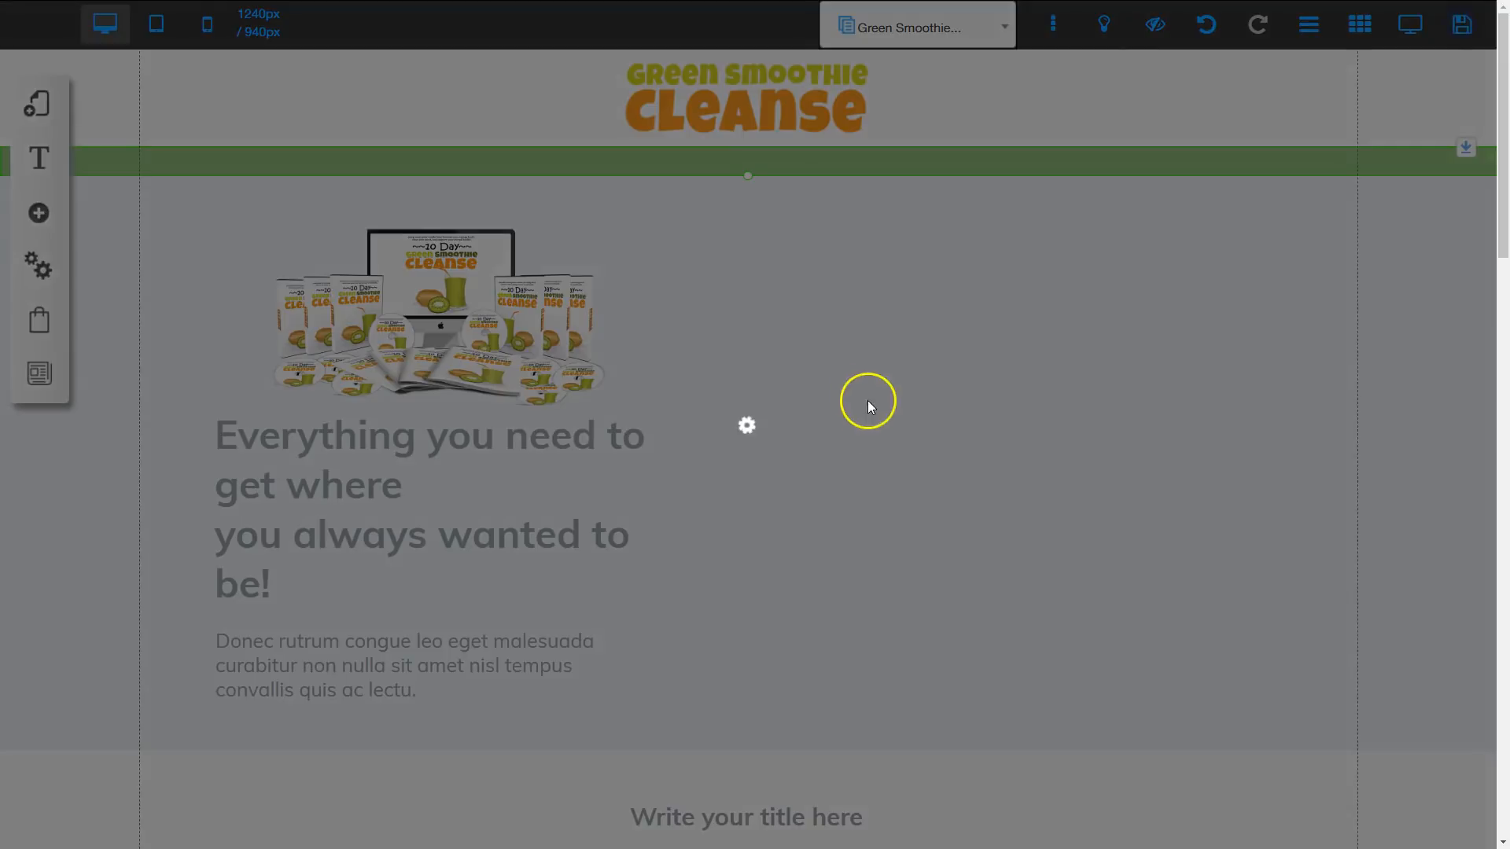
left_click(1004, 625)
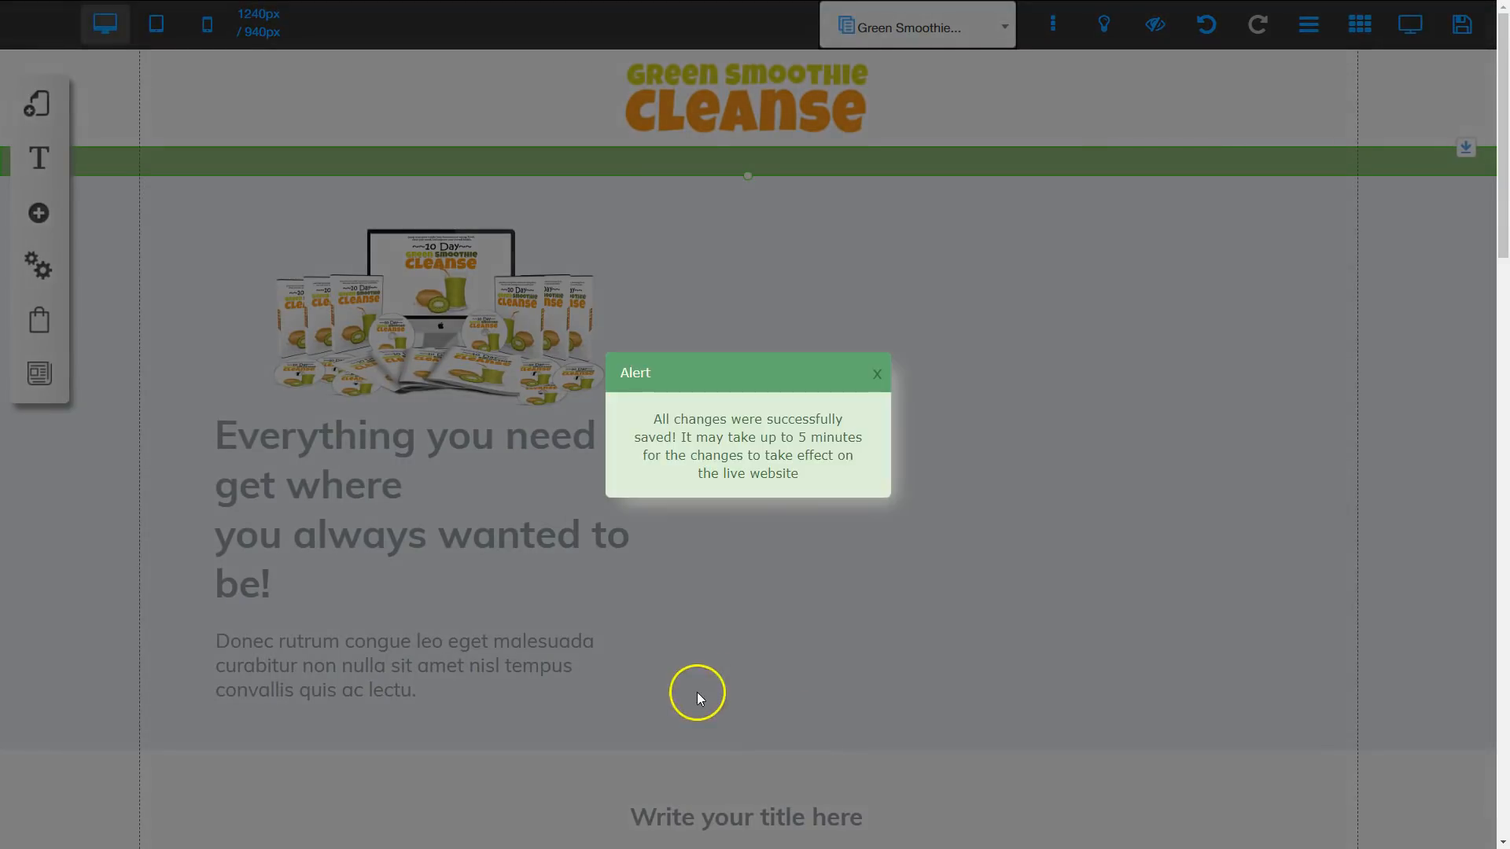
Step: Replace the Example PayPal account's e-mail in the website payment settings and save it
left_click(859, 431)
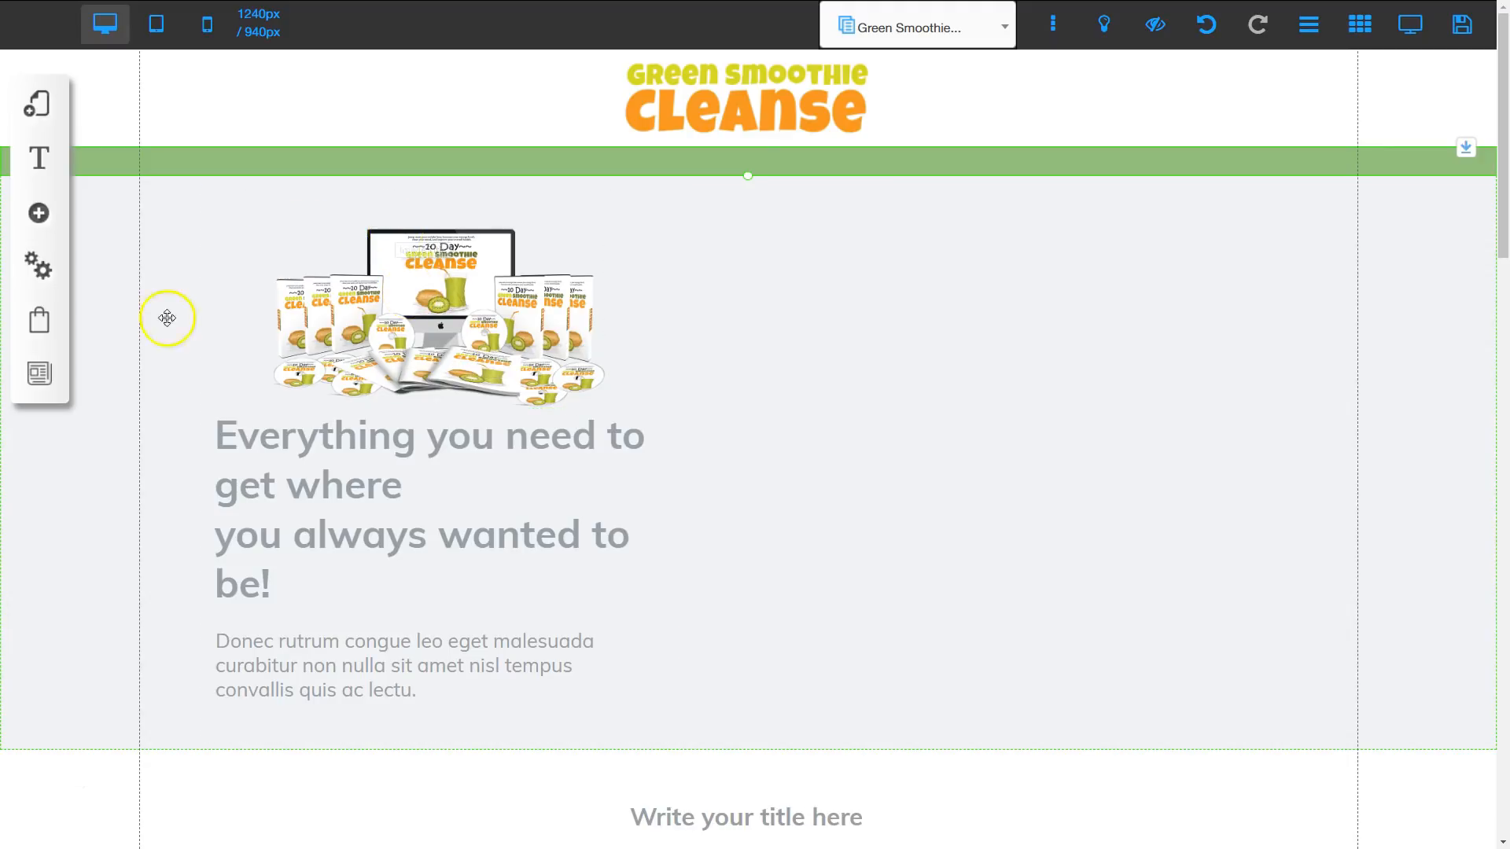
left_click(42, 325)
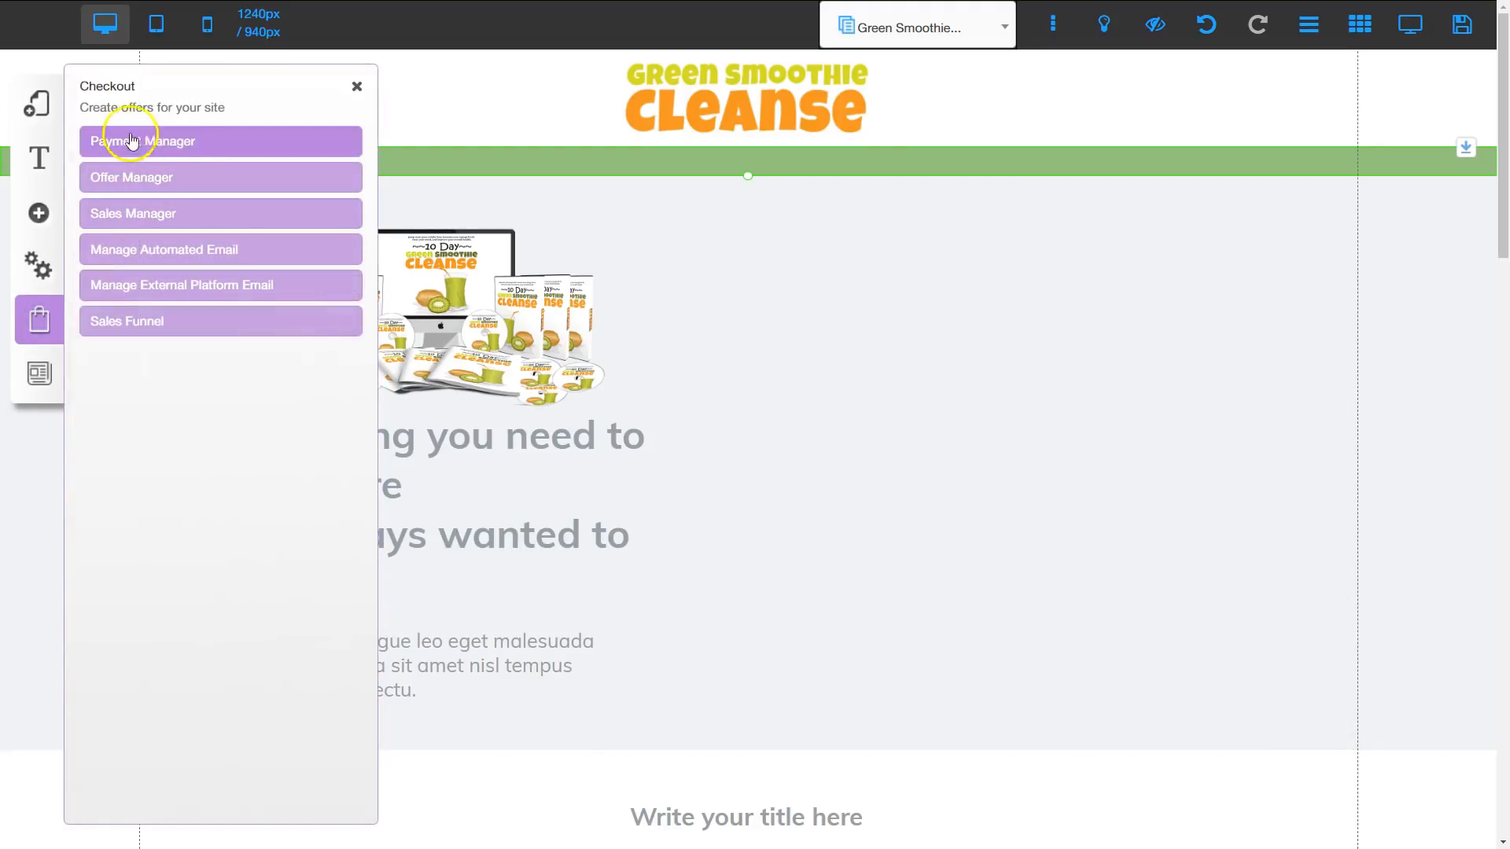
left_click(170, 144)
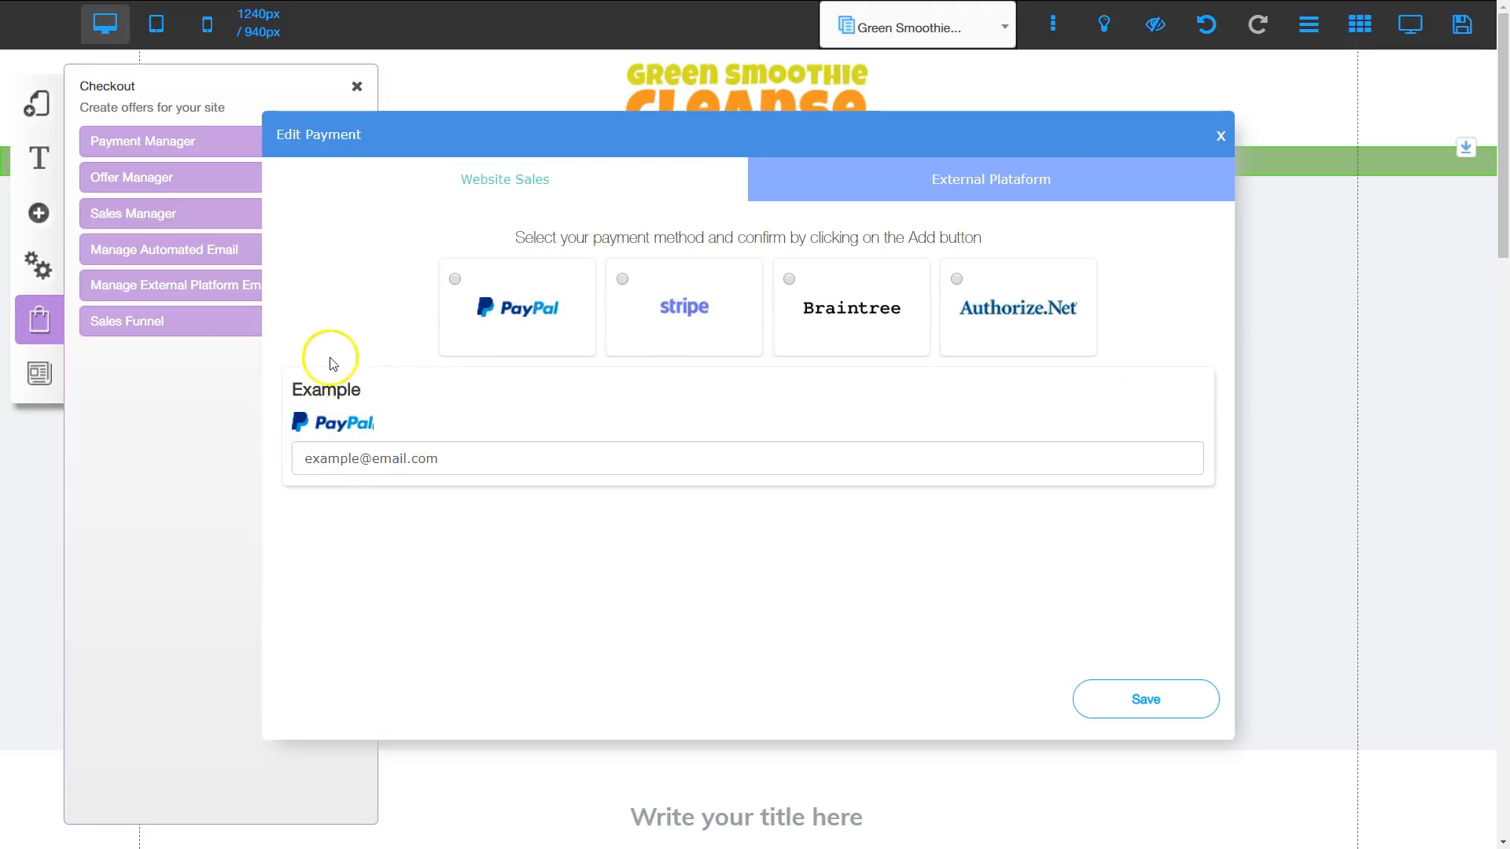
left_click(464, 463)
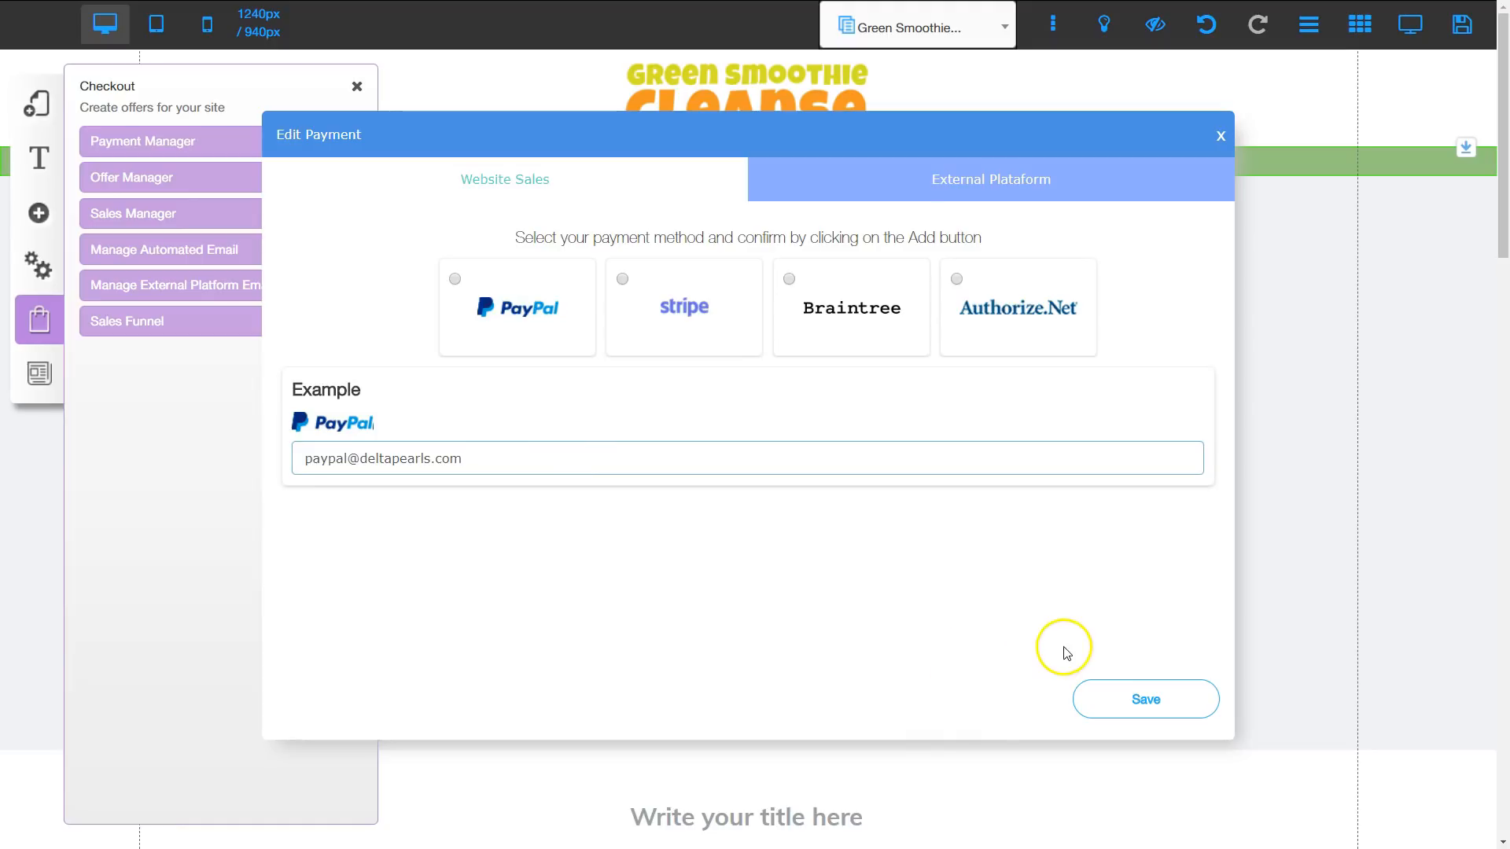
left_click(1117, 698)
left_click(842, 493)
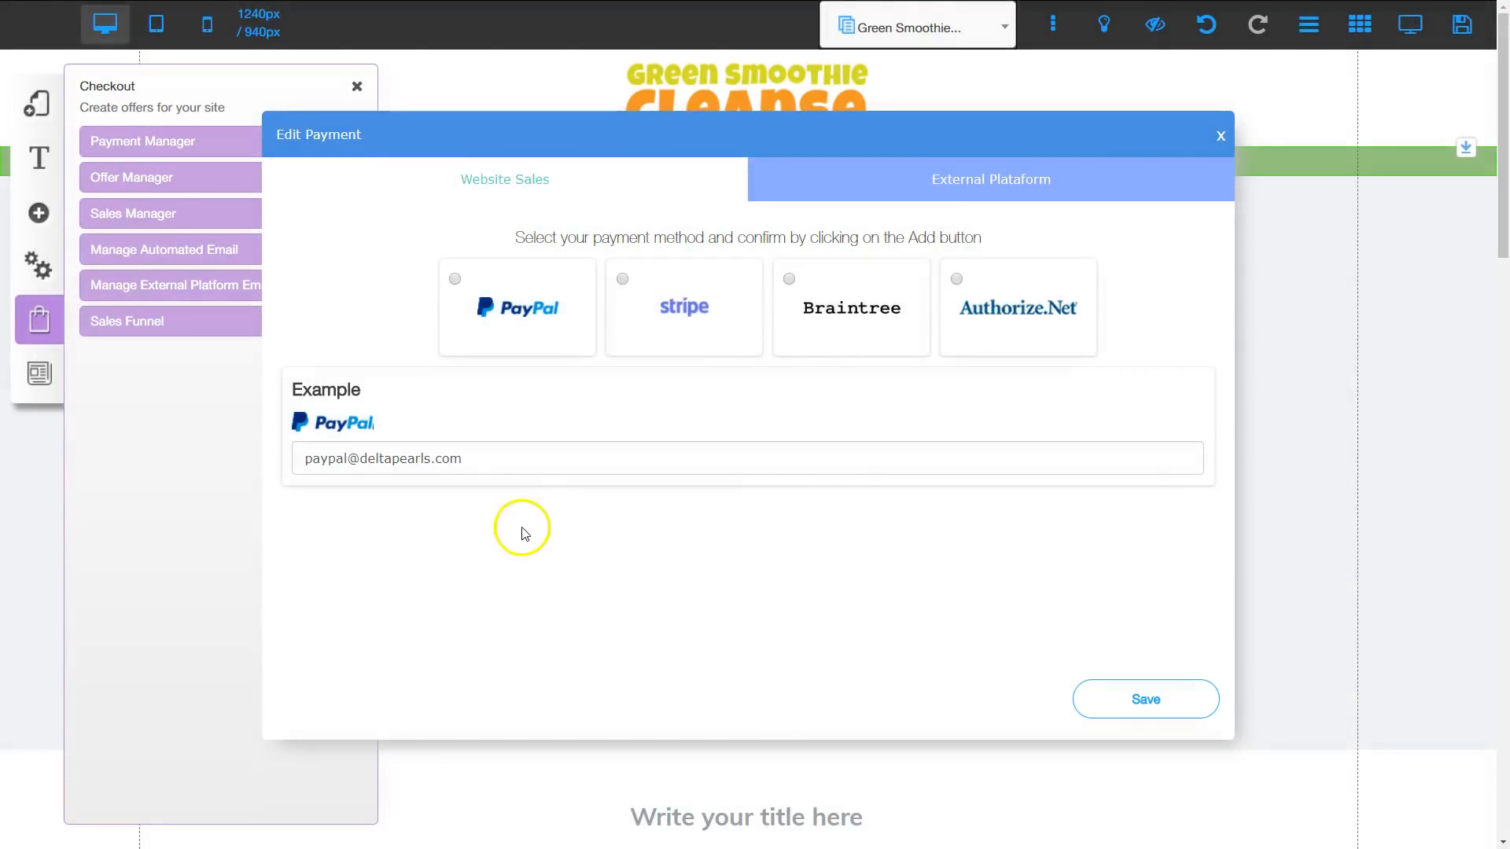
left_click(1221, 135)
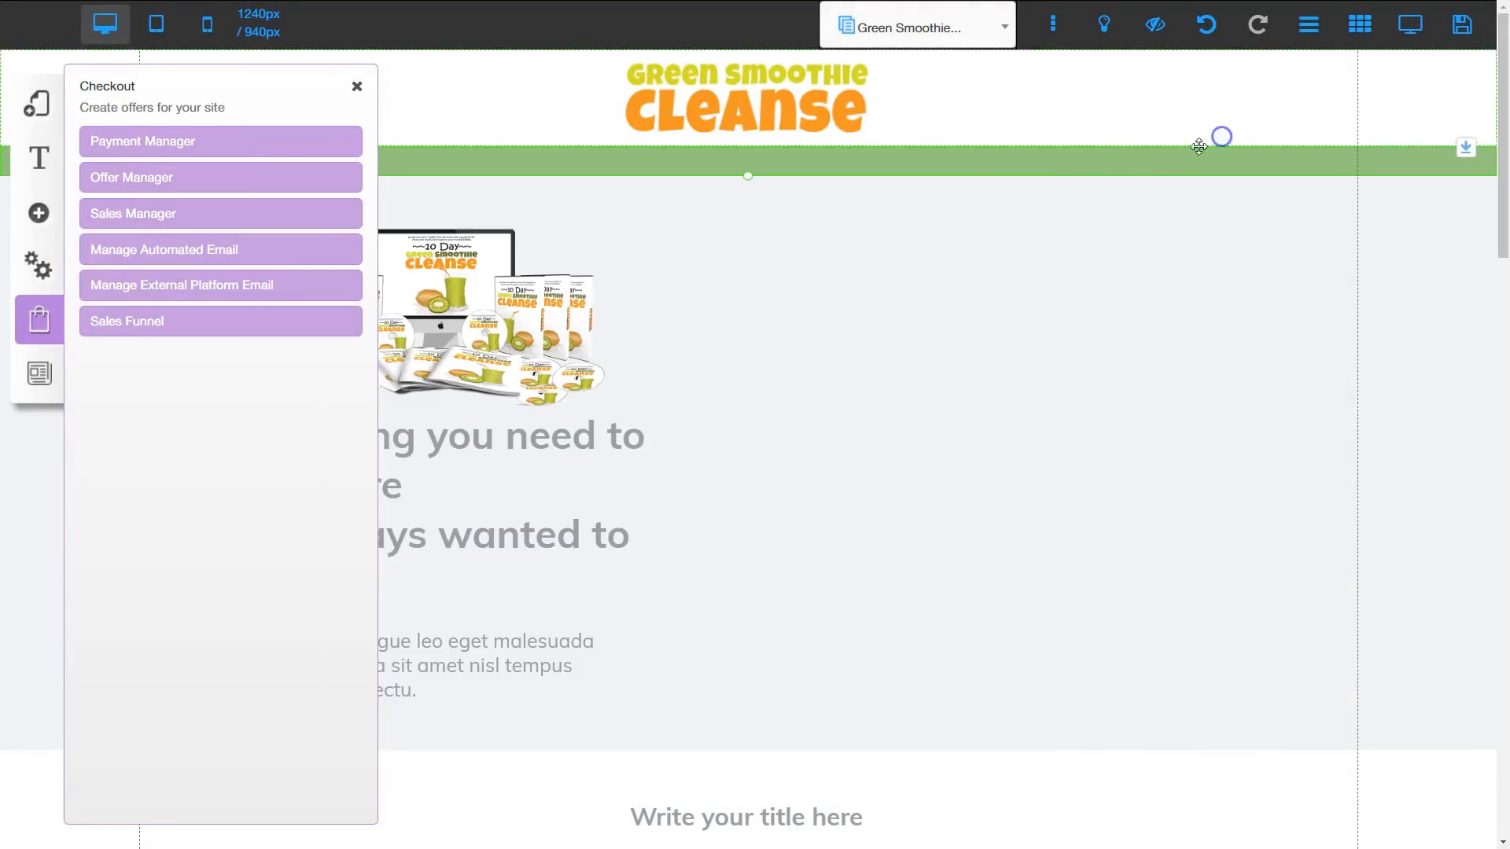
Step: Delete the existing offer "Alimentação correta é capaz de alterar nosso DNA" from the active offers
left_click(164, 176)
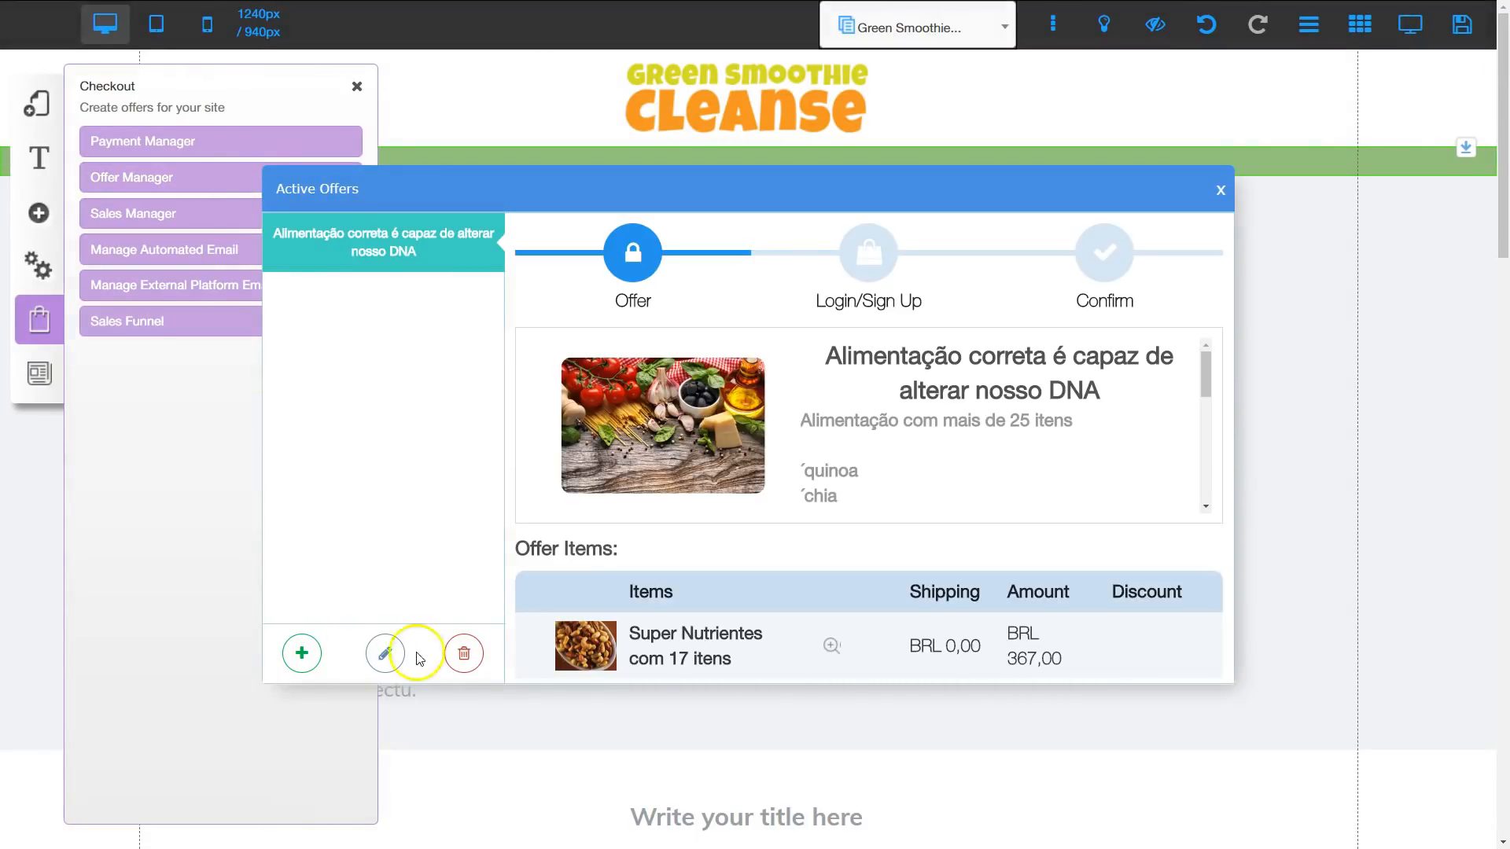
left_click(462, 655)
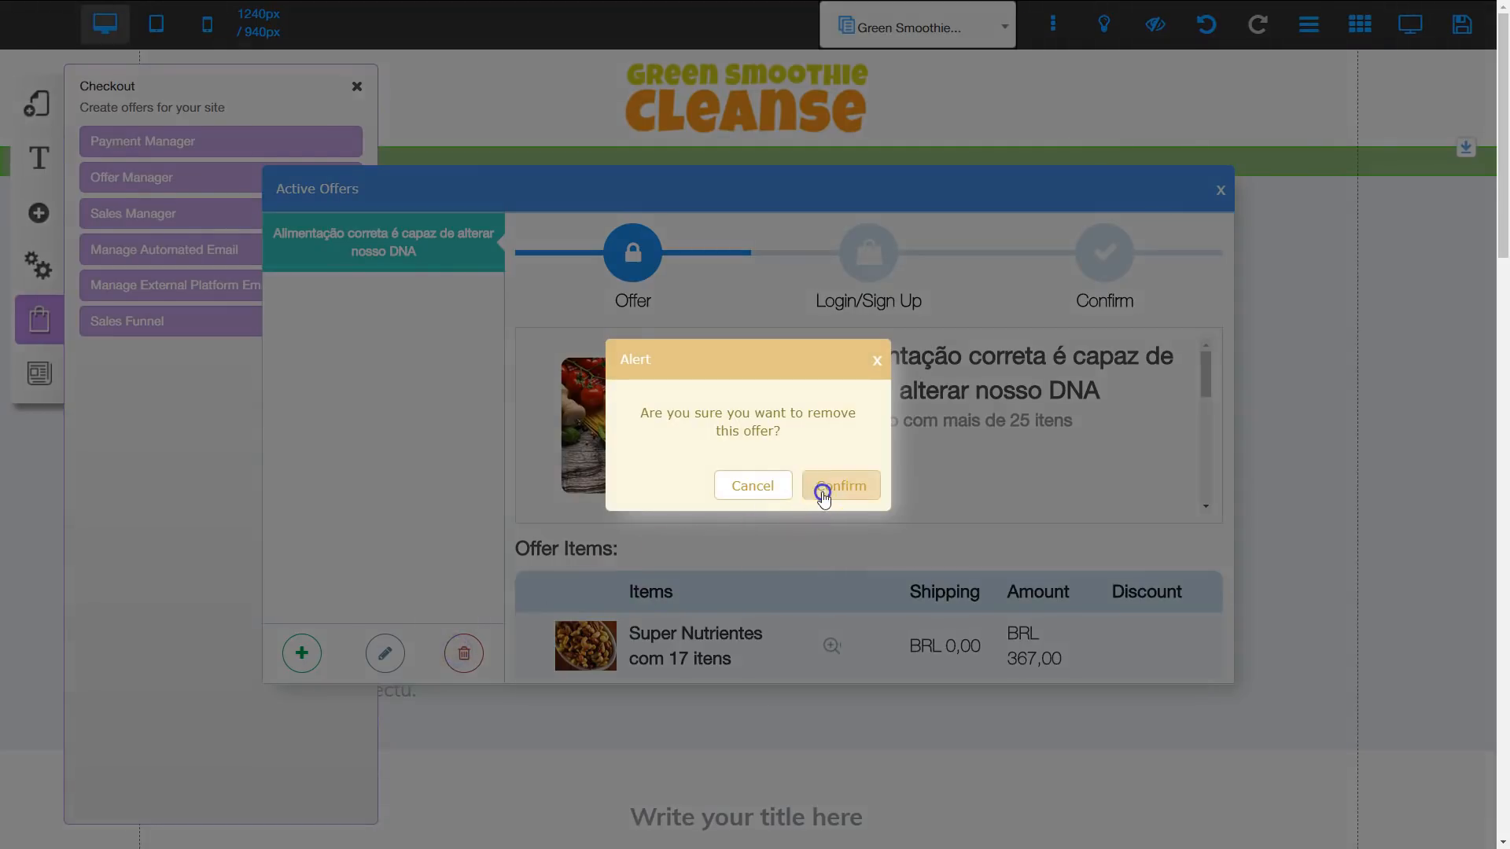
left_click(823, 493)
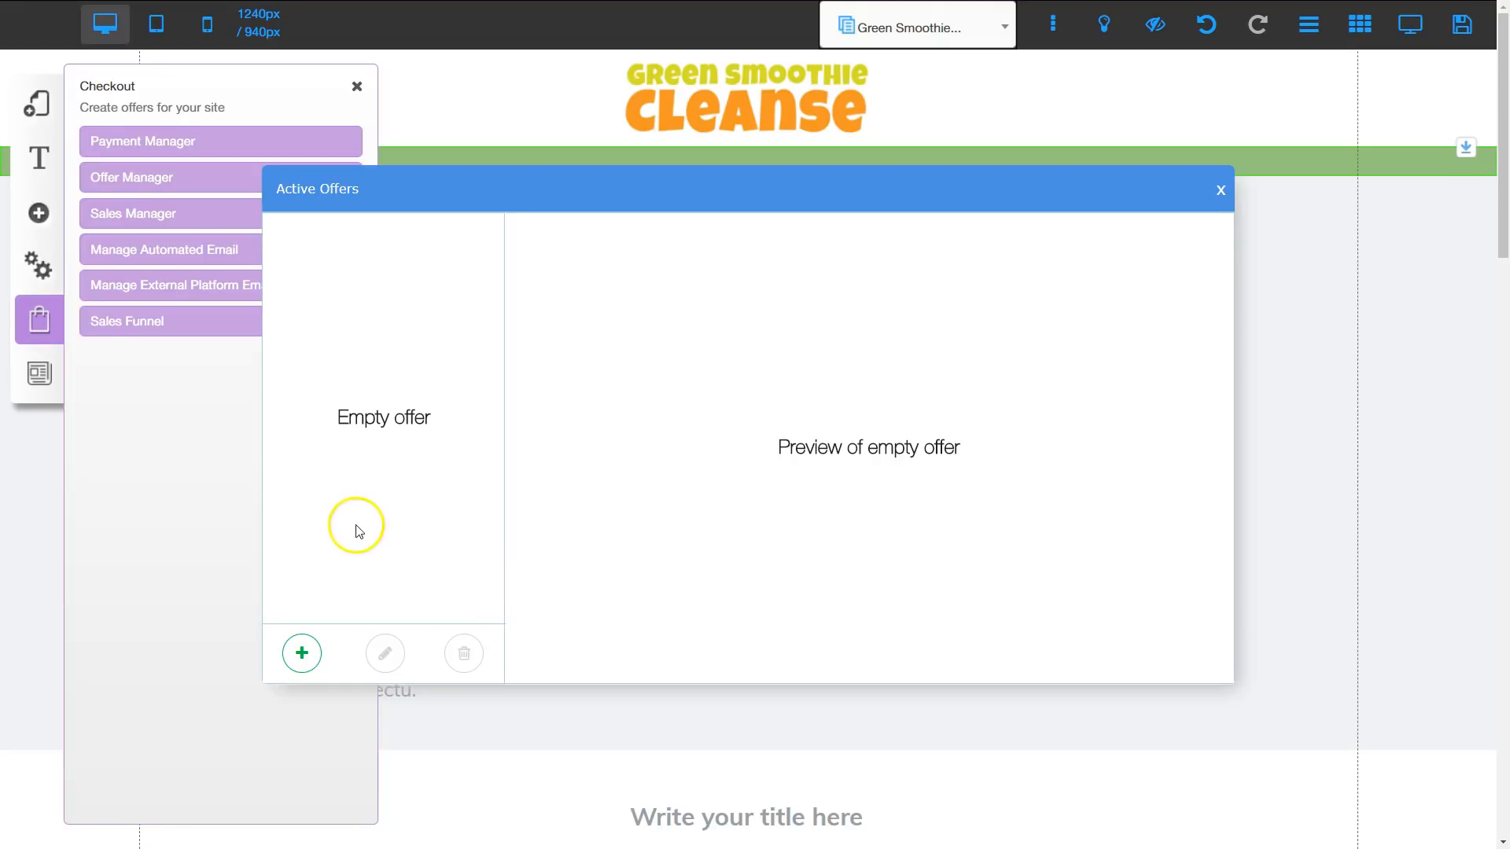
Step: Create an offer titled and described 10 Day Green Smoothie Cleanse, with product image, Example PayPal payment, U.S. Dollar currency and the Thank You page
left_click(301, 655)
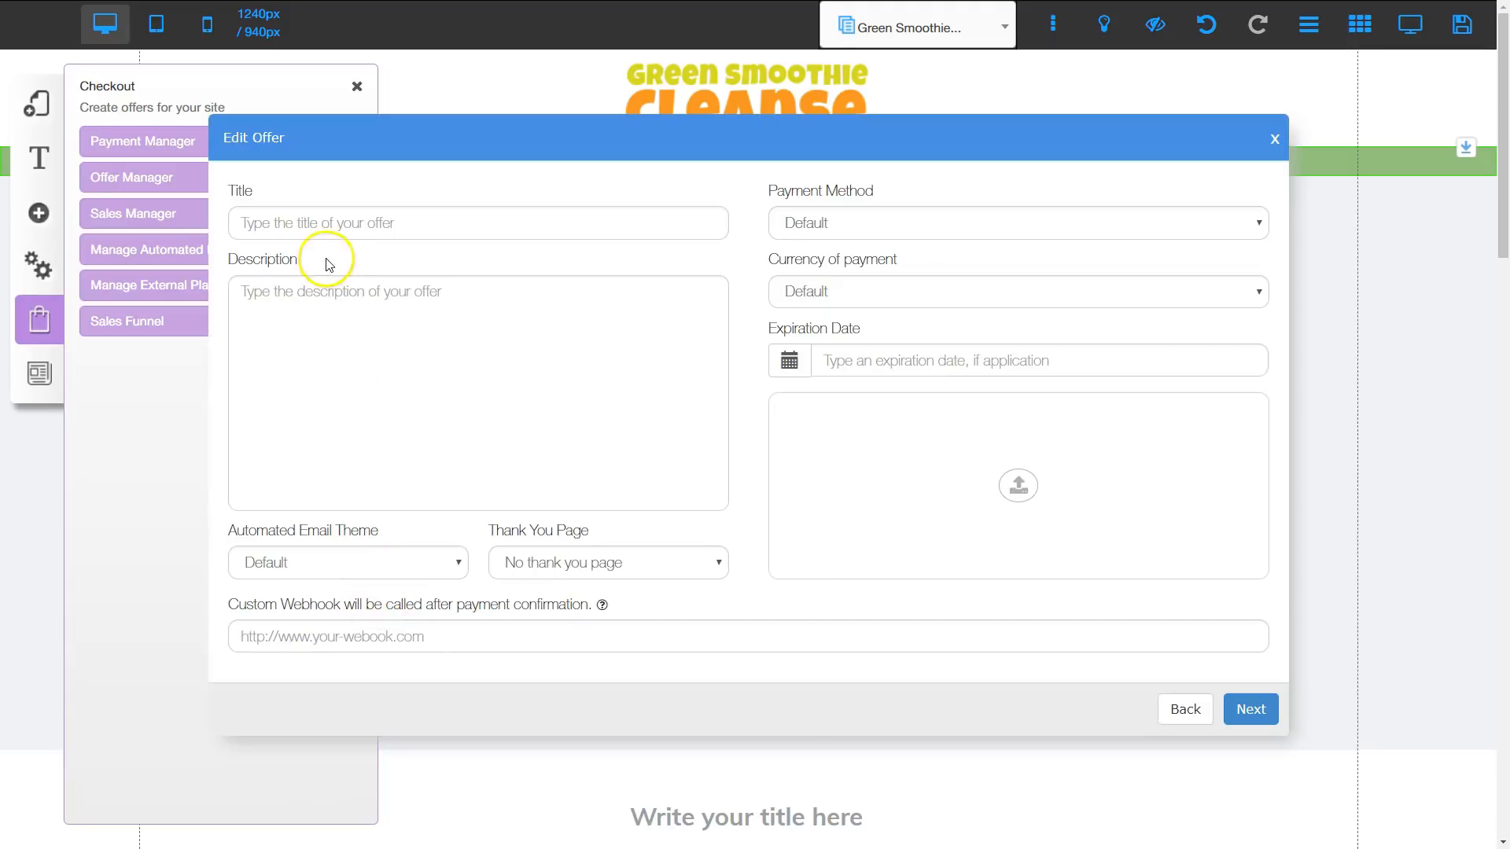
left_click(379, 223)
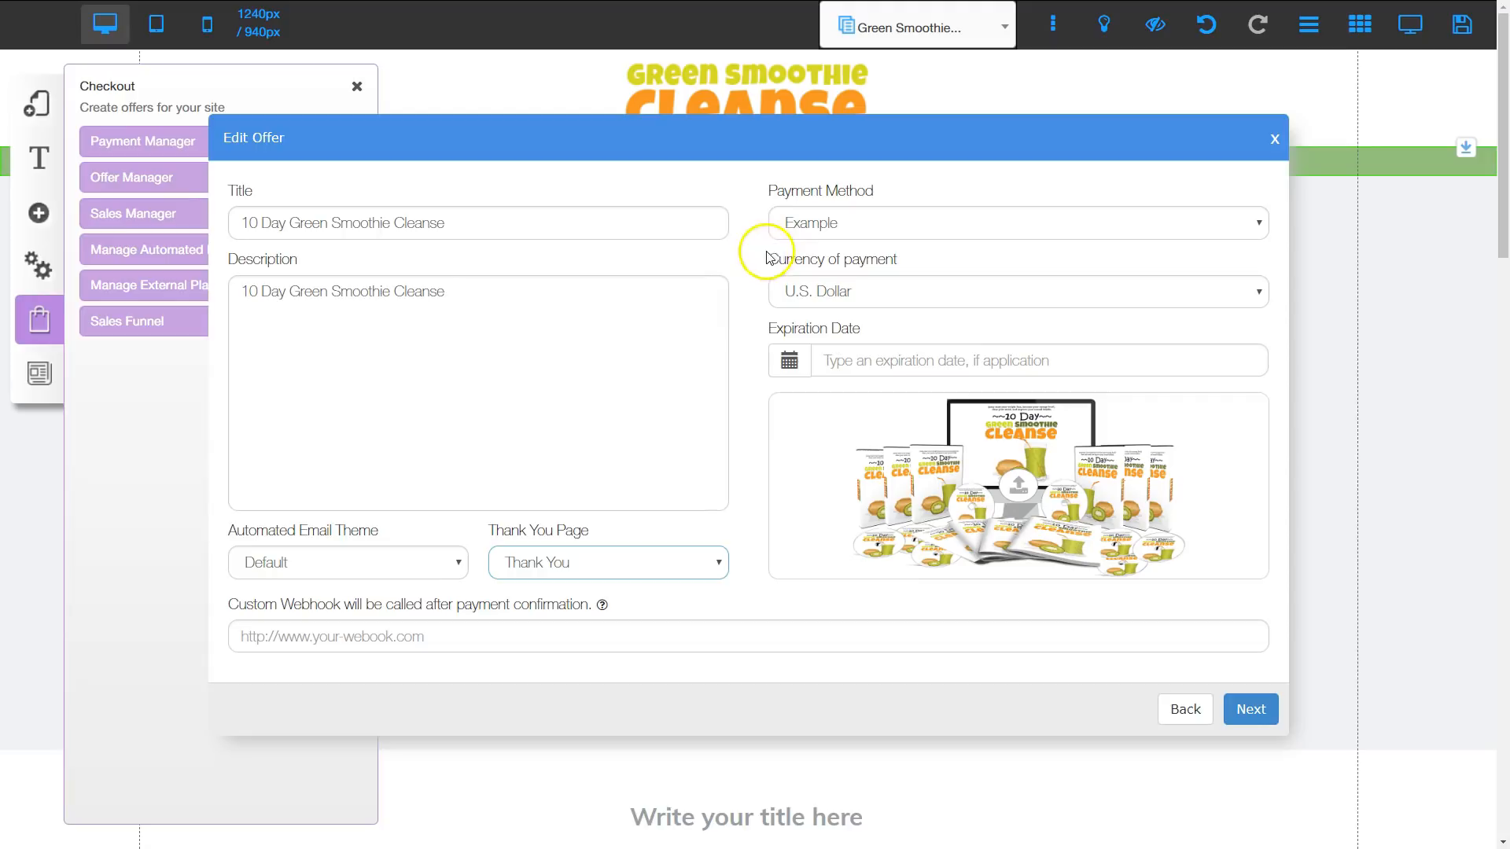
left_click(853, 225)
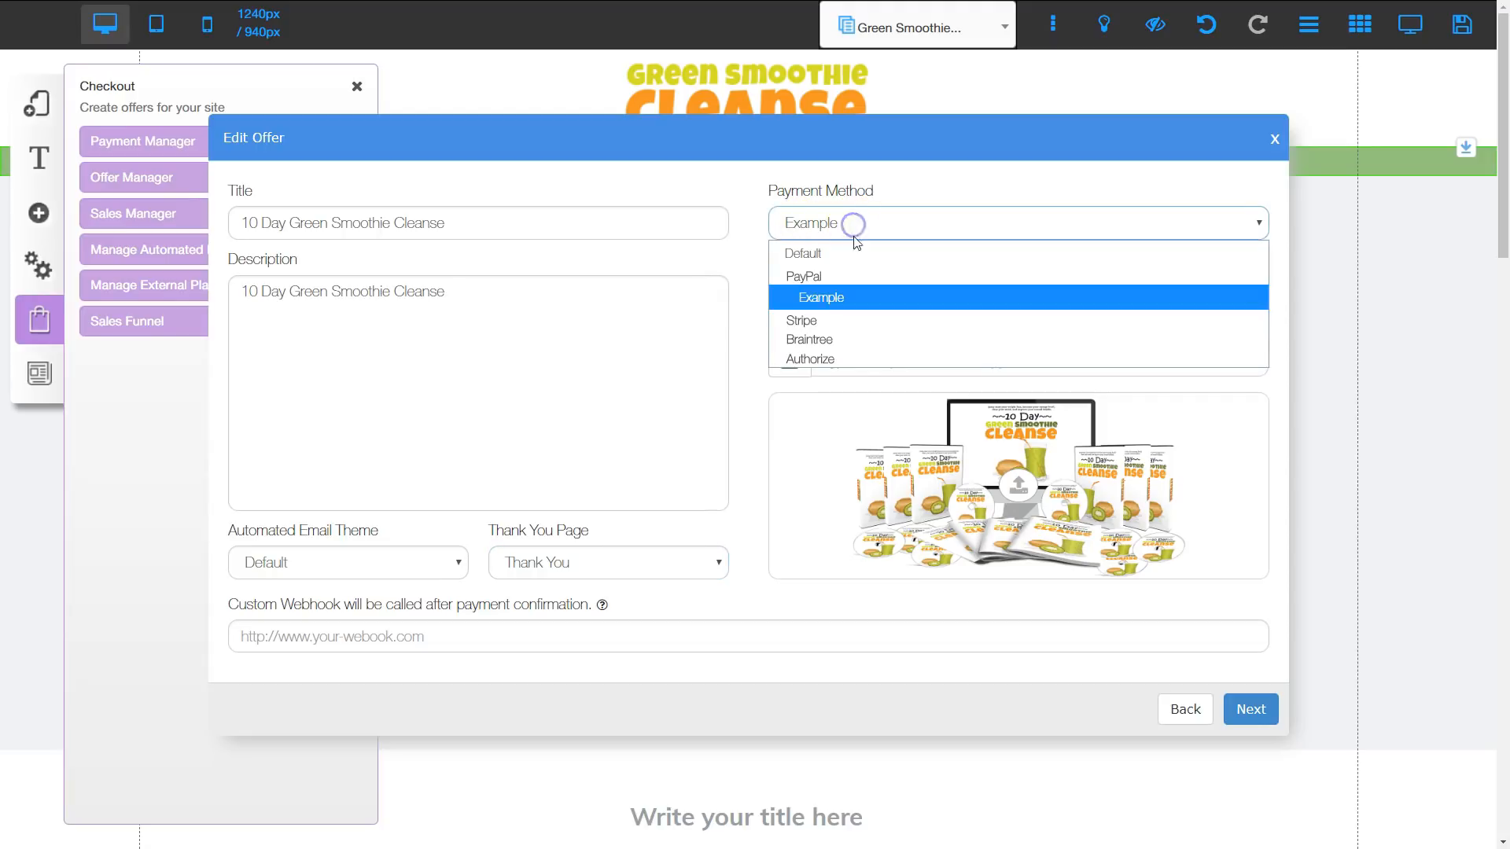
left_click(843, 301)
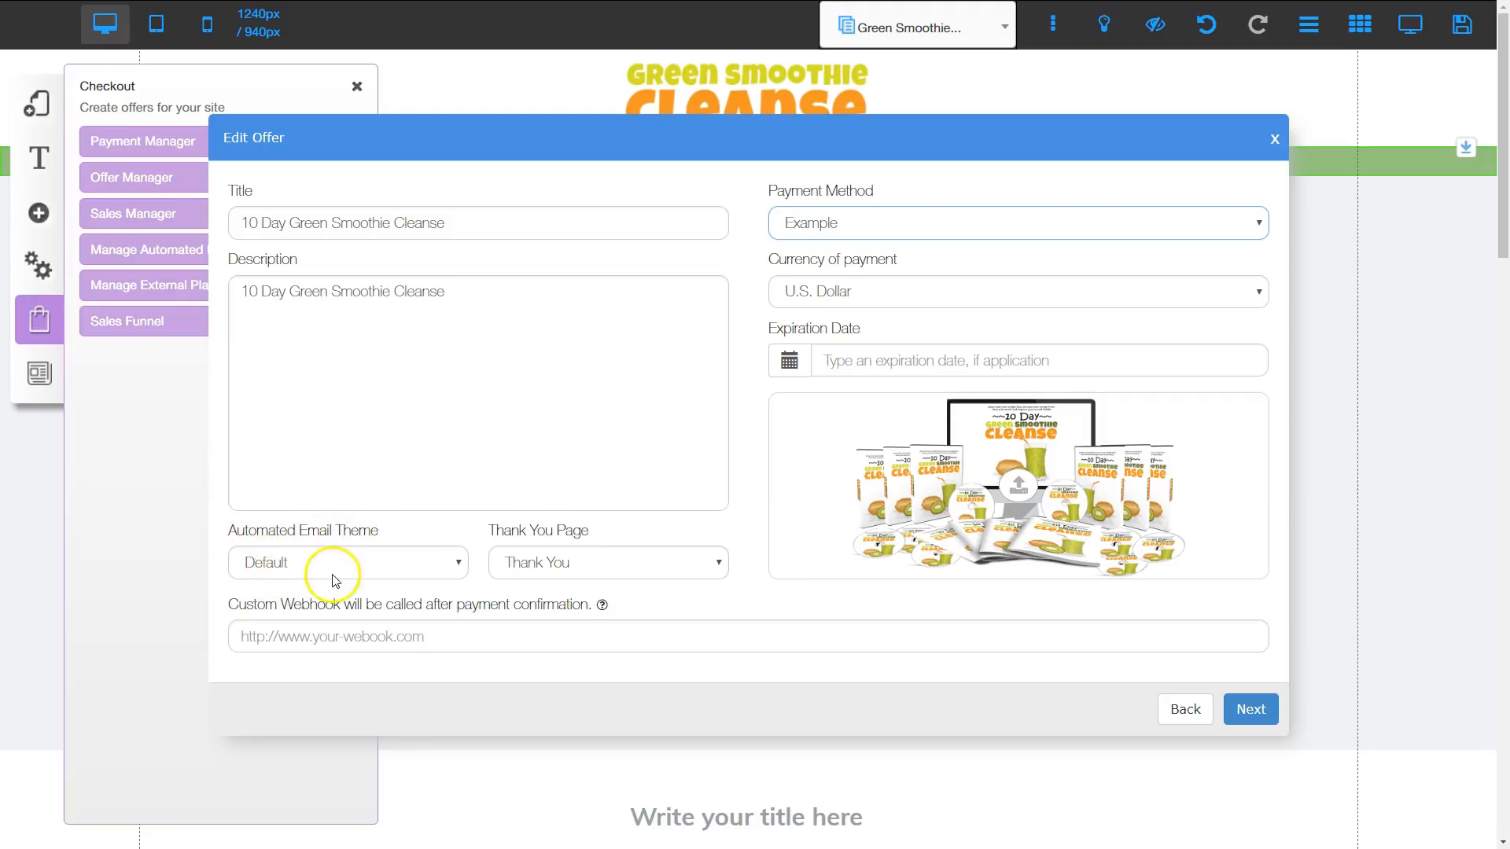
left_click(561, 568)
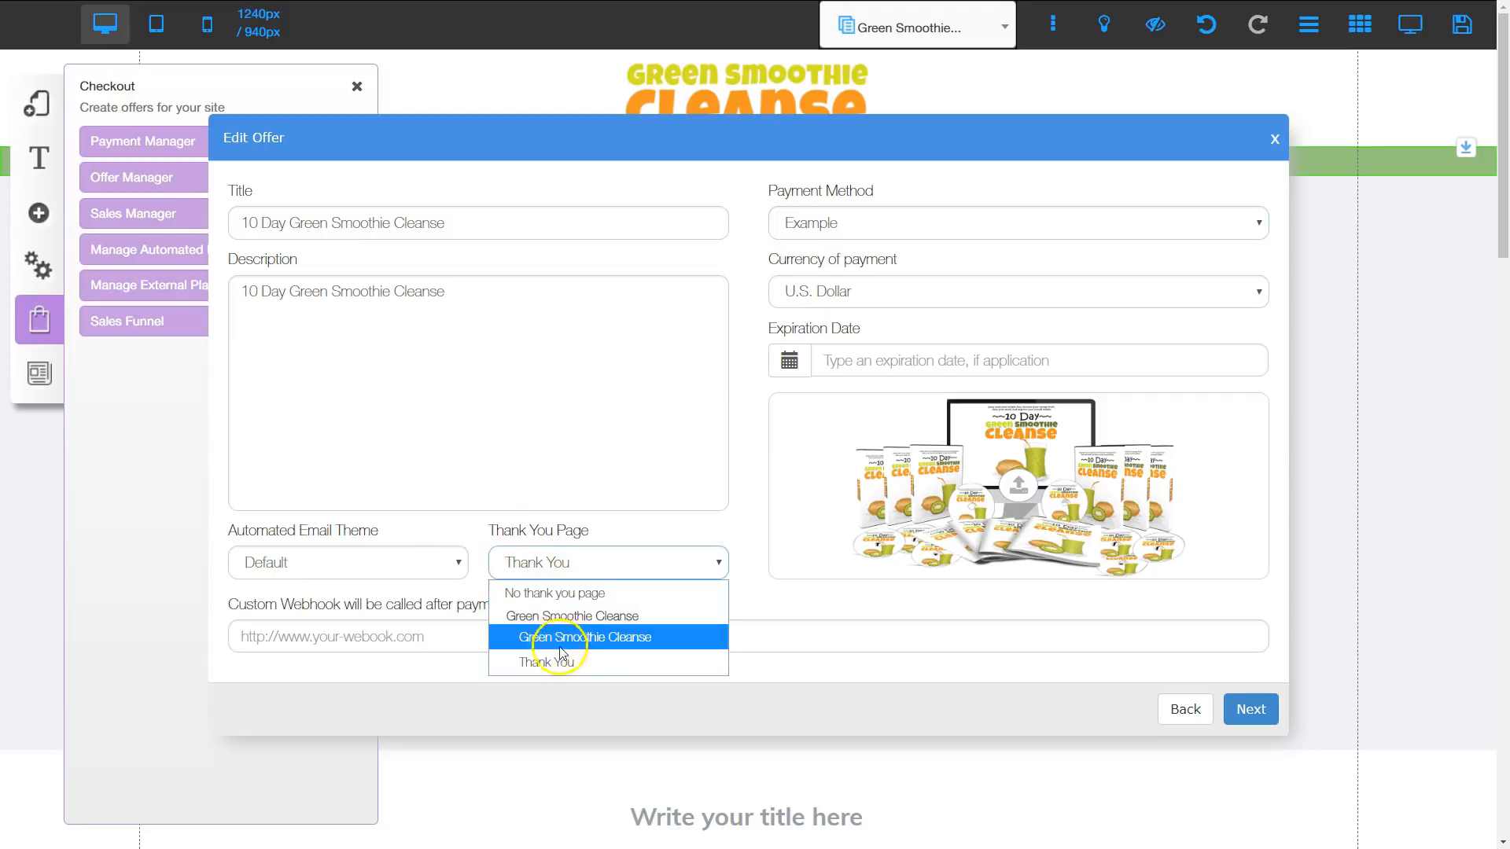
left_click(555, 675)
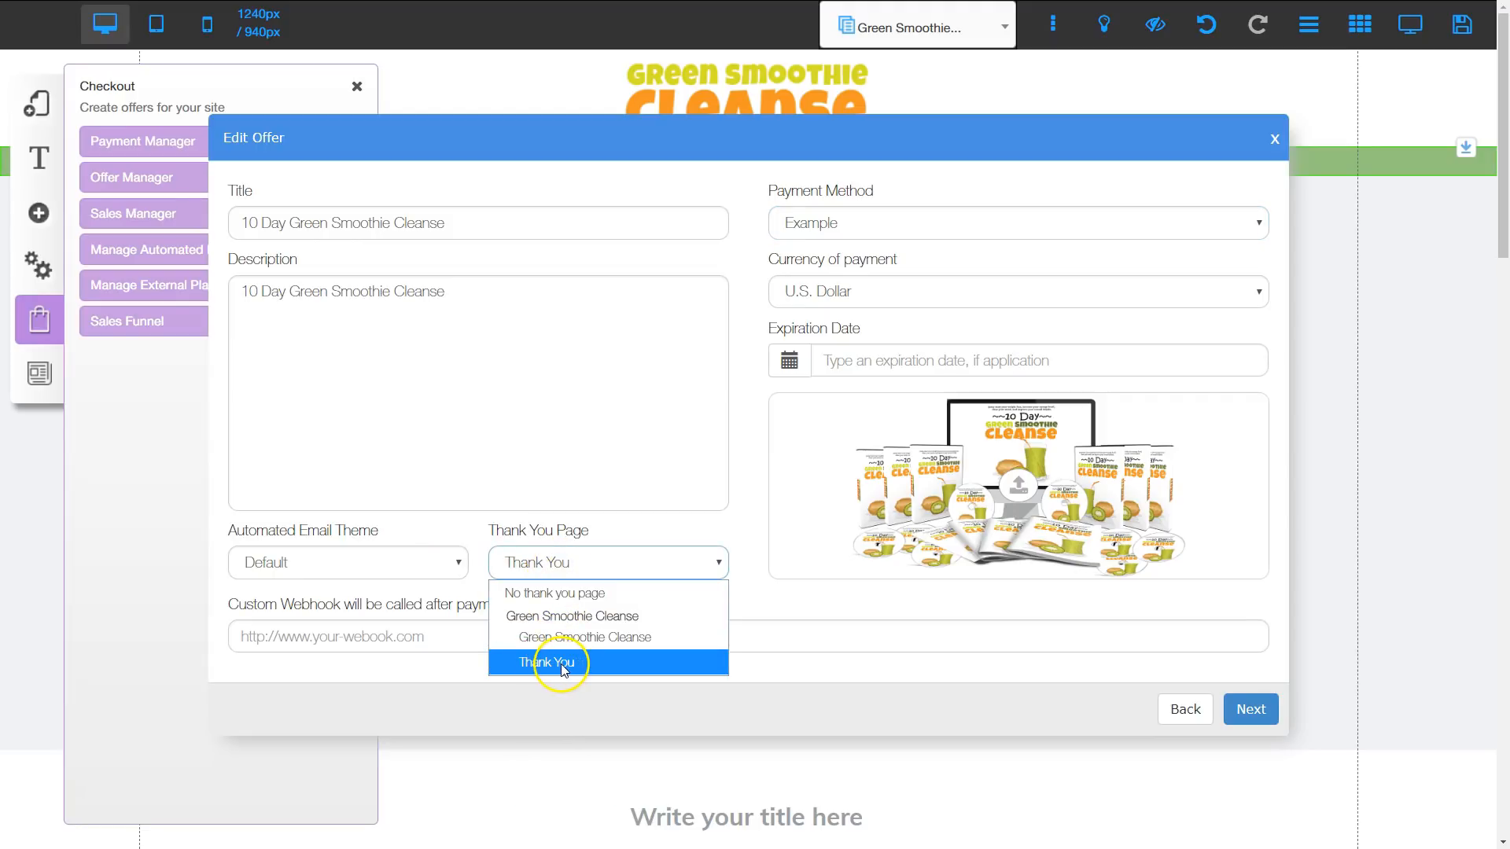
left_click(563, 665)
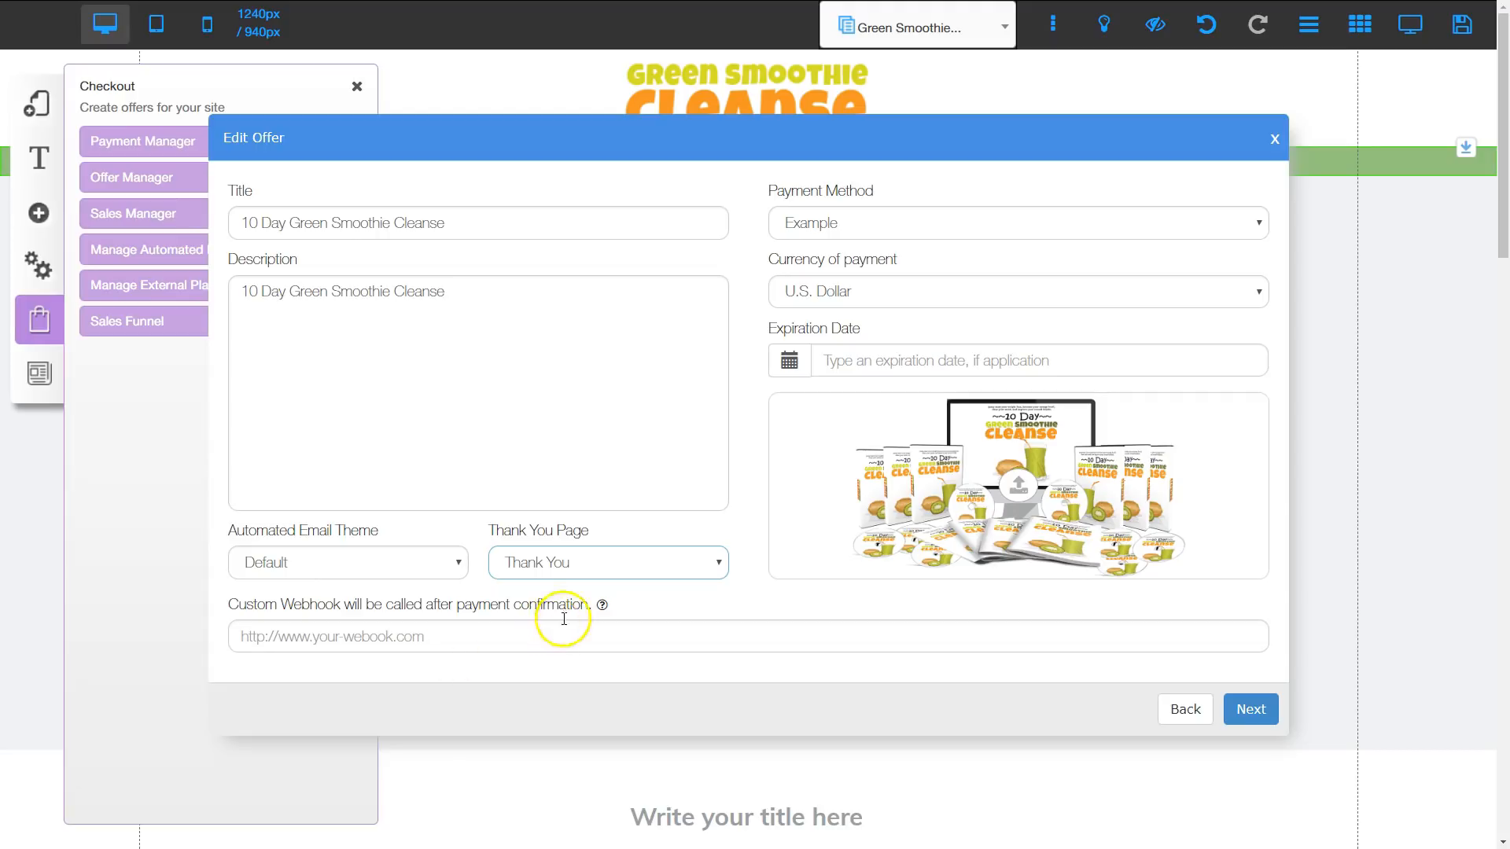
left_click(1257, 710)
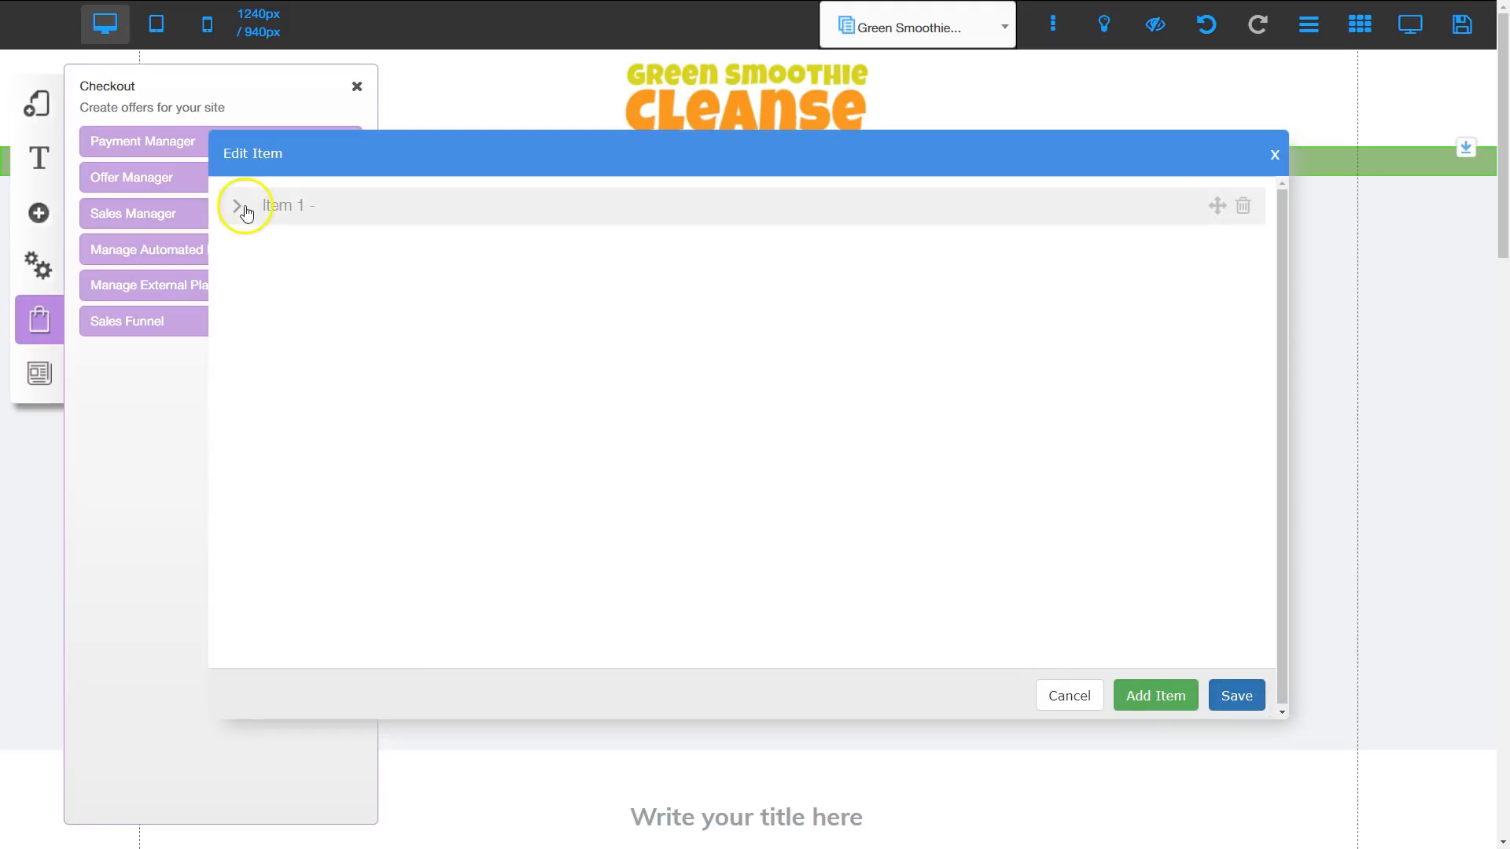
Step: Fill in Item 1 as 10 Day Green Smoothie Cleanse with matching description, product image and price 0.05, and save the offer
left_click(328, 209)
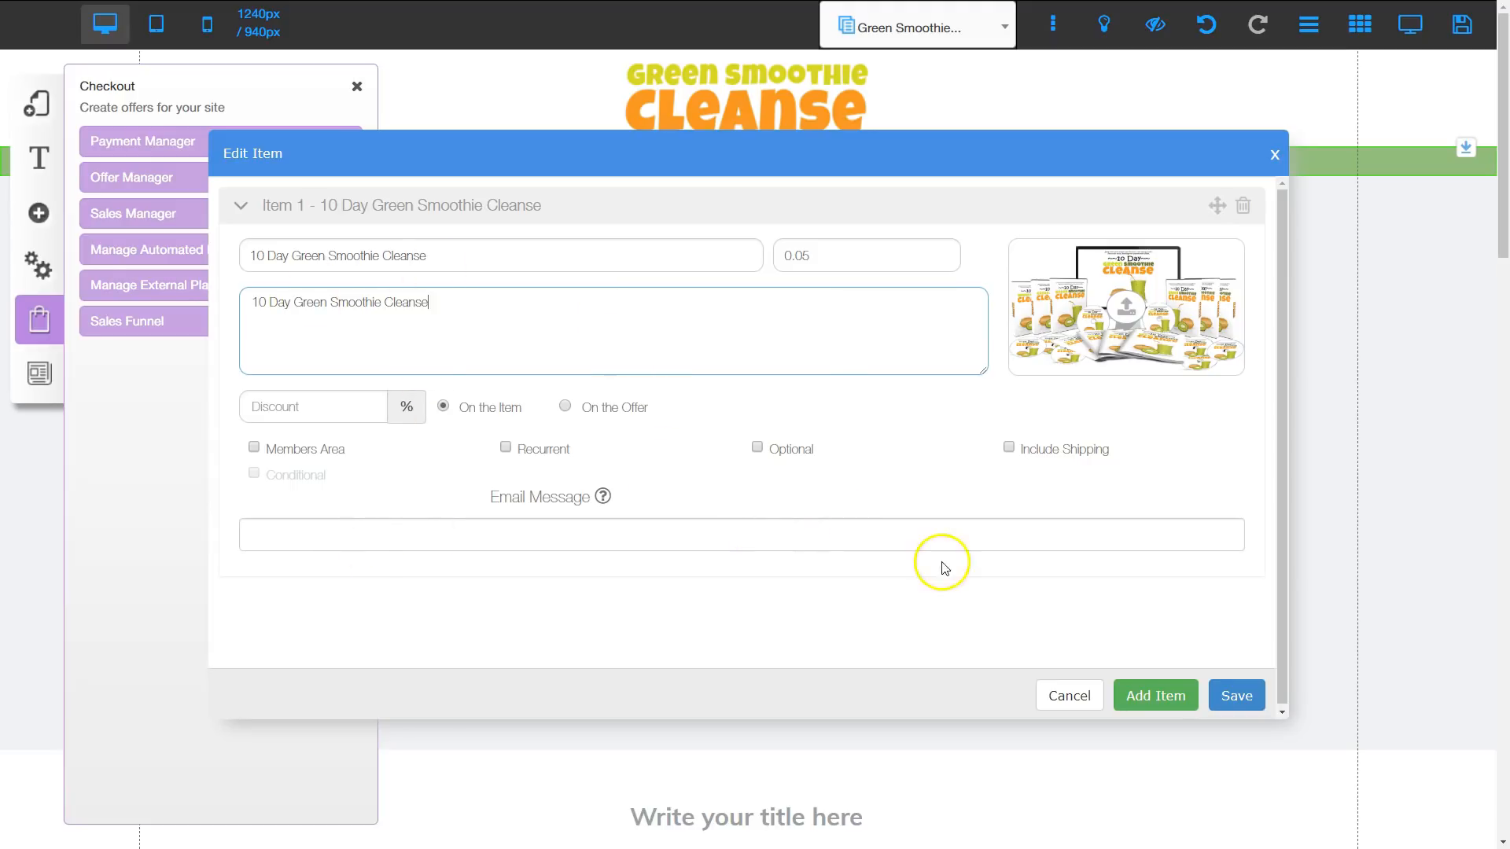
left_click(1246, 698)
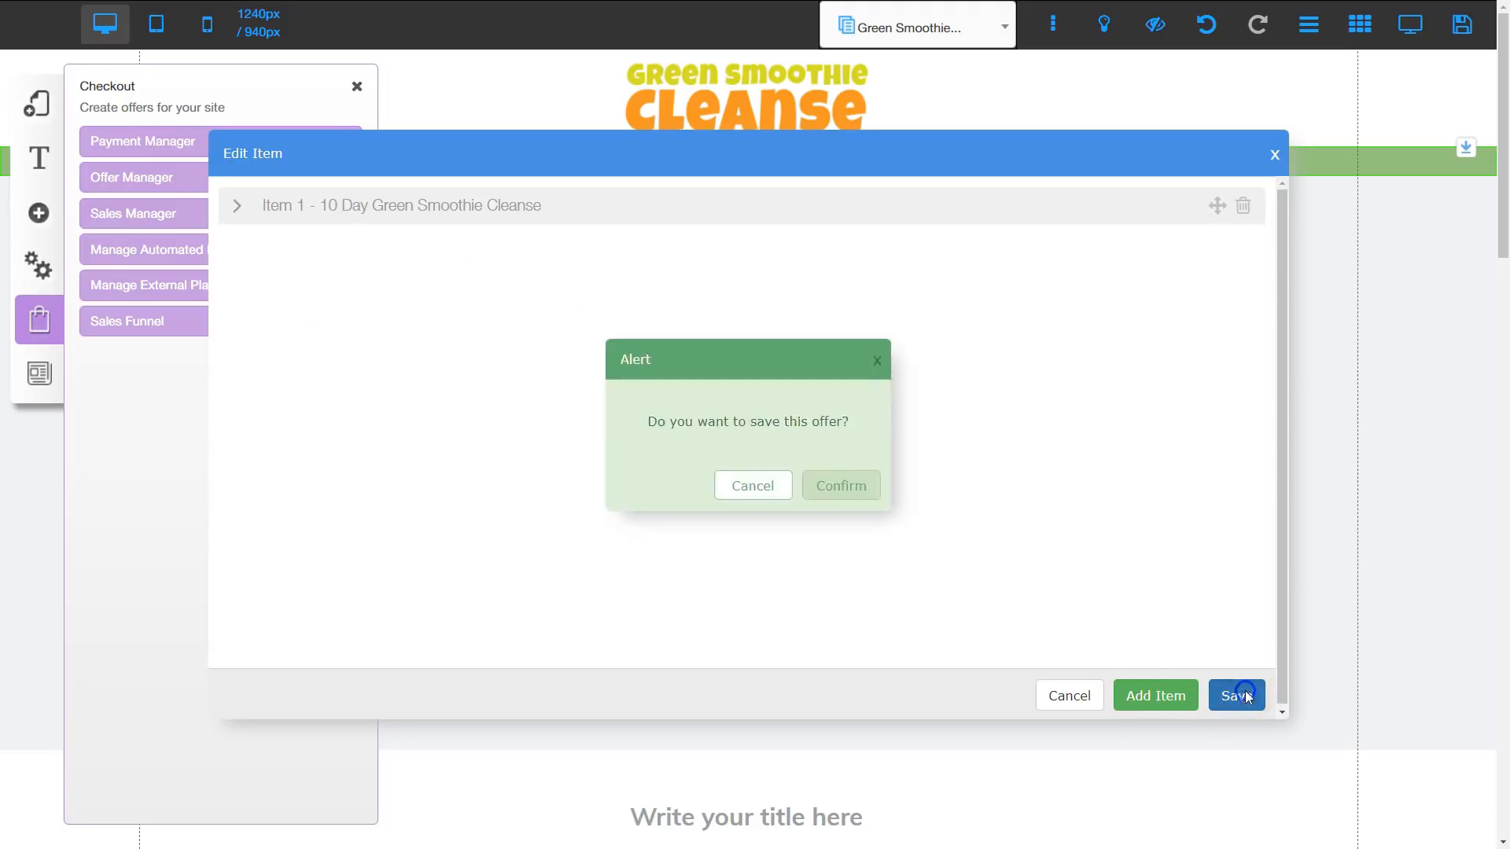
left_click(841, 492)
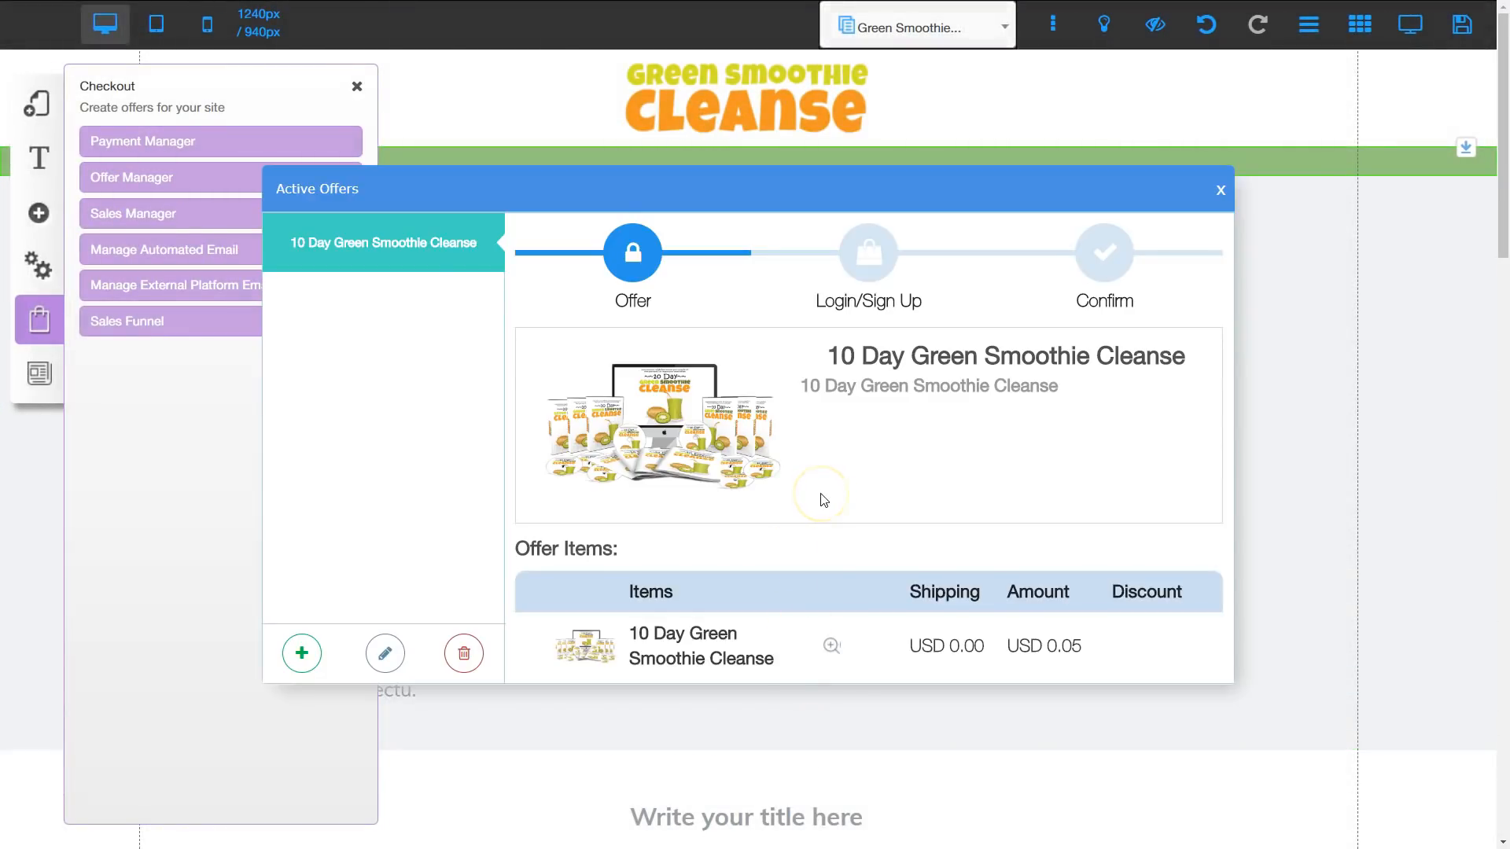
left_click(1221, 191)
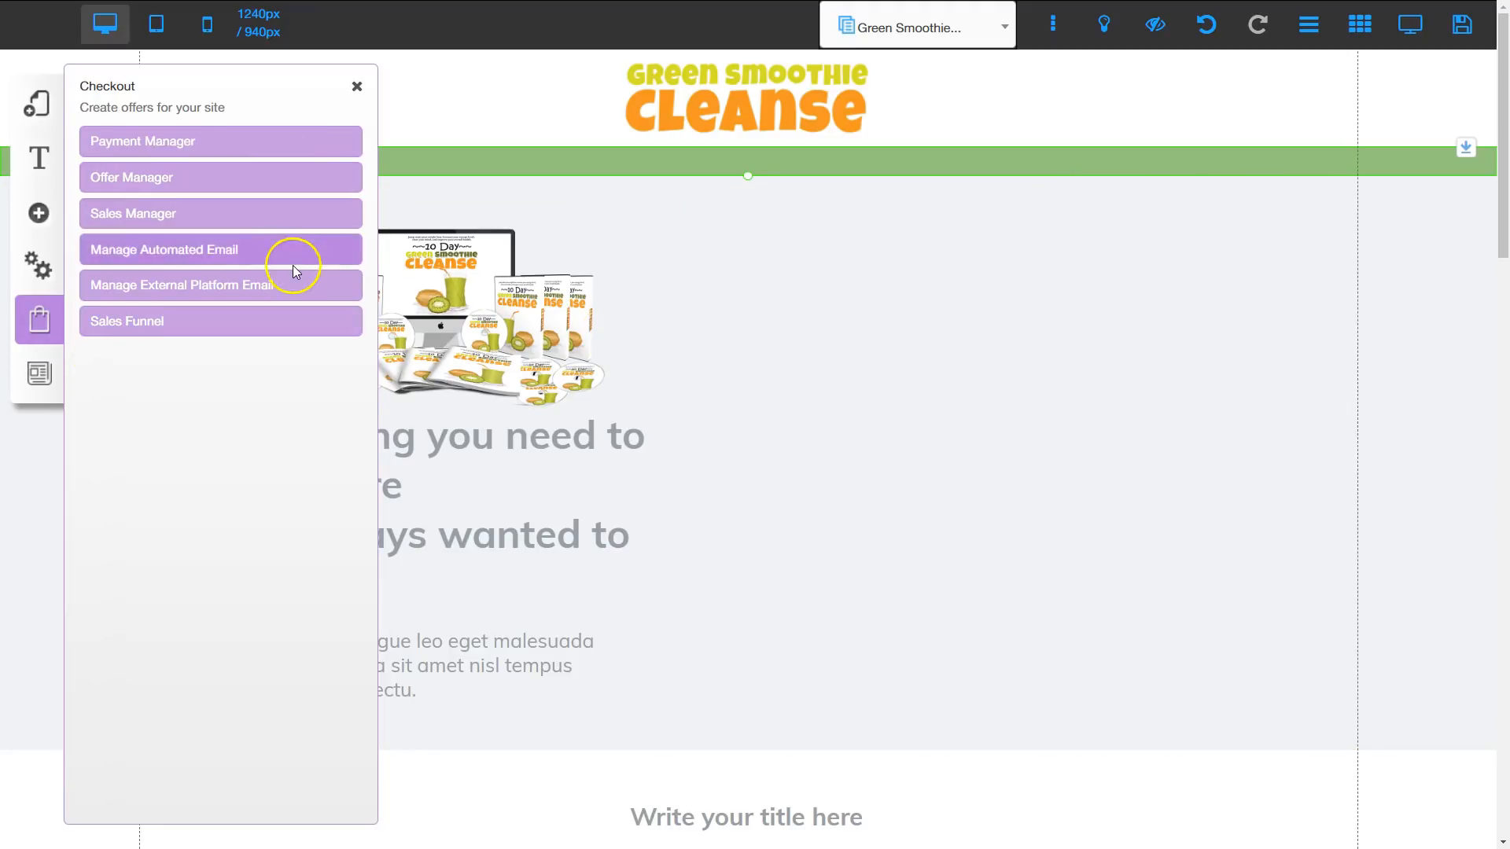
left_click(356, 86)
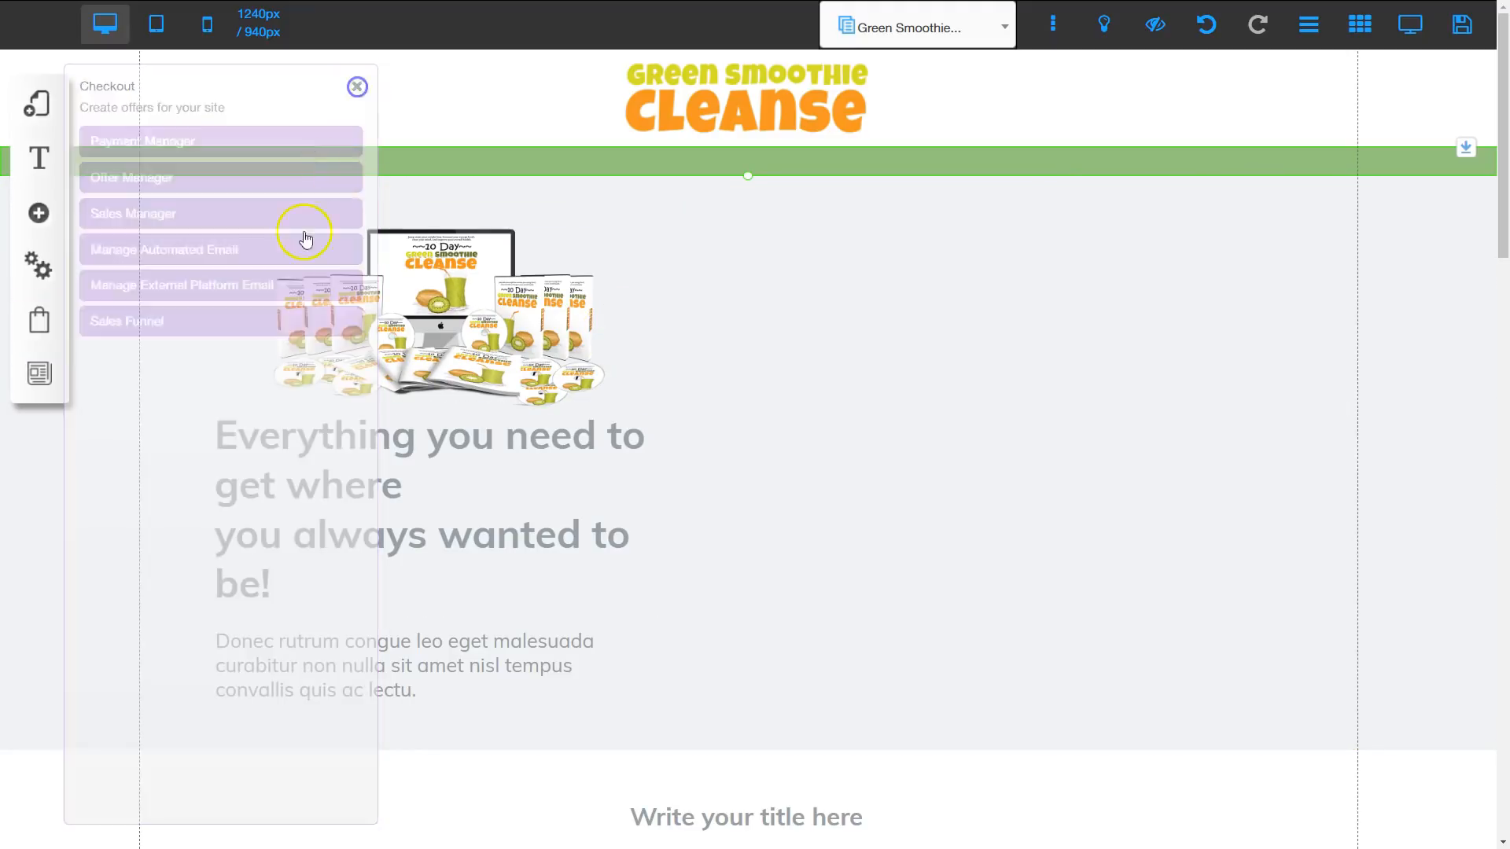
Step: Add a two-step checkout element to the page, linked to the 10 Day Green Smoothie Cleanse offer
left_click(41, 213)
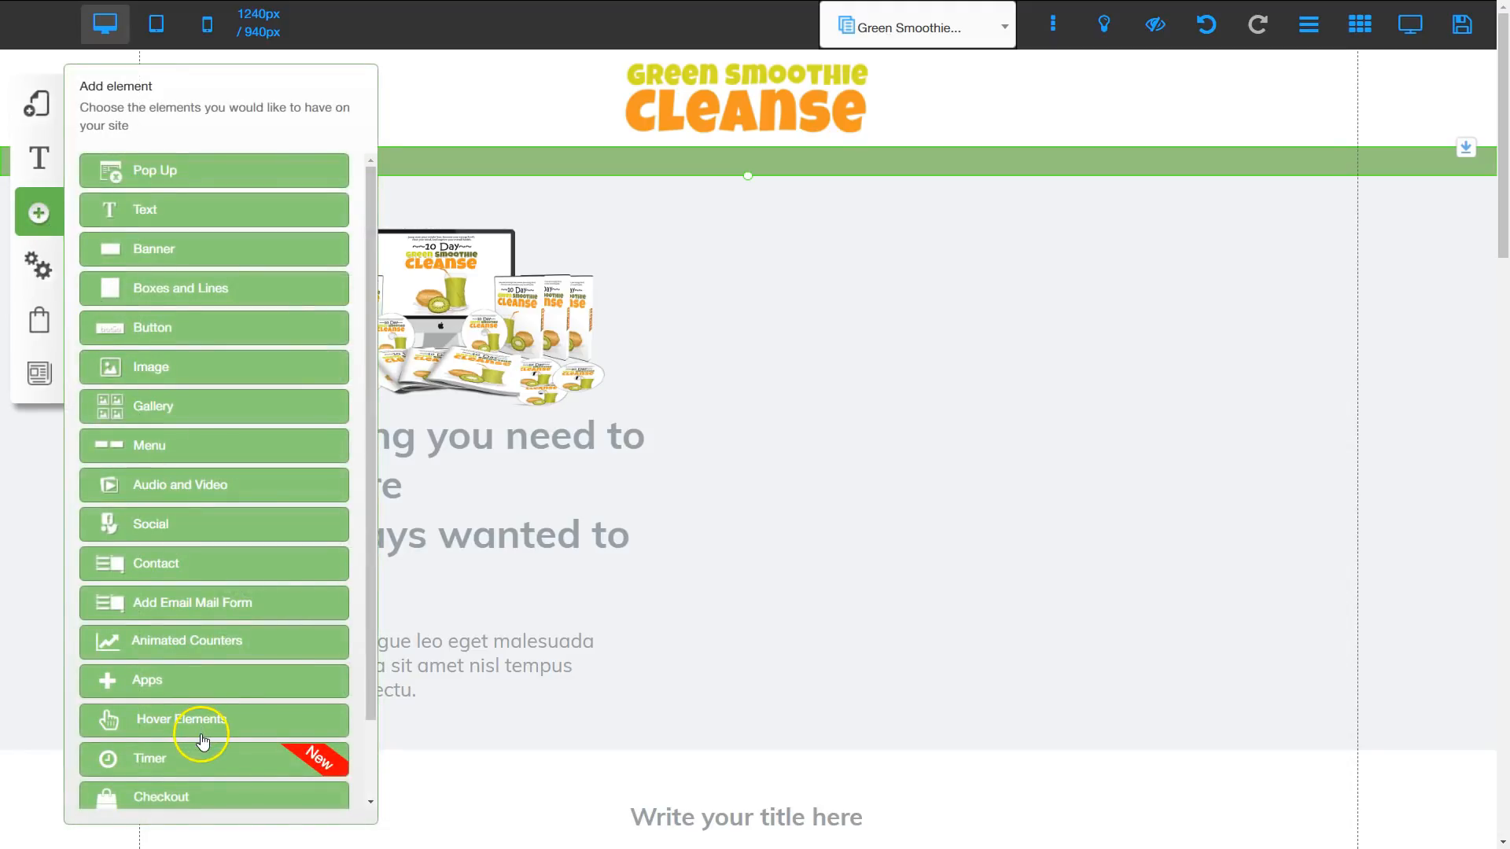
scroll(202, 741, "down", 1)
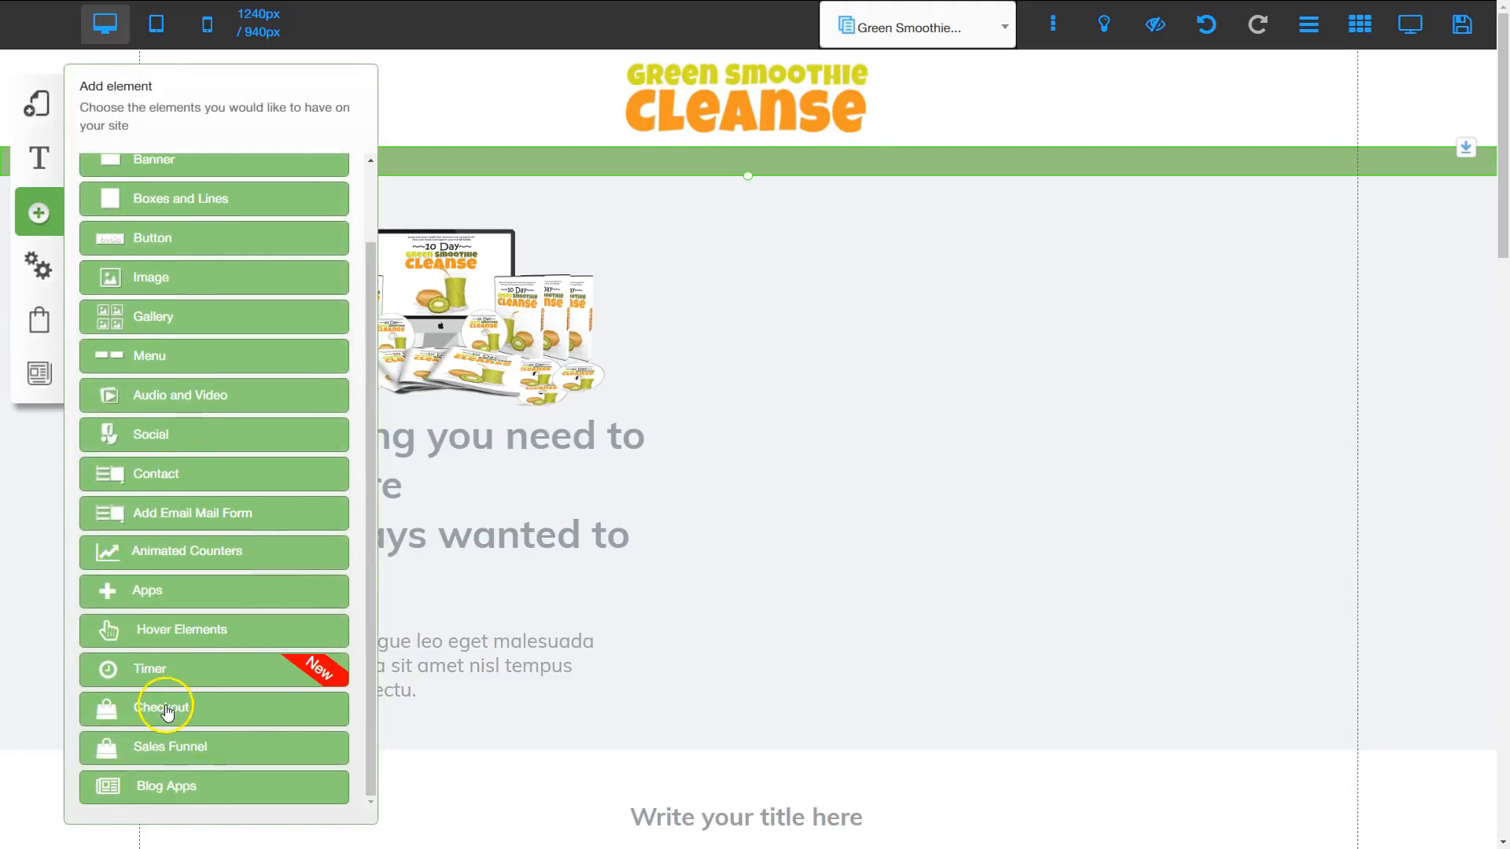
left_click(166, 710)
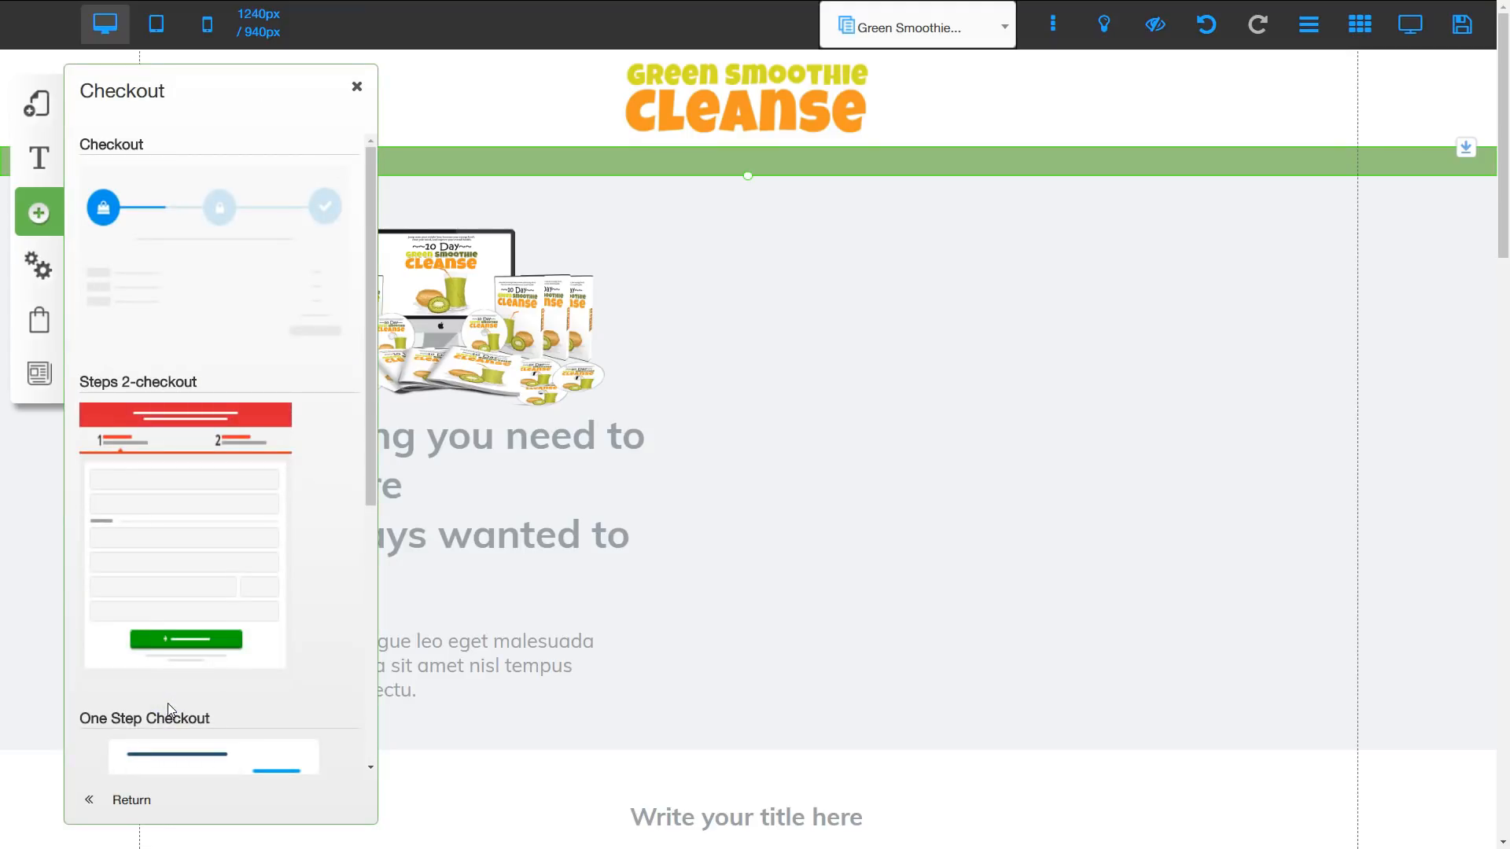
left_click(183, 528)
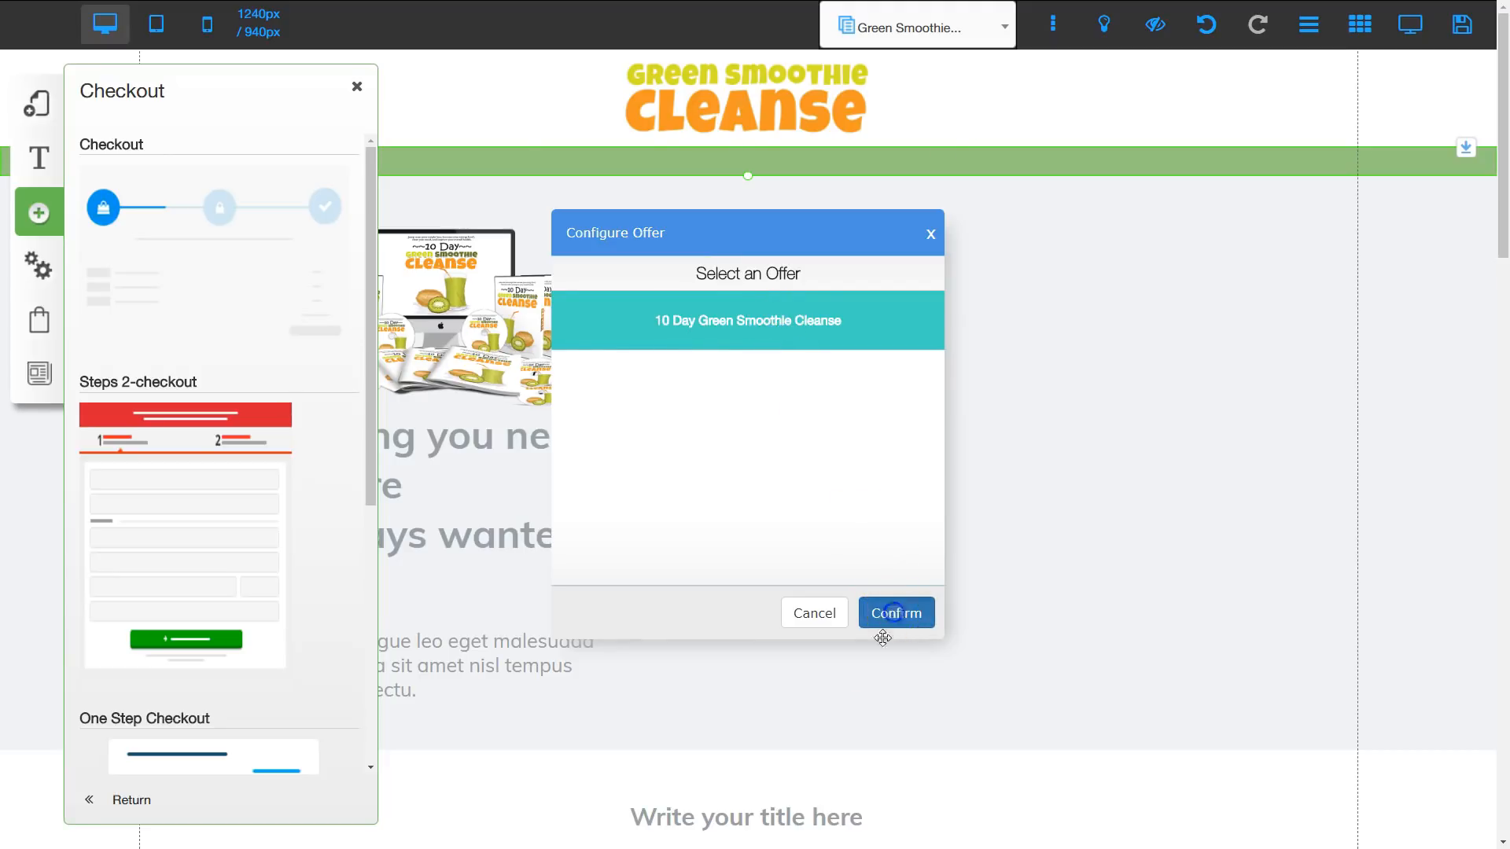
left_click(894, 613)
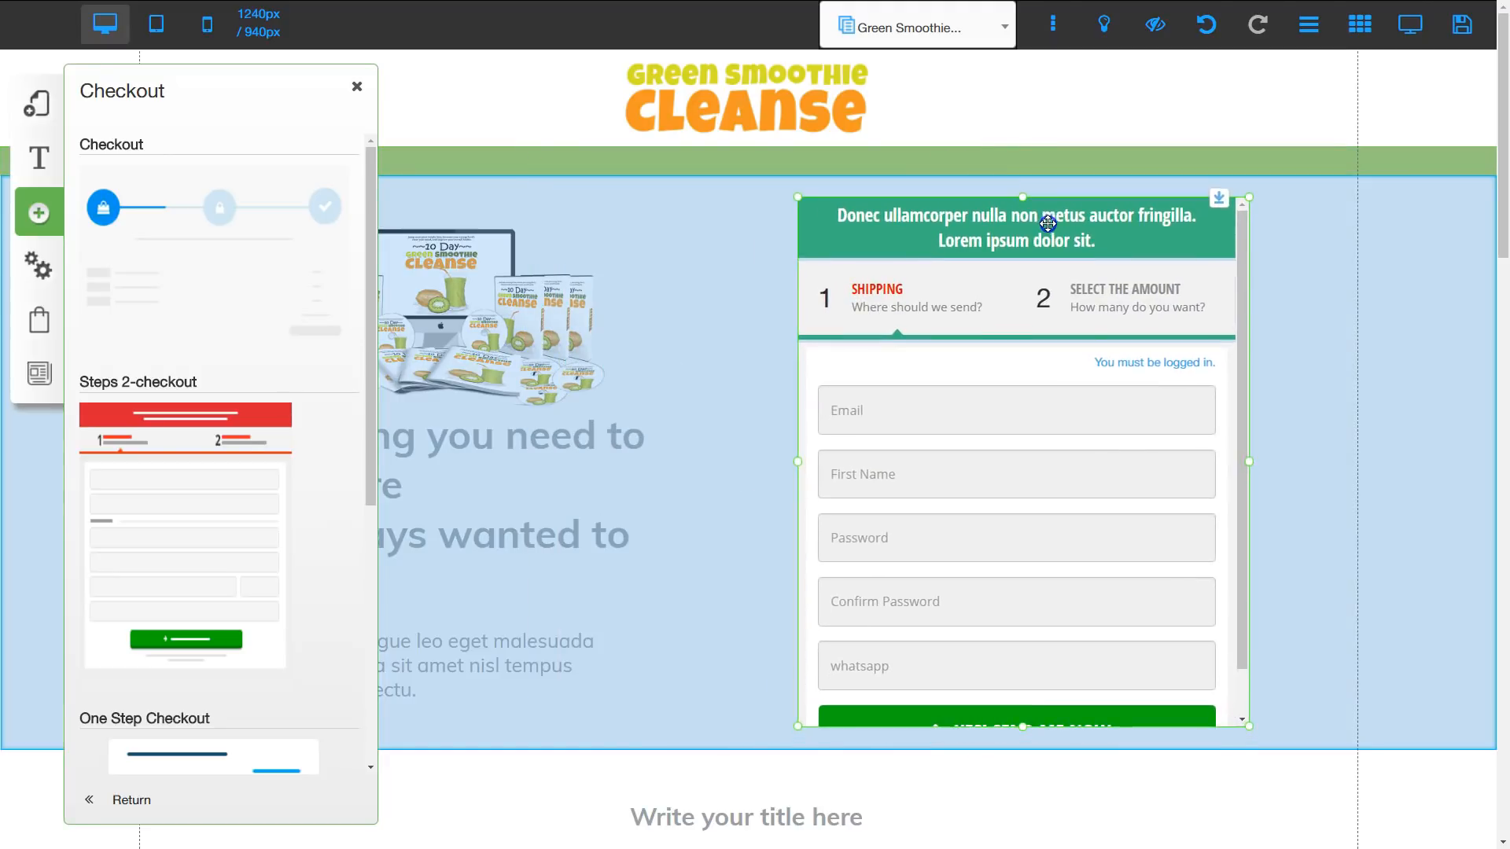
Step: Reposition and enlarge the checkout form beside the headline so all its fields fit, and open its configuration
left_click_drag(1047, 223, 1086, 208)
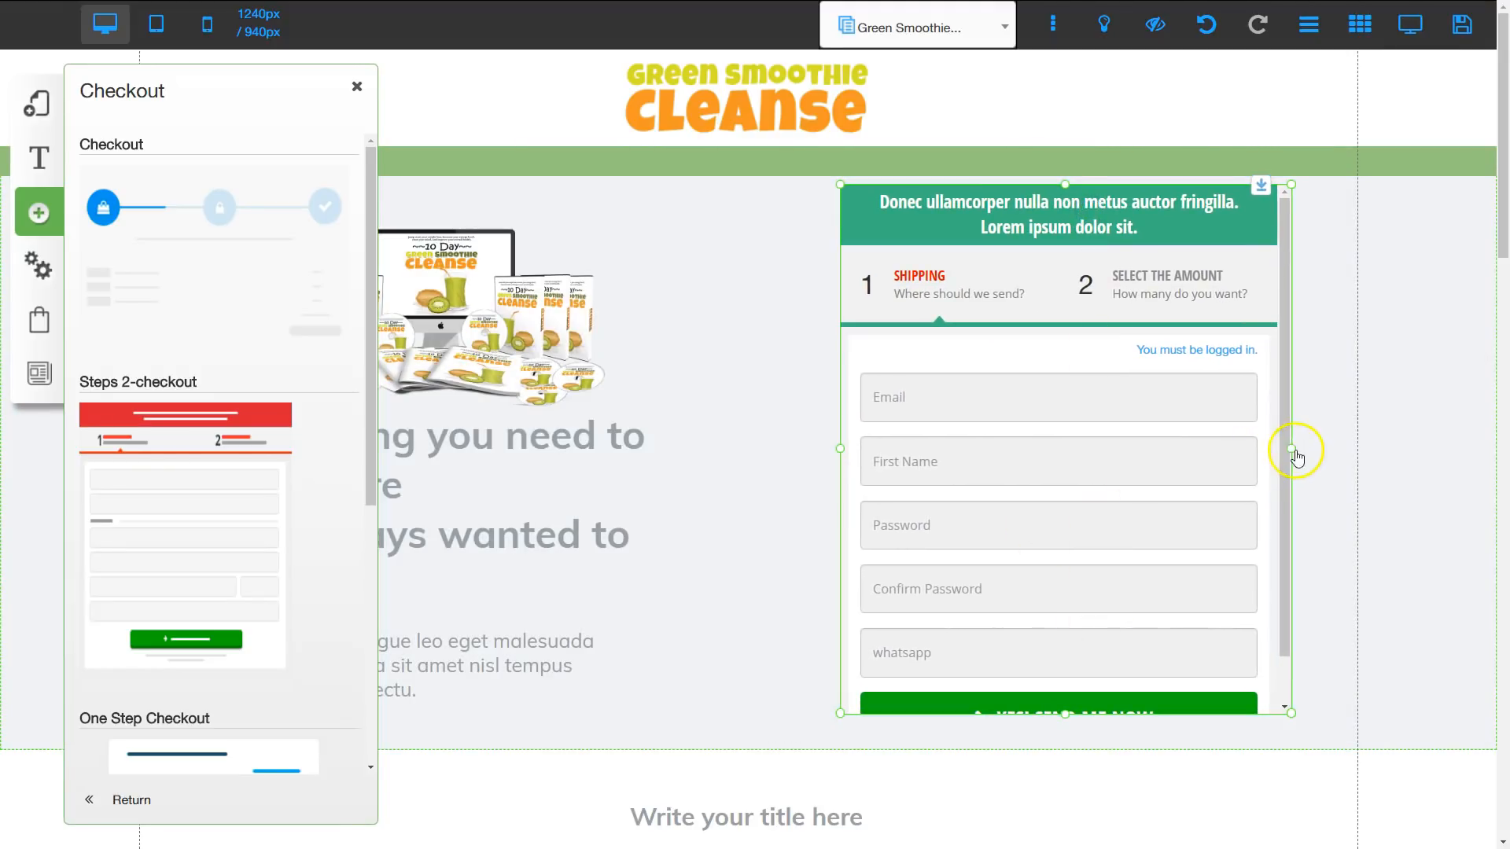
left_click_drag(1298, 453, 1345, 459)
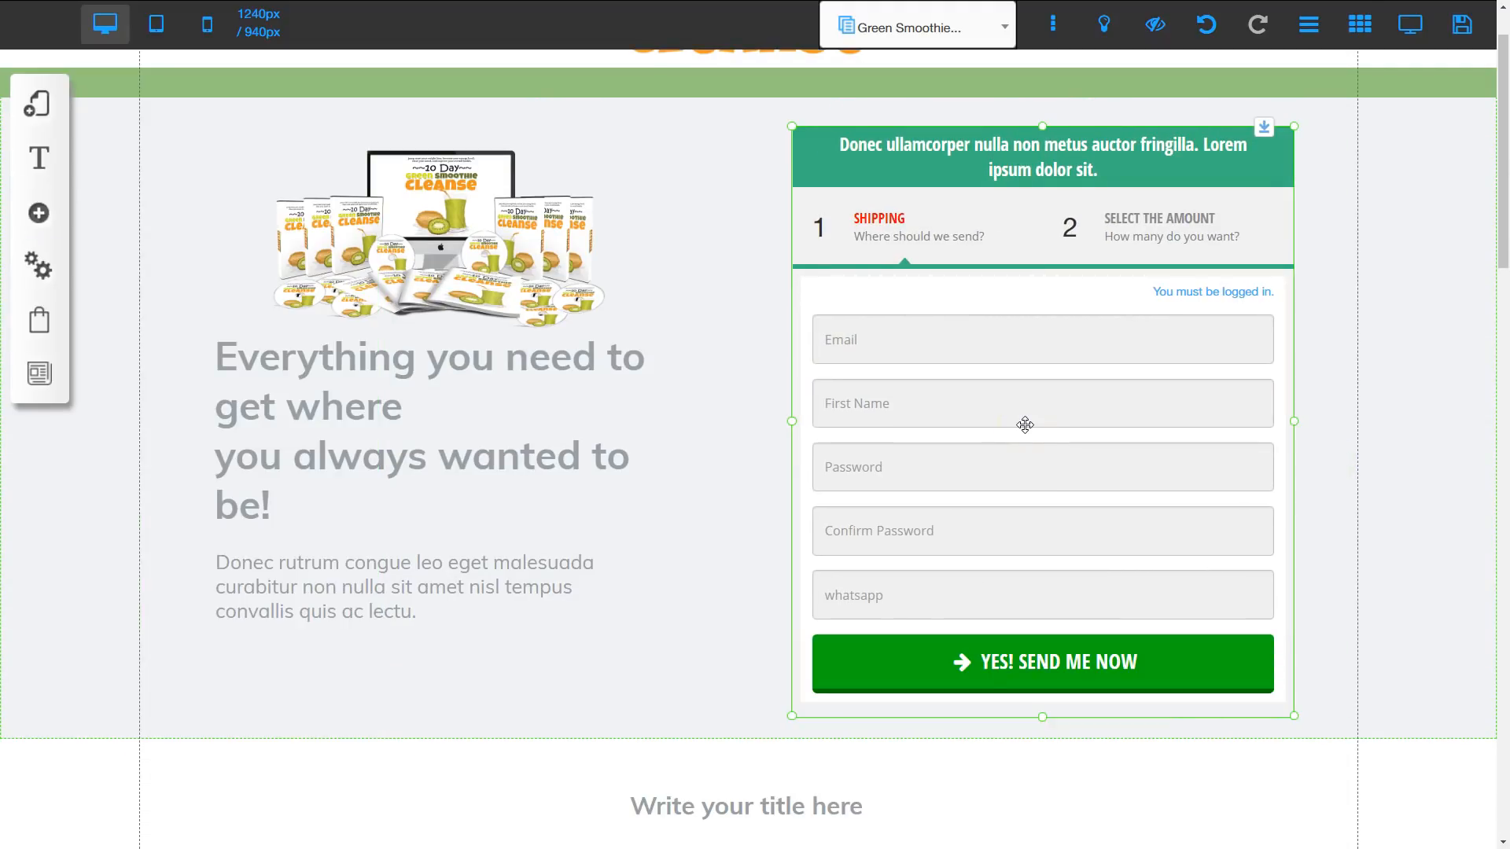
left_click(1001, 386)
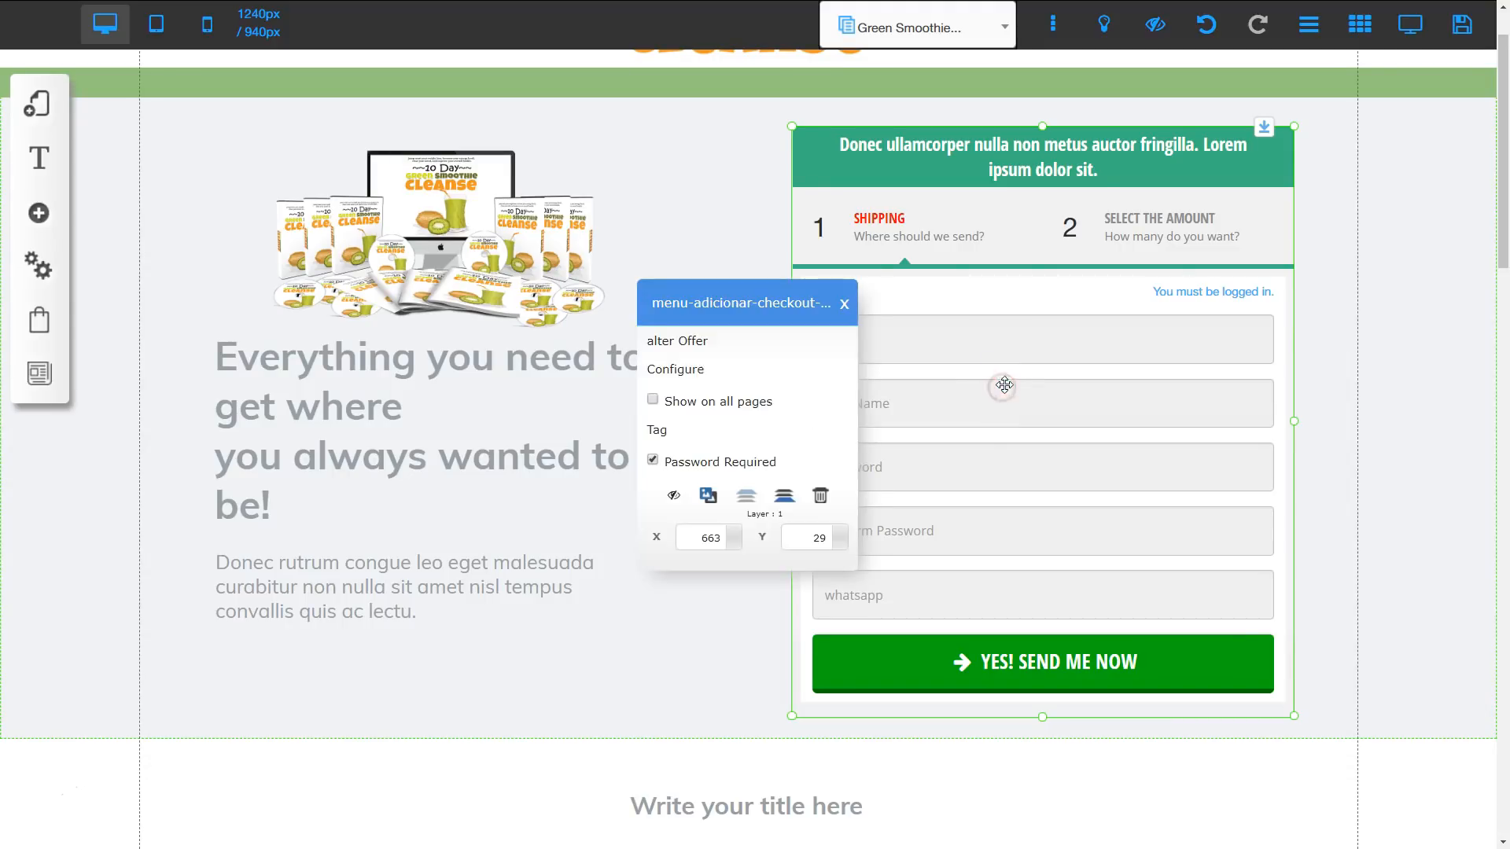
left_click(678, 369)
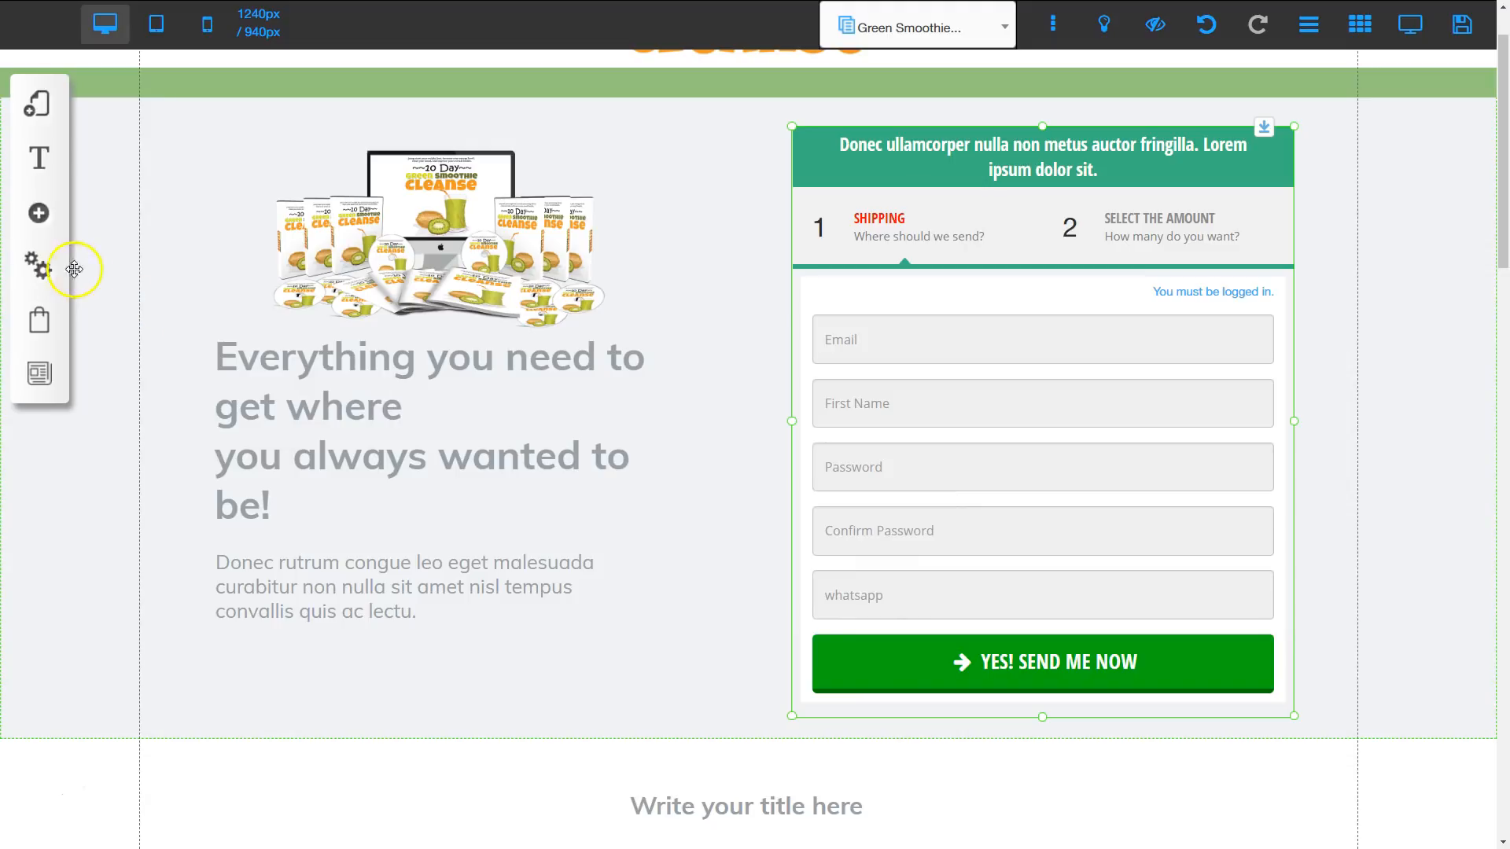
Step: Delete both whatsapp custom fields from the site's user registration fields and save the field setup
left_click(39, 271)
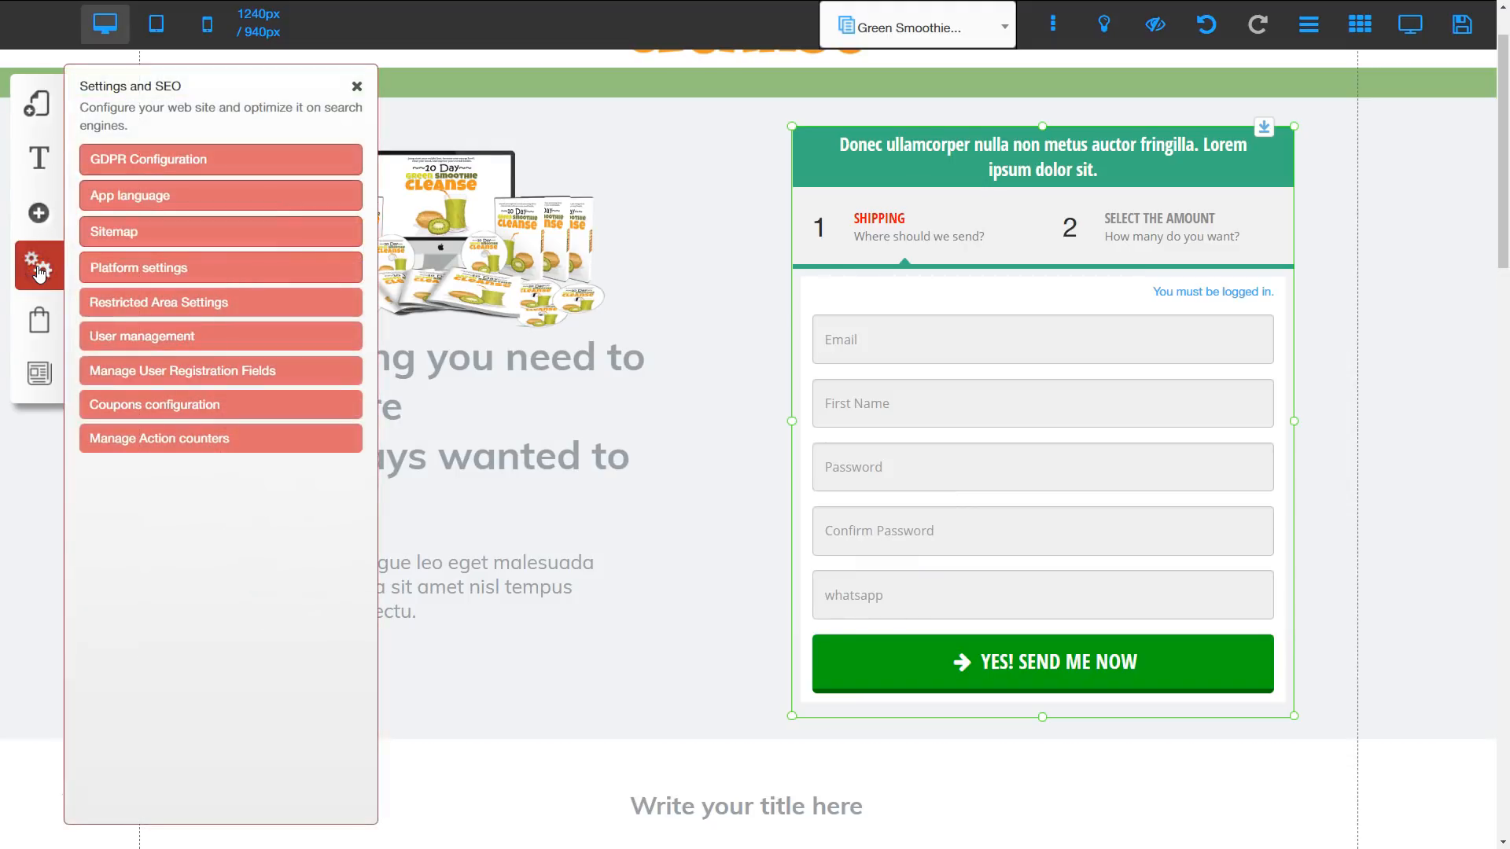
left_click(136, 341)
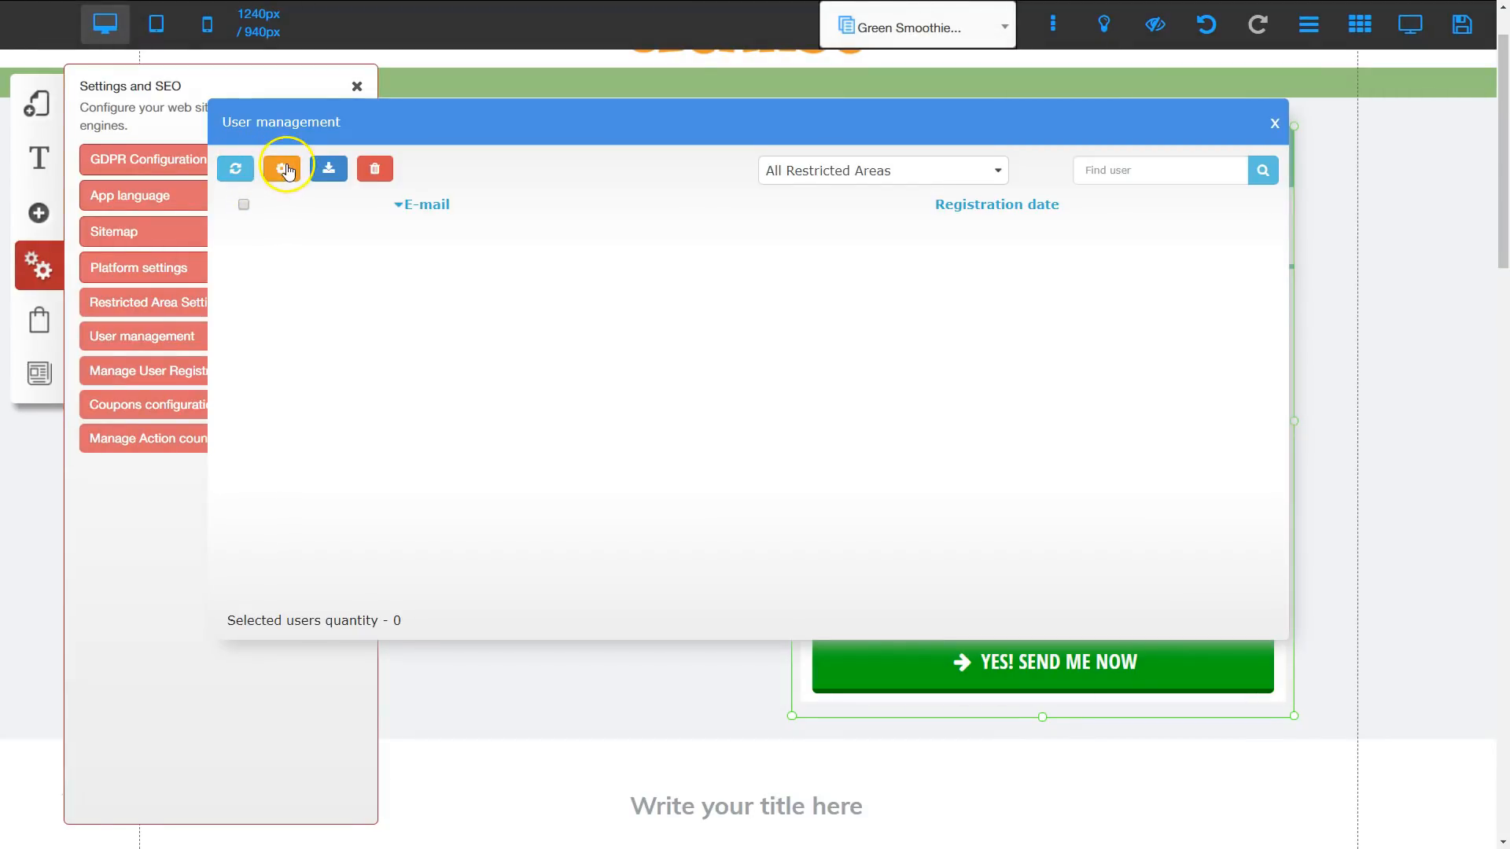
left_click(281, 168)
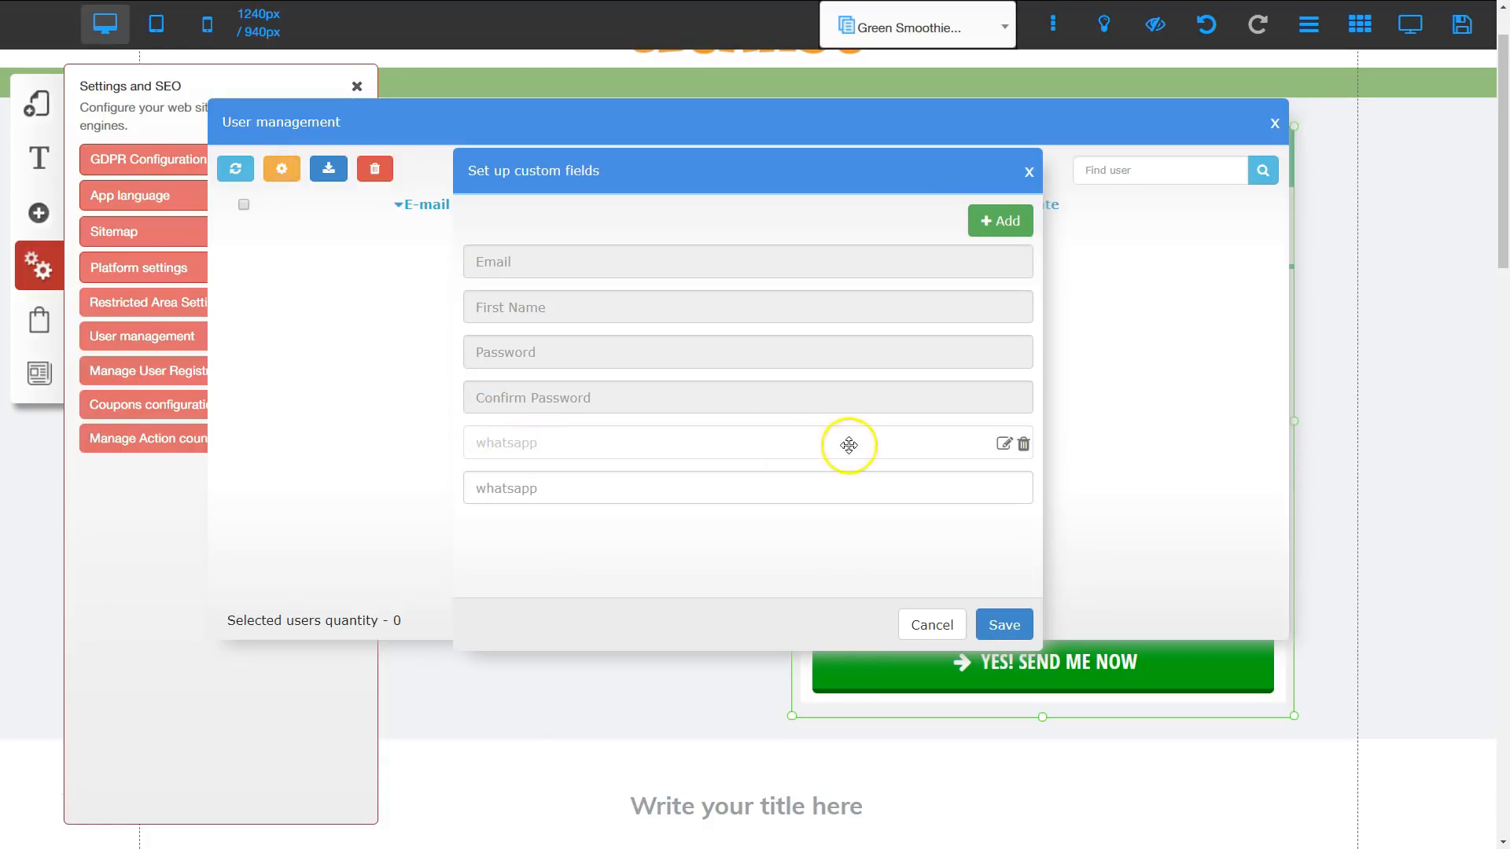
left_click(1023, 444)
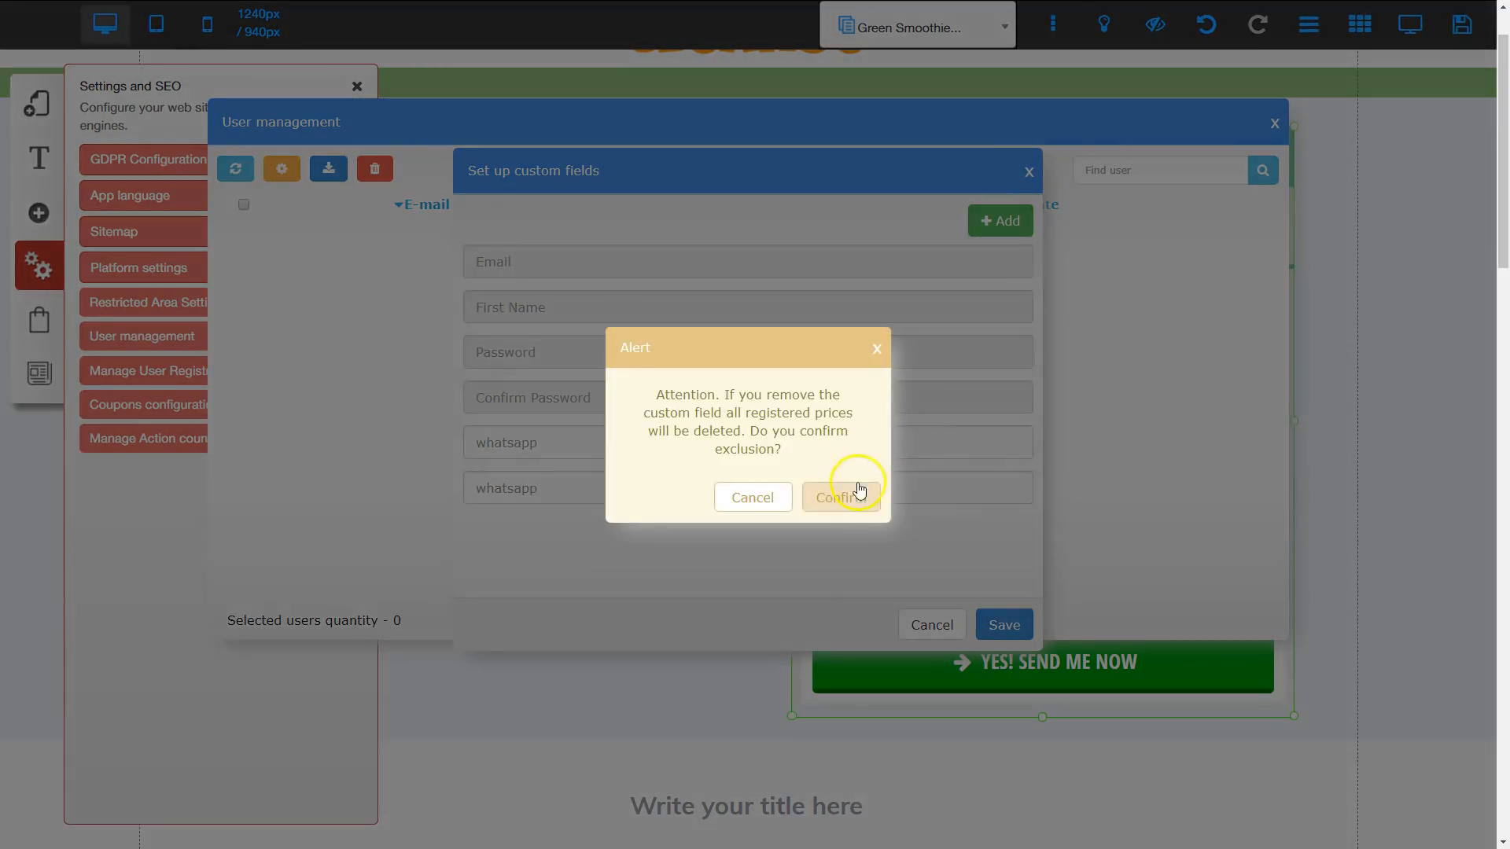
left_click(859, 492)
left_click(1022, 442)
left_click(844, 499)
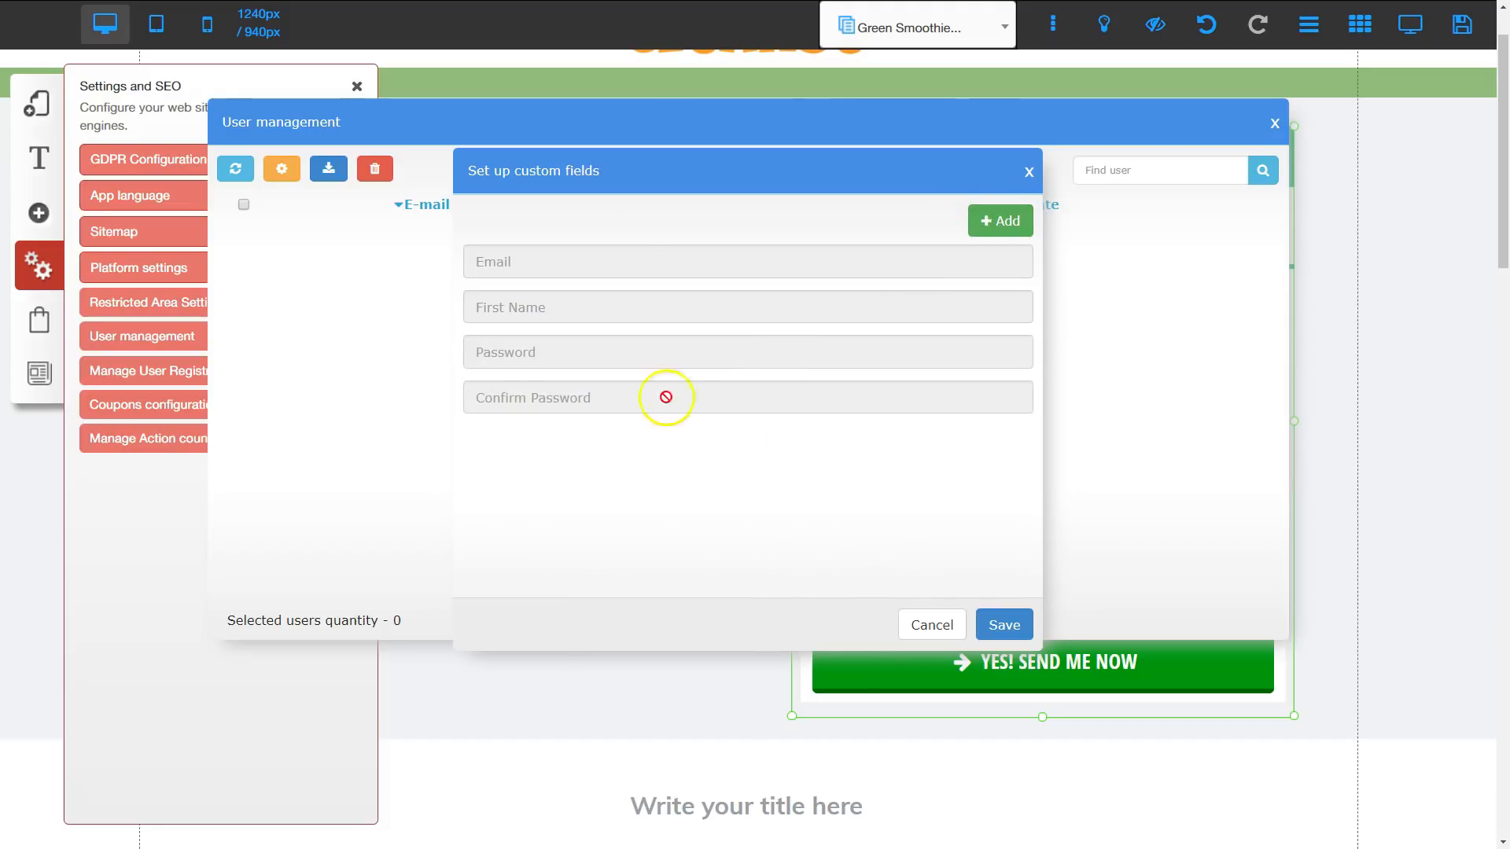
left_click(1006, 624)
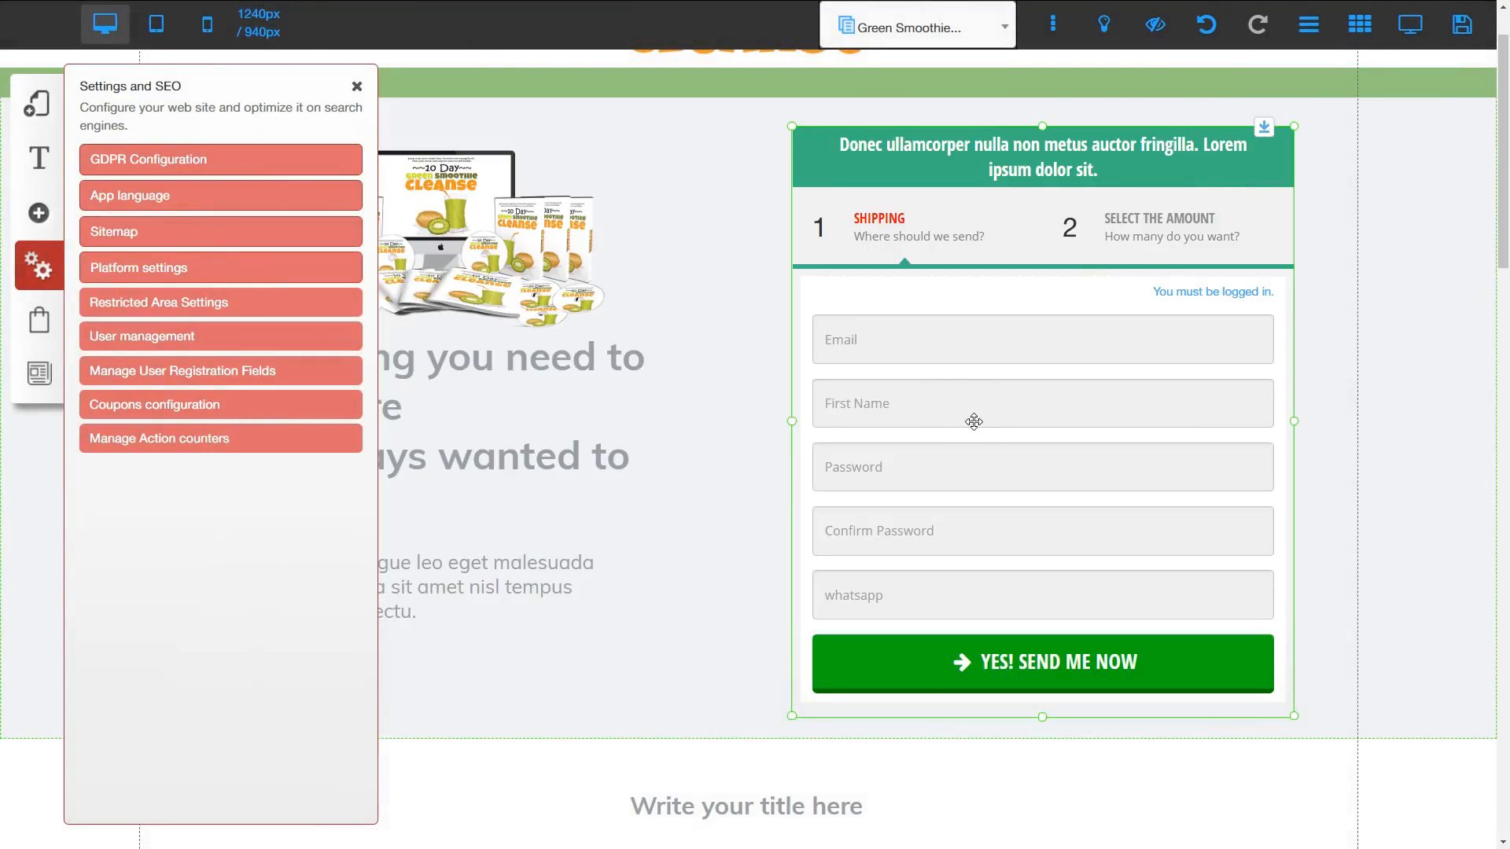
Step: Reassign the 10 Day Green Smoothie Cleanse offer to the checkout form and close the site settings
left_click(983, 343)
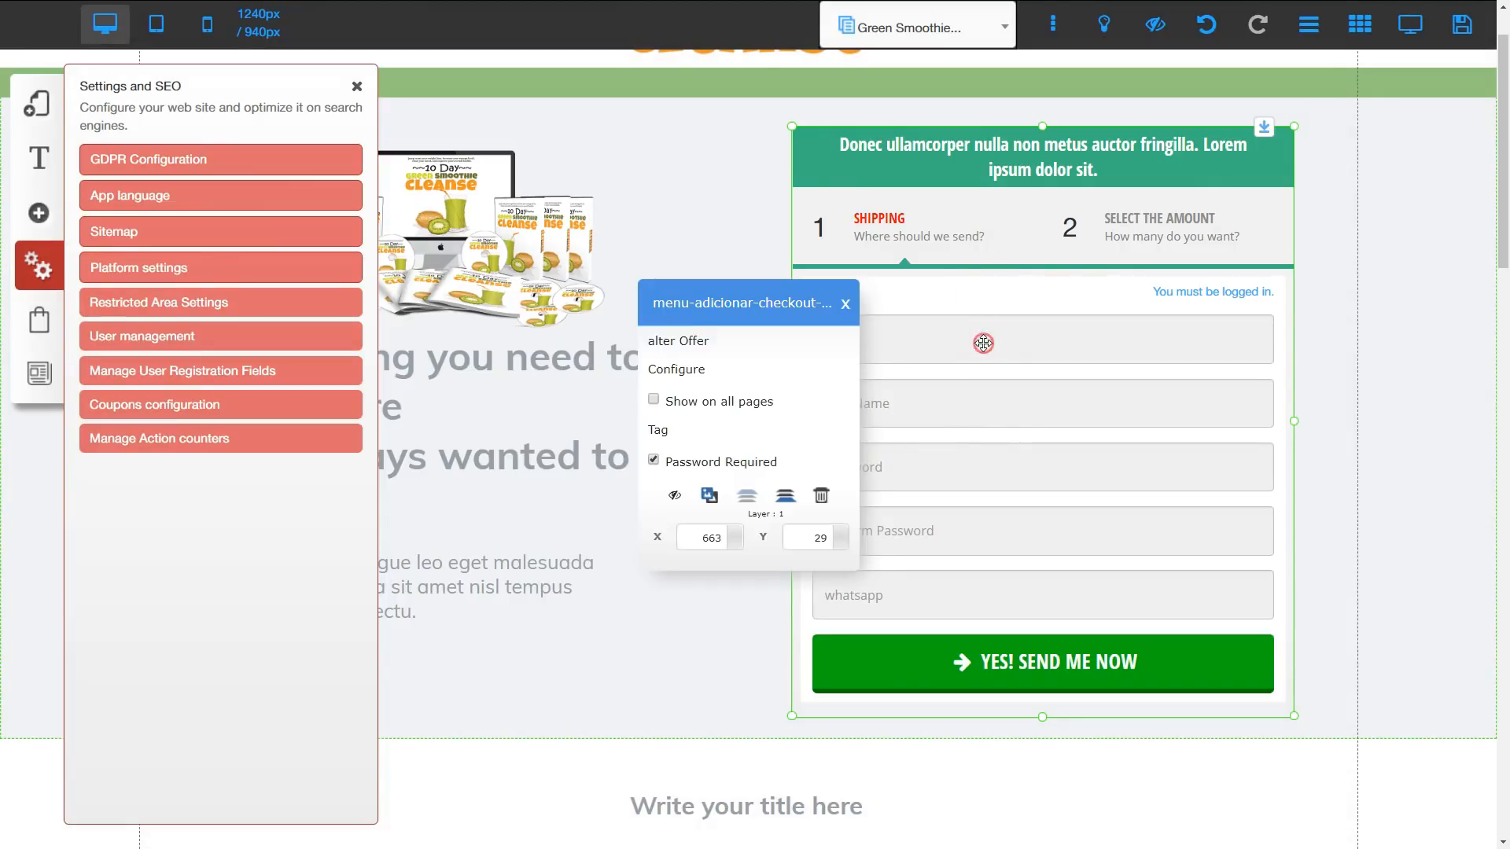
left_click(691, 343)
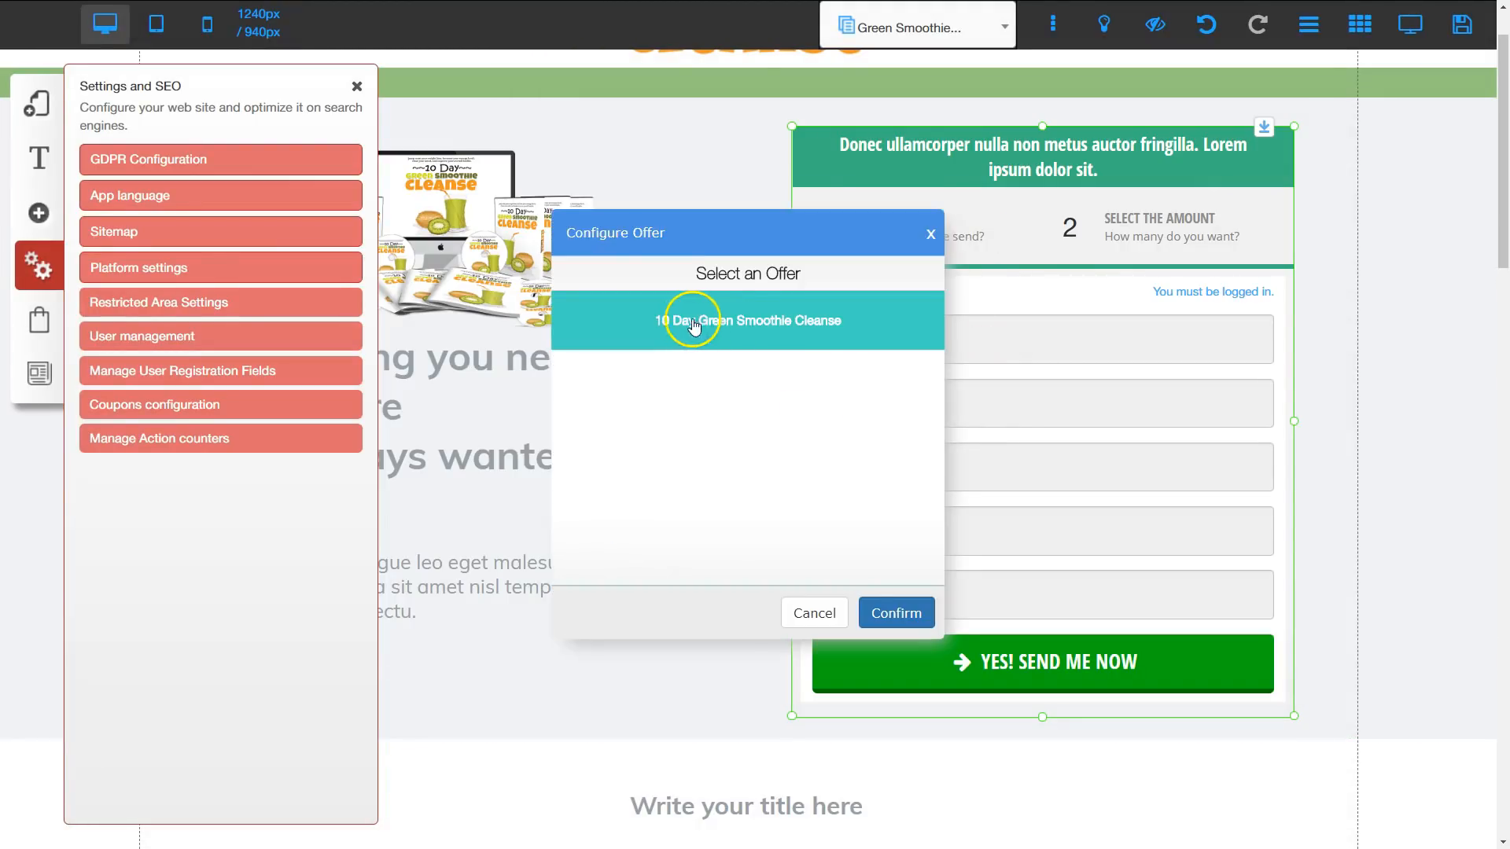
left_click(891, 617)
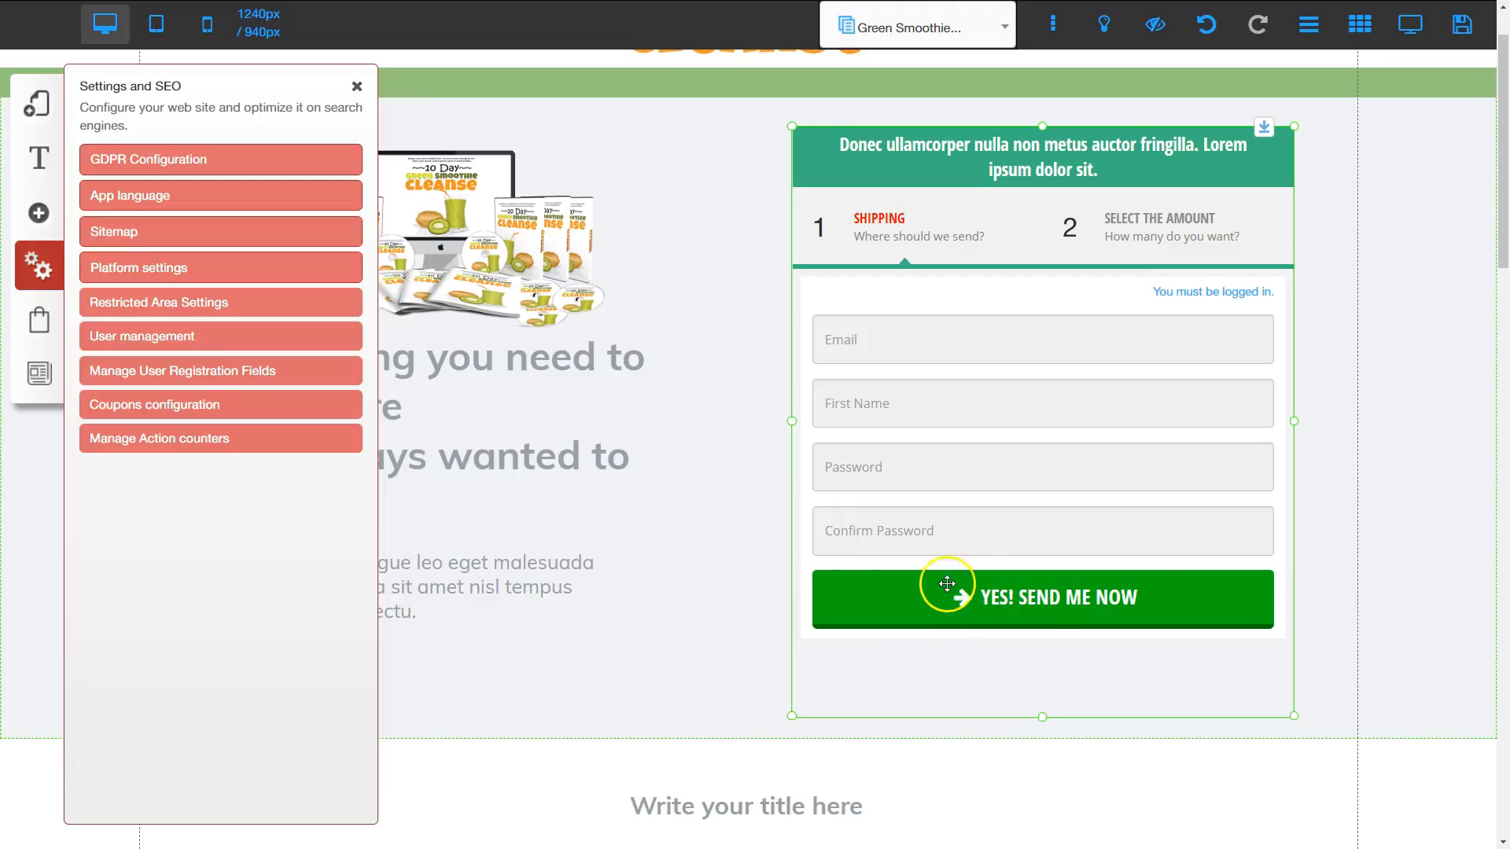
left_click(356, 85)
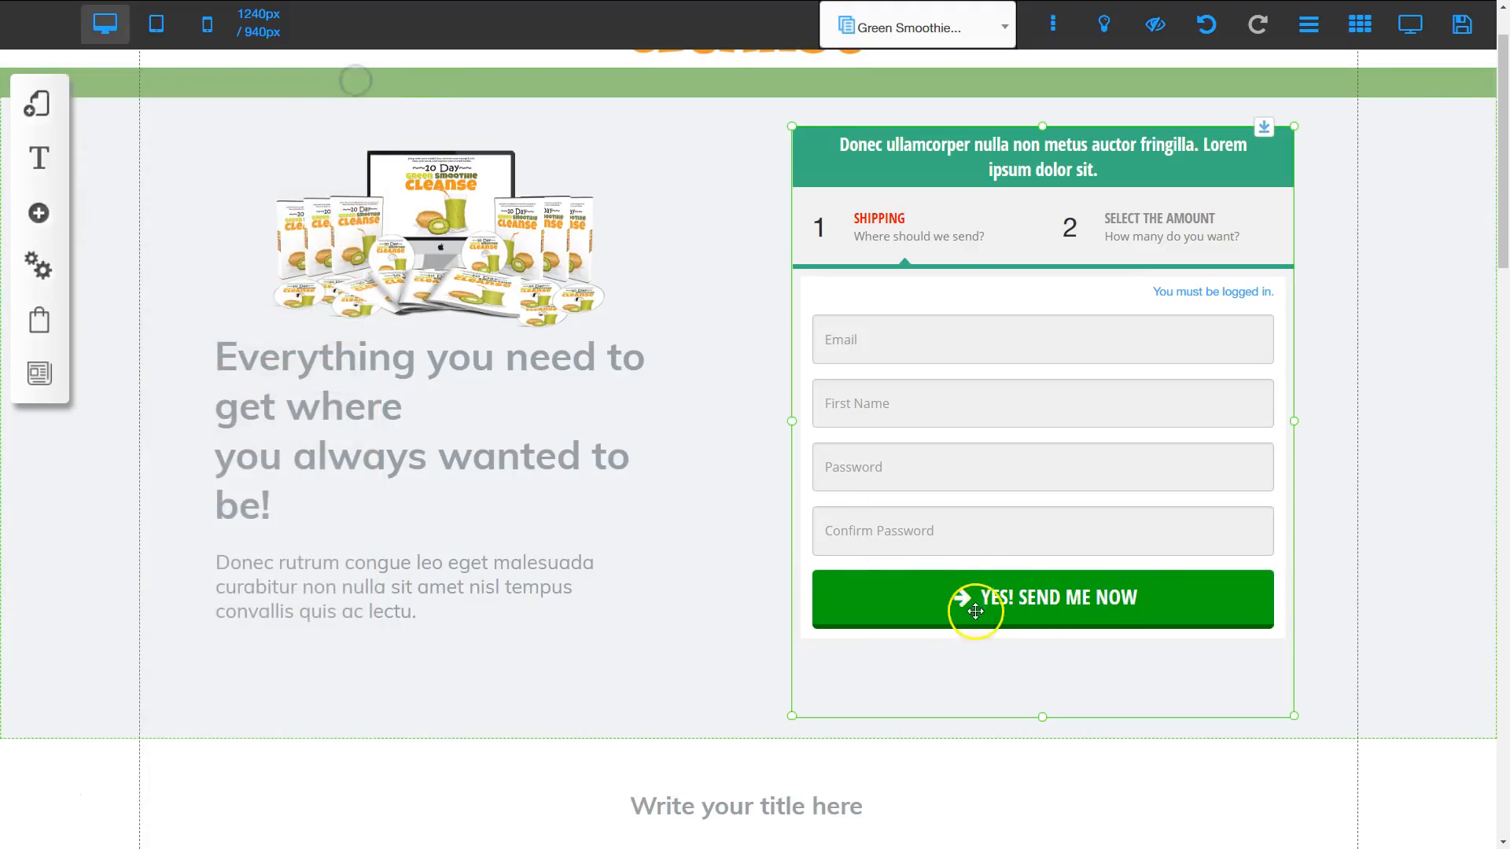
Step: Shorten the checkout form and its surrounding section to fit the remaining fields, and move the section below up against it
left_click_drag(1038, 712, 1040, 667)
left_click(1030, 702)
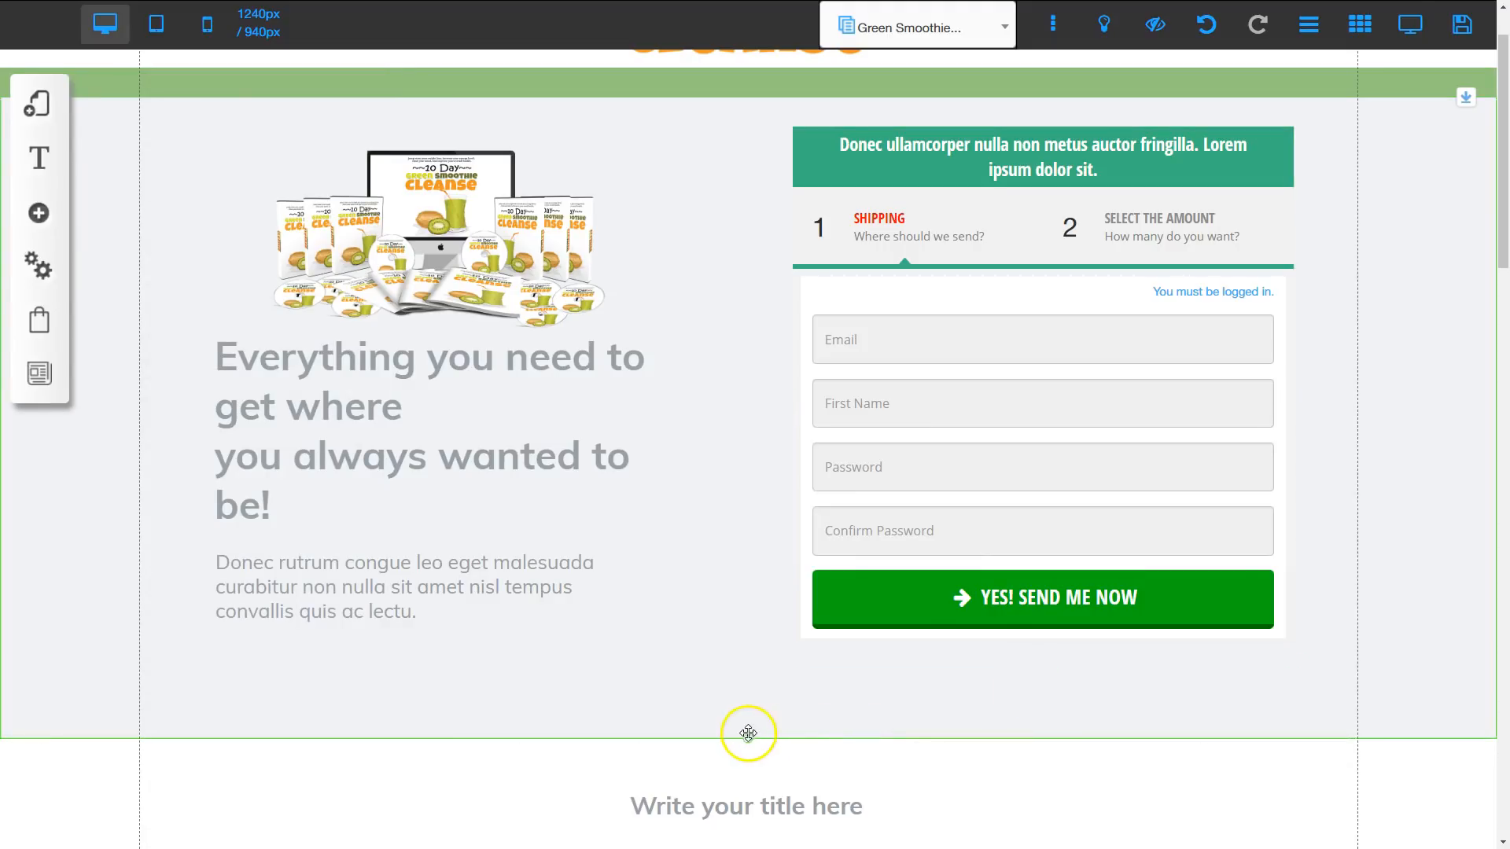
left_click_drag(748, 739, 748, 665)
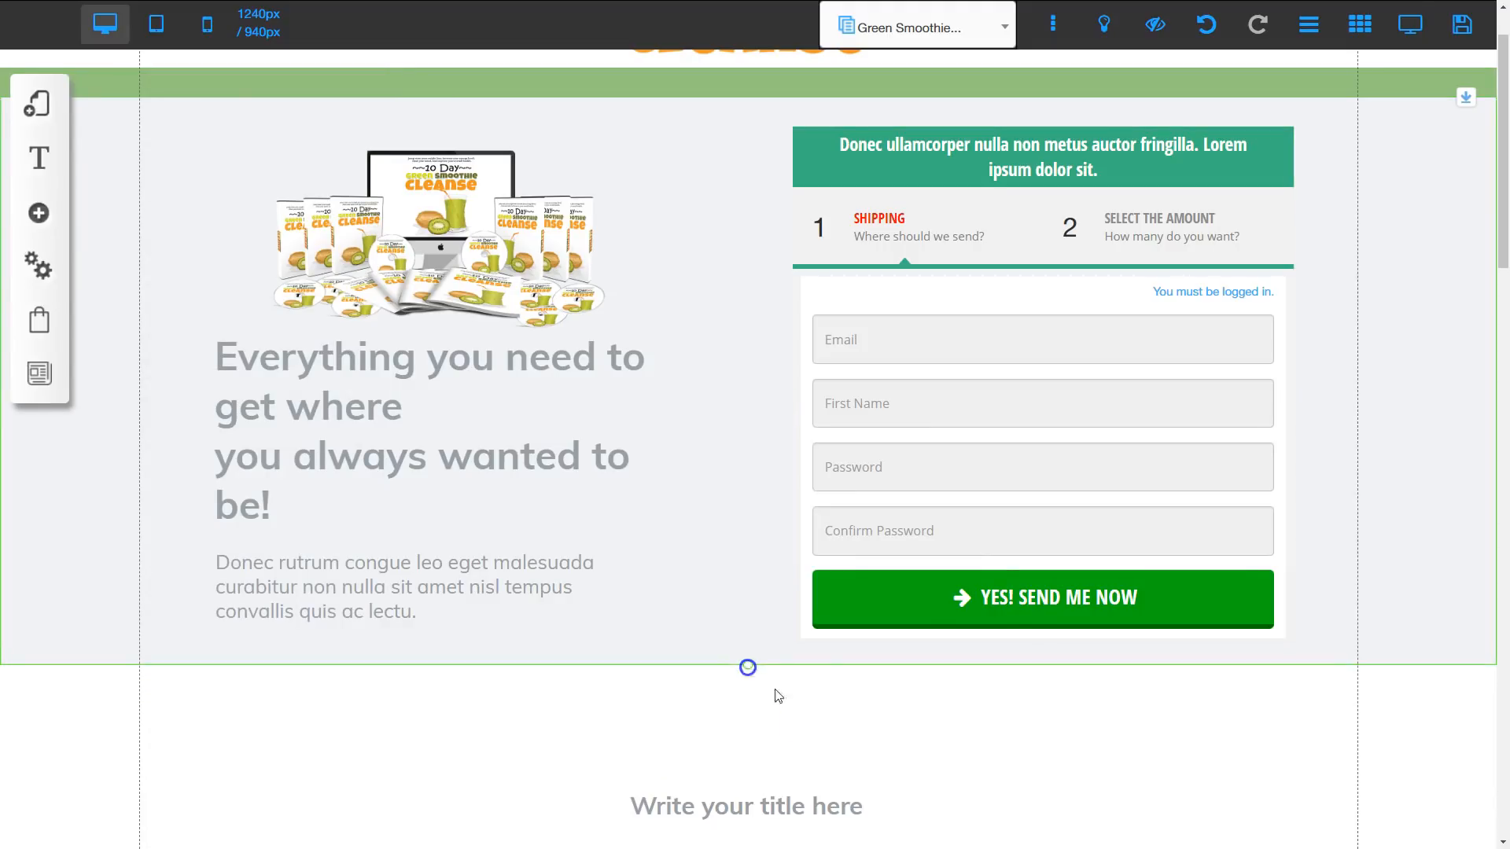
left_click(1213, 805)
left_click(1453, 777)
left_click_drag(1465, 738, 1463, 665)
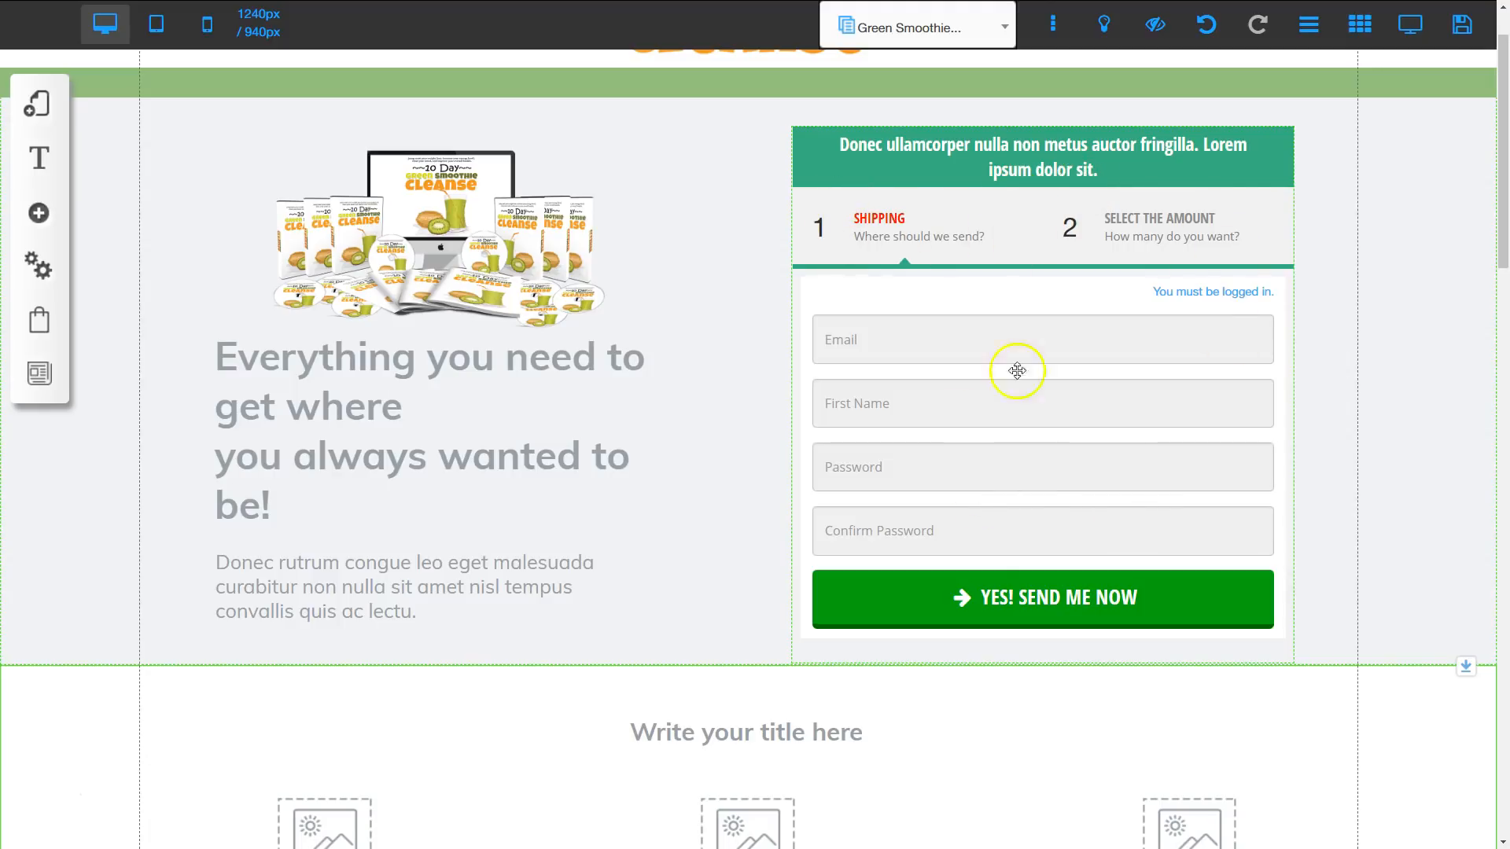
Step: Set the checkout form's header title to 10 Day Green Smoothie Cleanse
left_click(1054, 331)
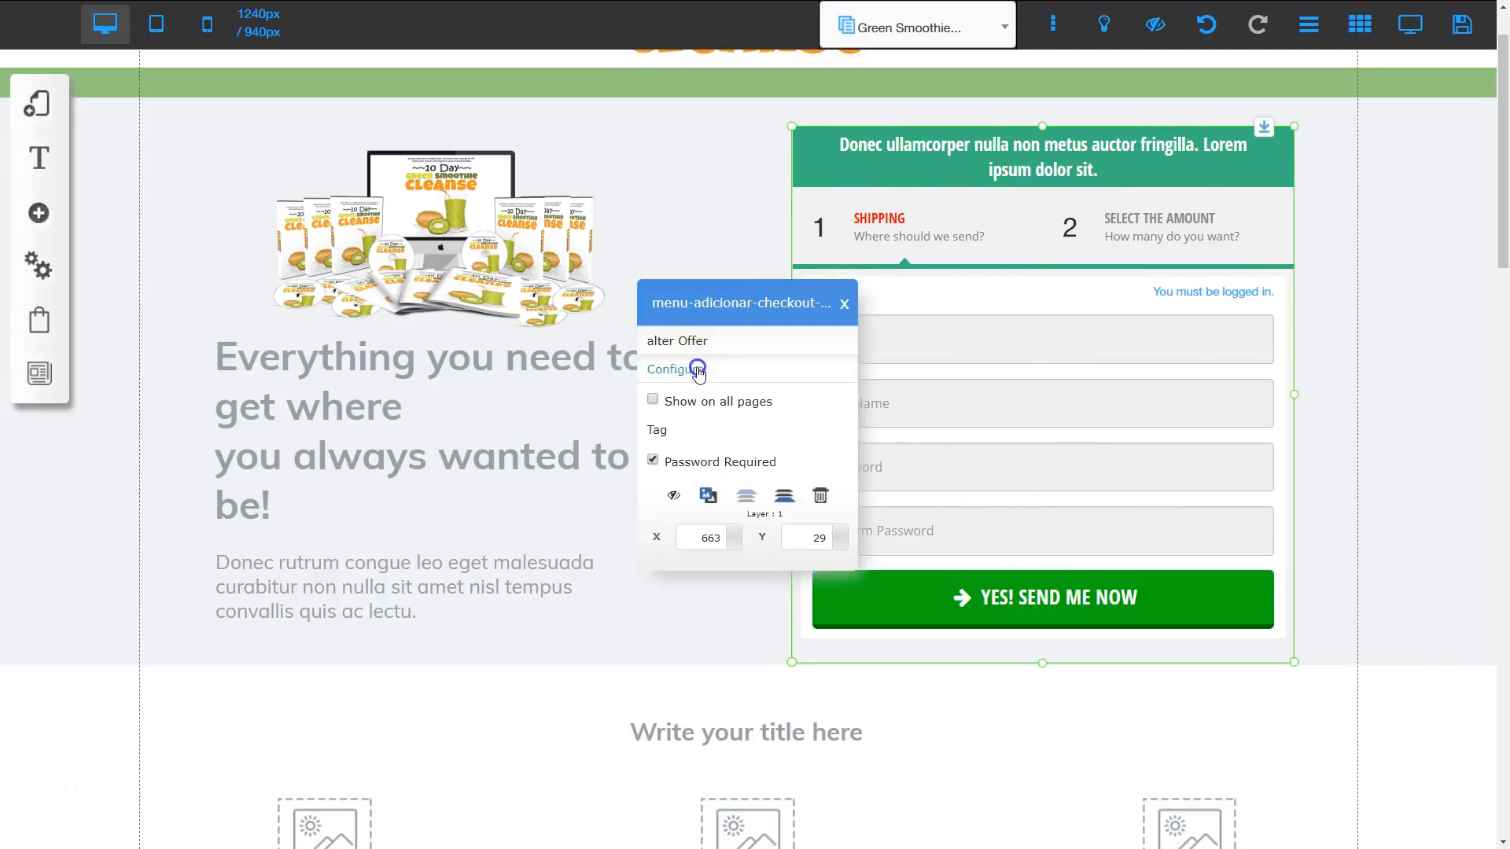
left_click(719, 371)
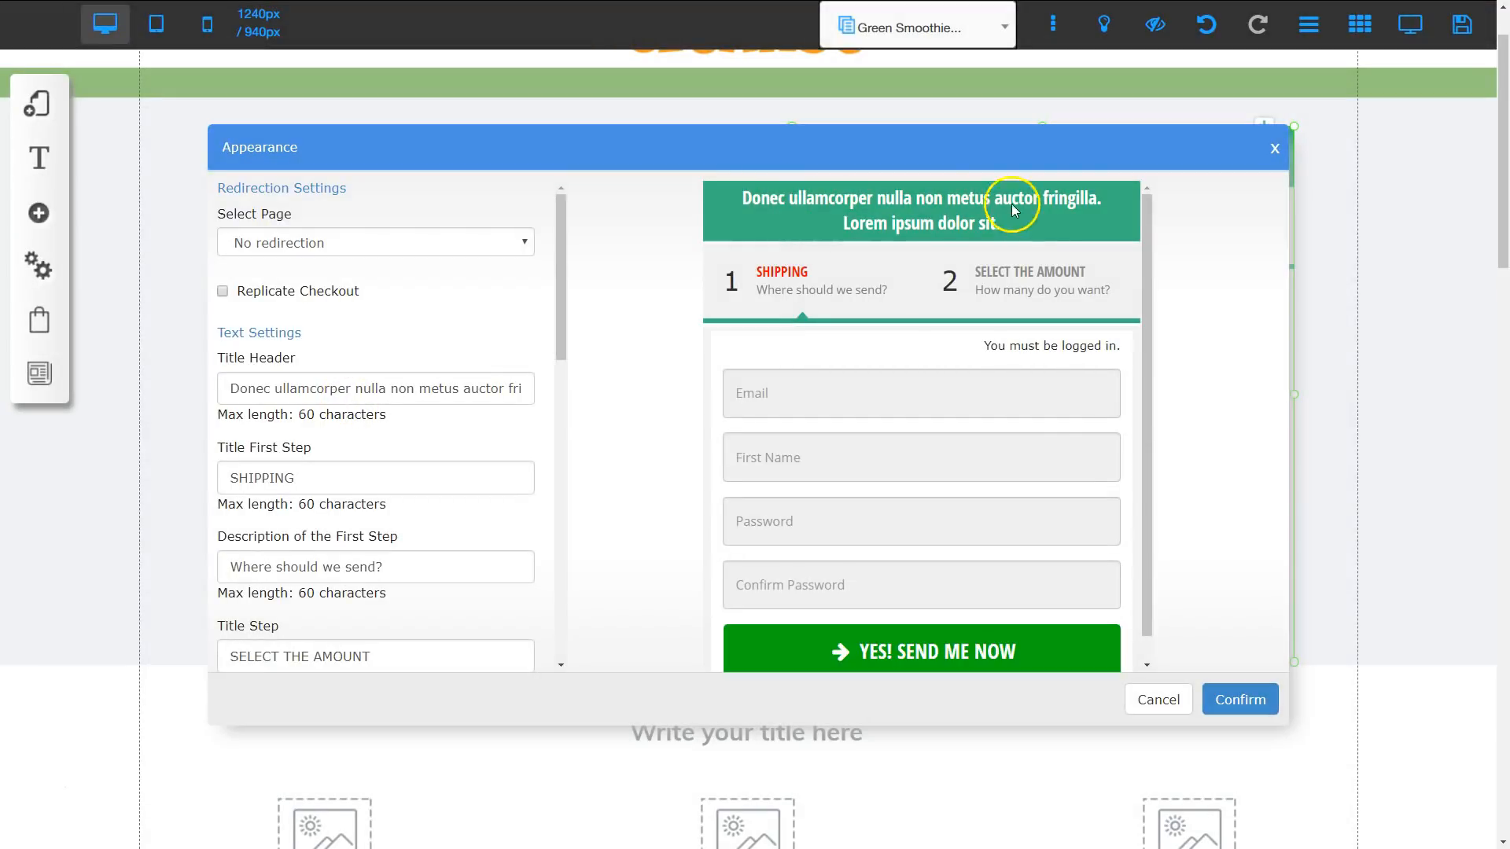
left_click_drag(225, 388, 593, 394)
type("10 Day Green Smoothie Cleanse")
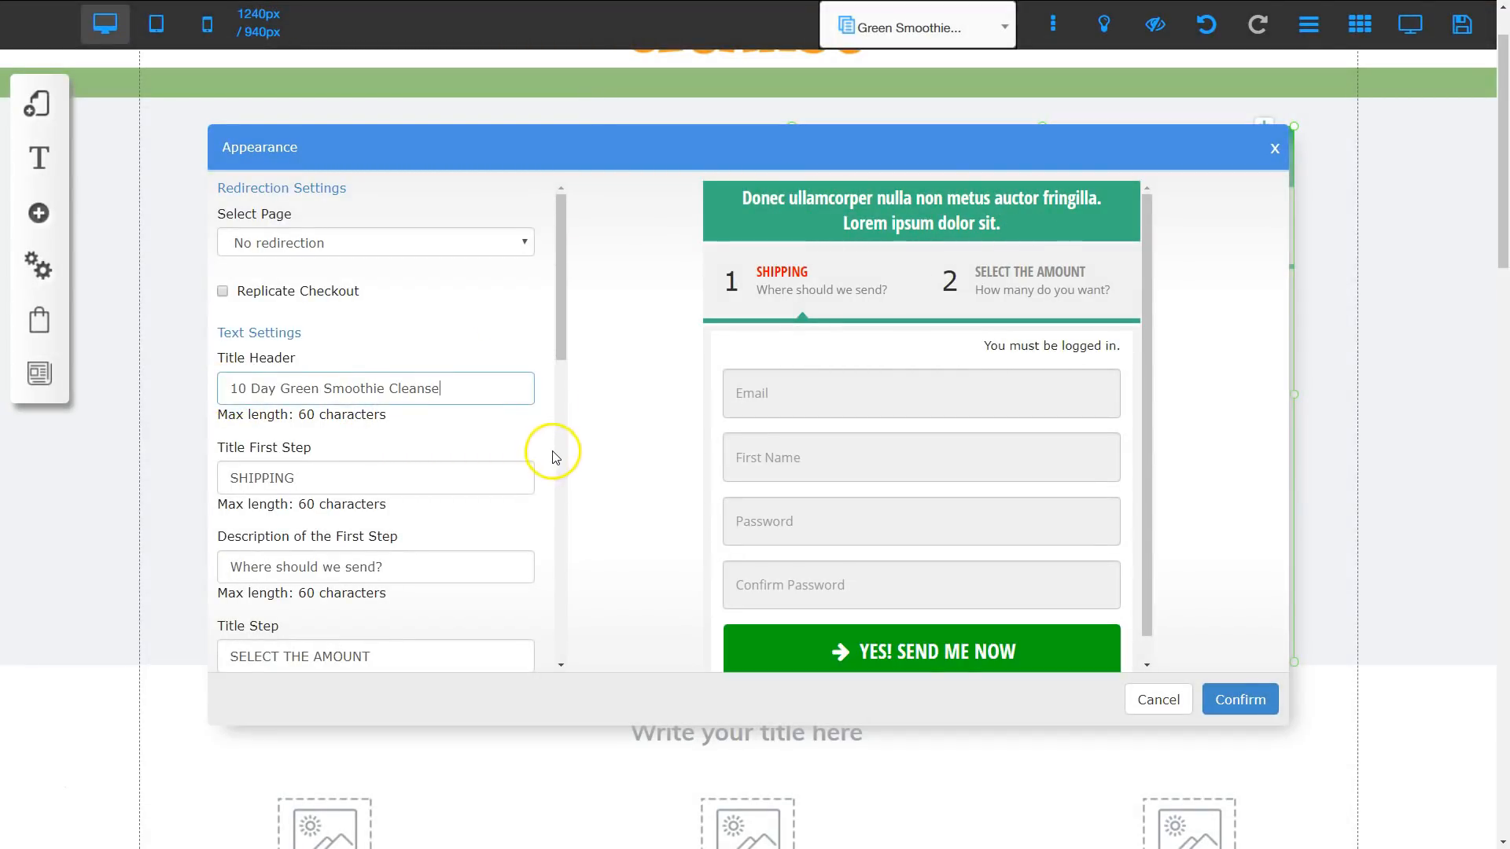
left_click(1235, 705)
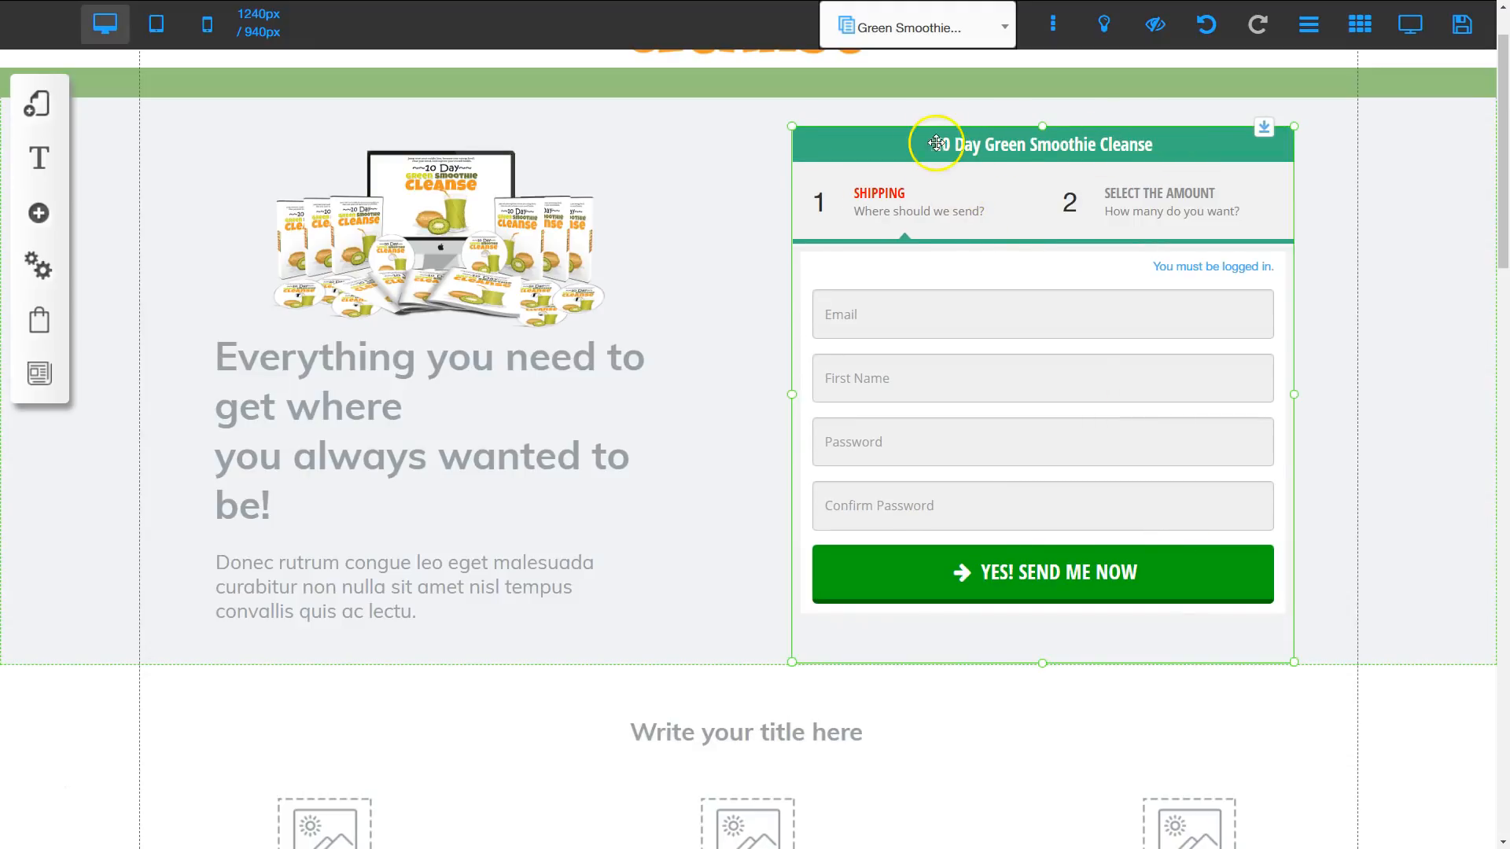
Step: Set the checkout's first step title to REGISTER and its description to Please register your account
left_click(935, 362)
left_click(695, 366)
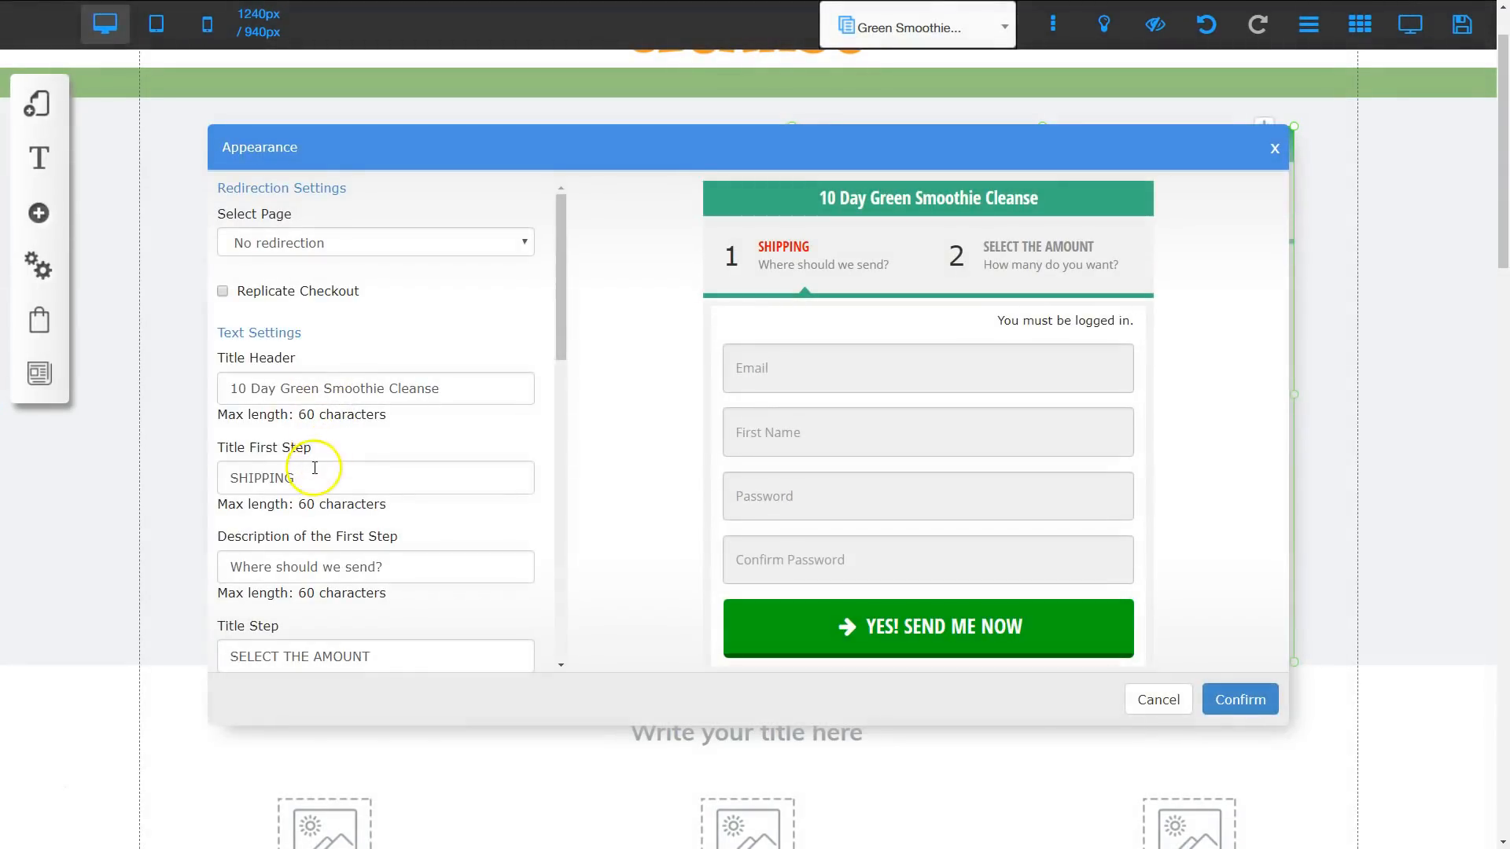
left_click_drag(303, 479, 220, 477)
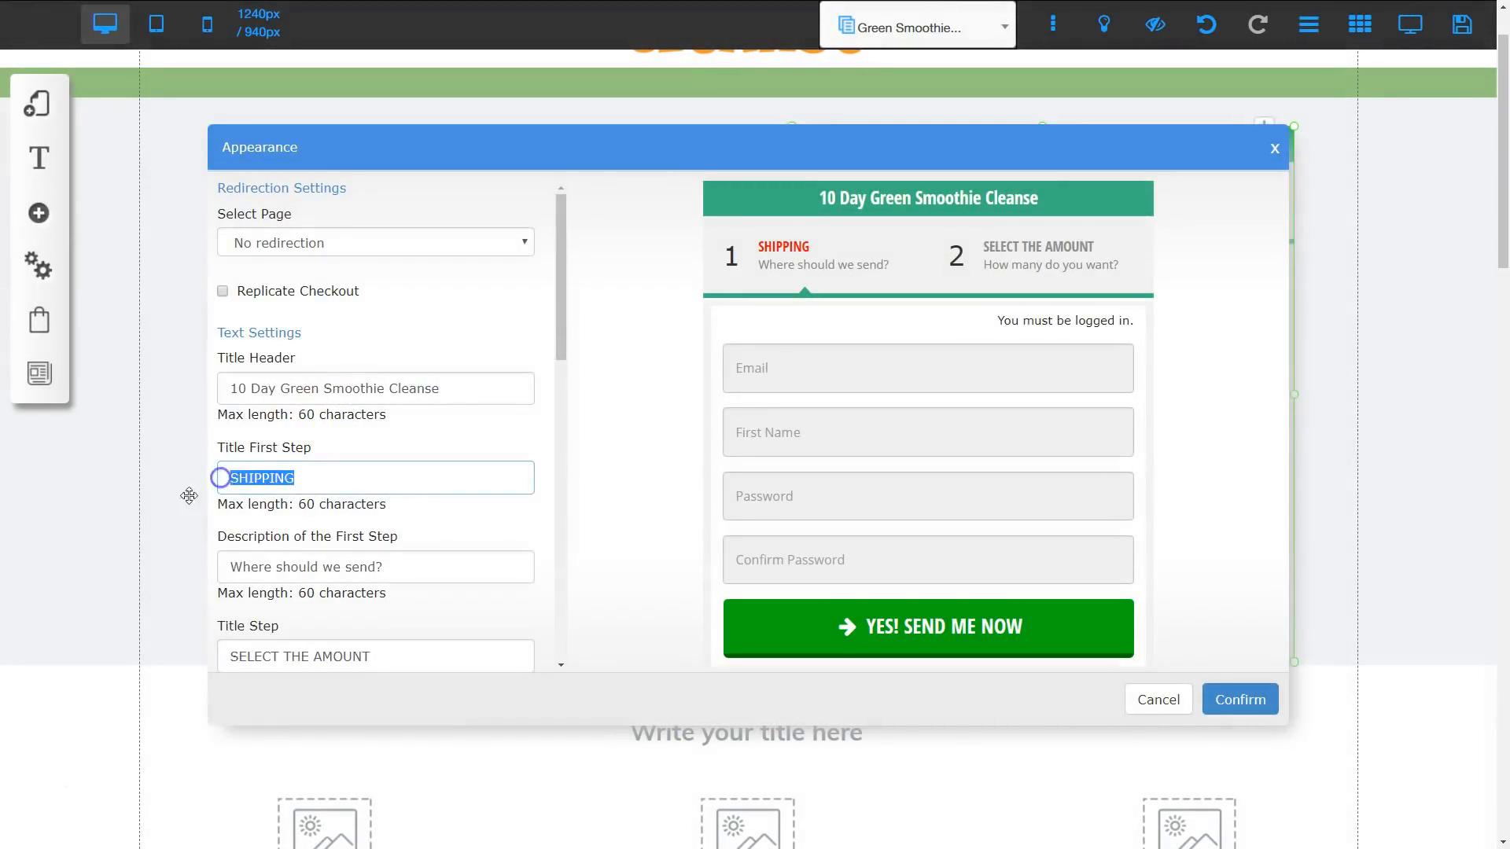
type("REGISTER")
key("Tab")
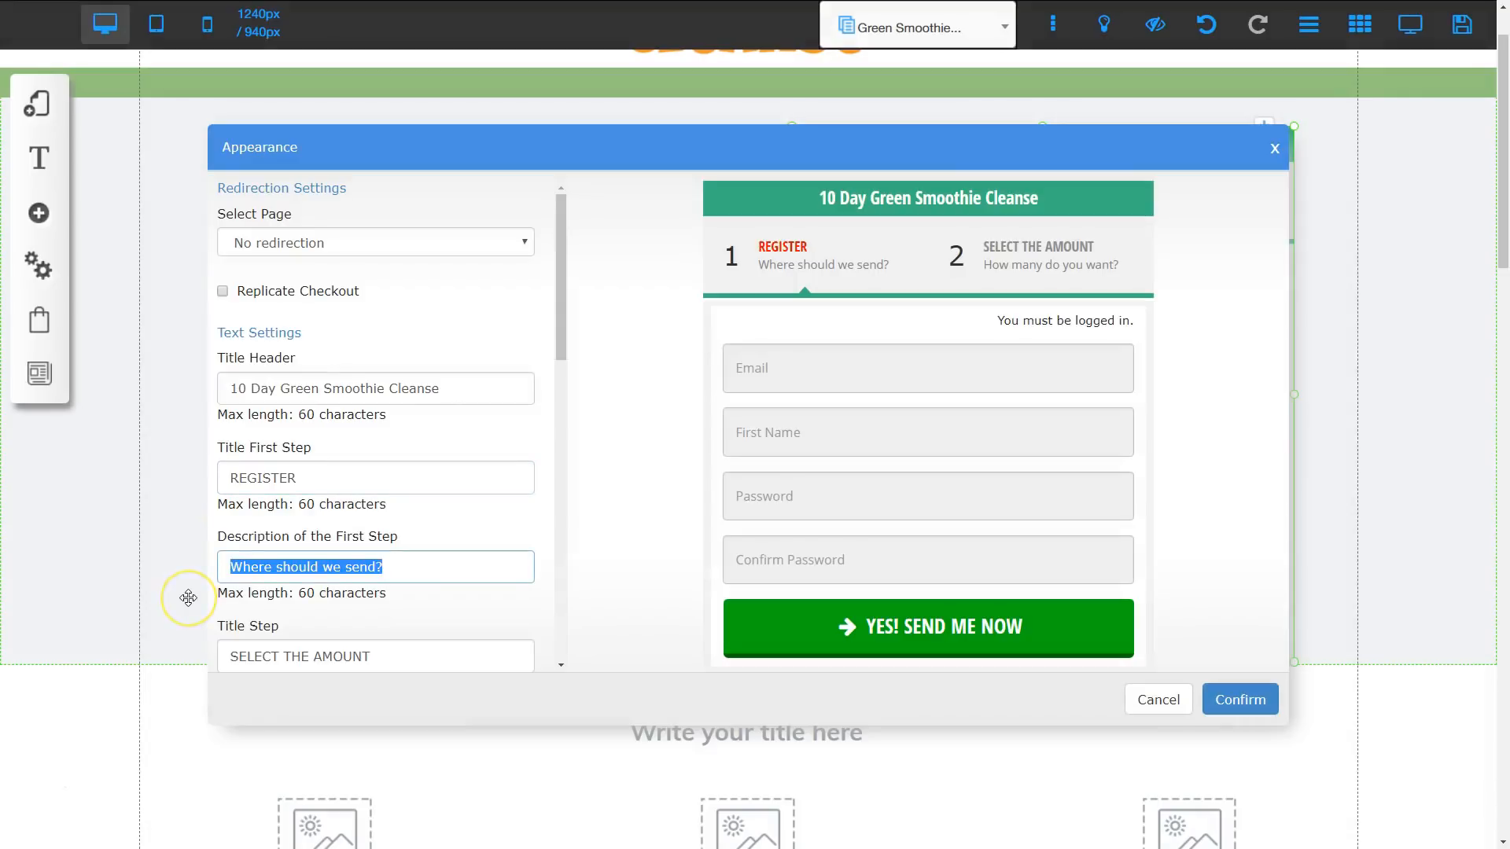
type("Please regist")
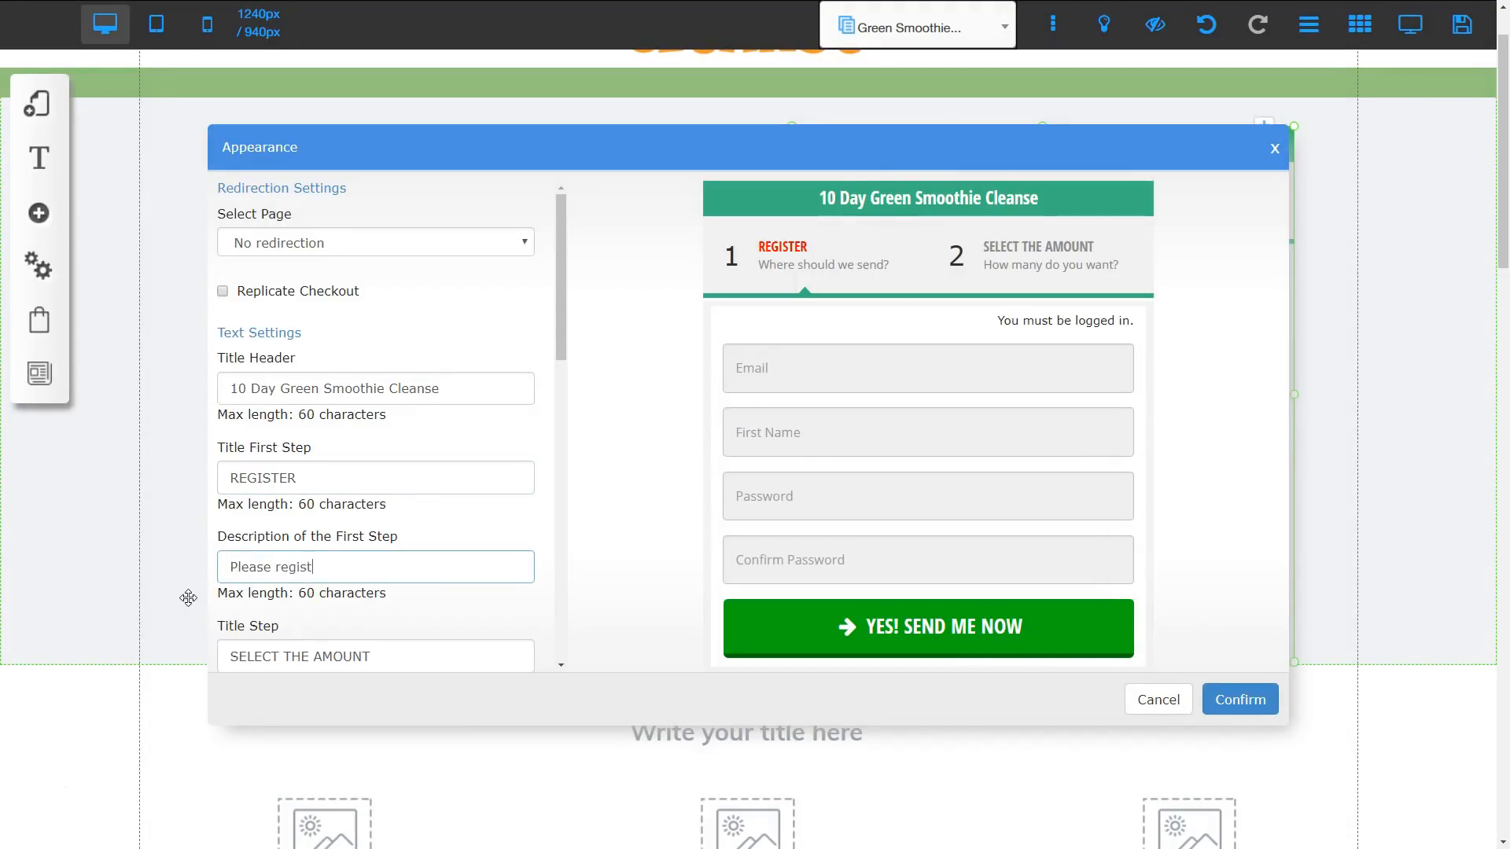
type("er your account")
Step: Set the checkout's second step title to Payment Information with the description Complete your payment information, and apply the changes
scroll(393, 500, "down", 2)
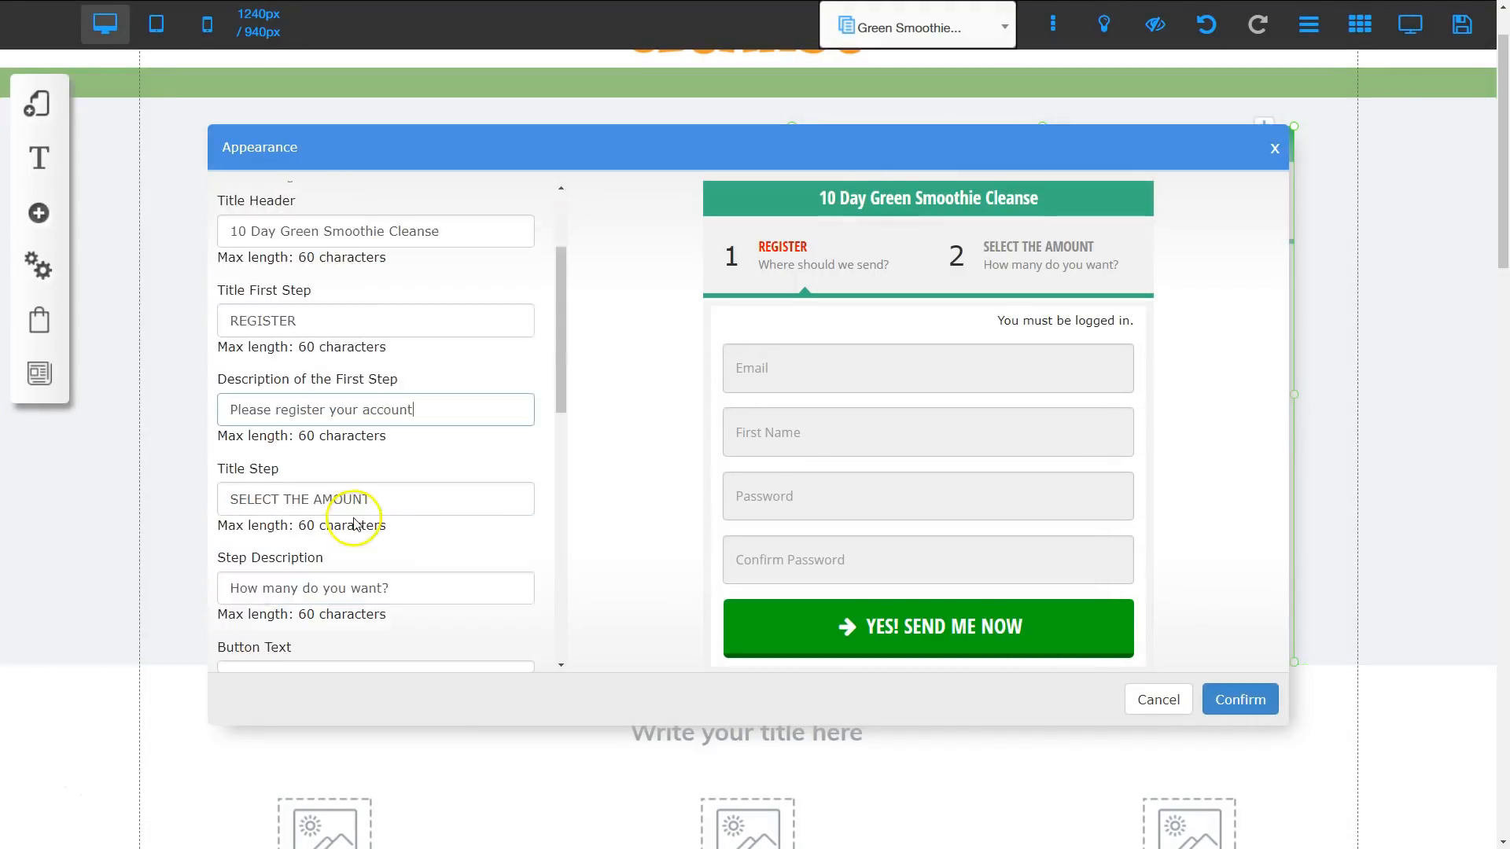
left_click_drag(384, 497, 230, 497)
type("Payment")
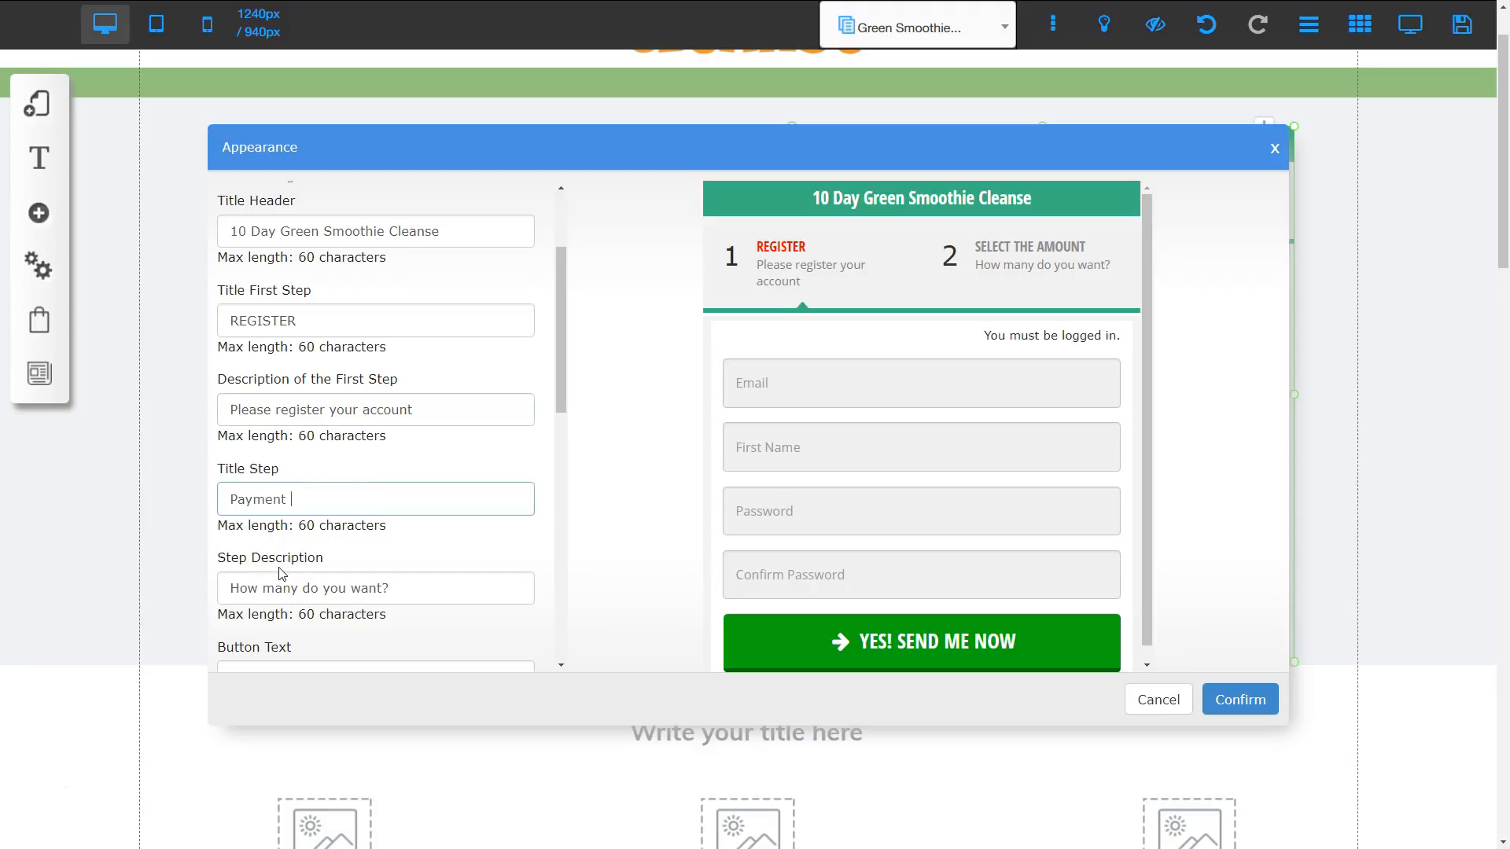
type(" Information")
left_click_drag(389, 588, 234, 590)
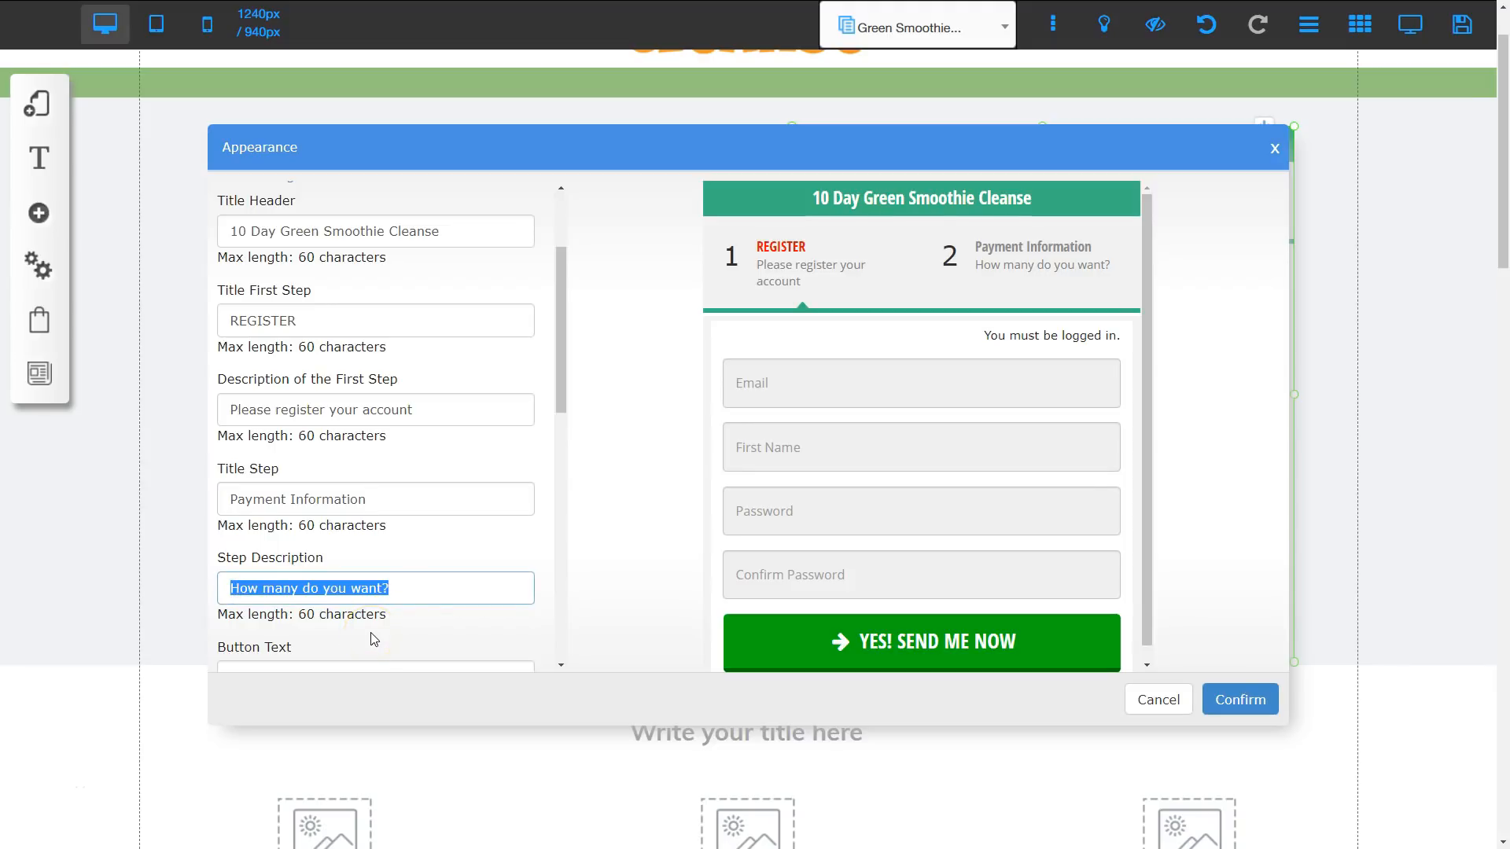
type("Complete your payment information")
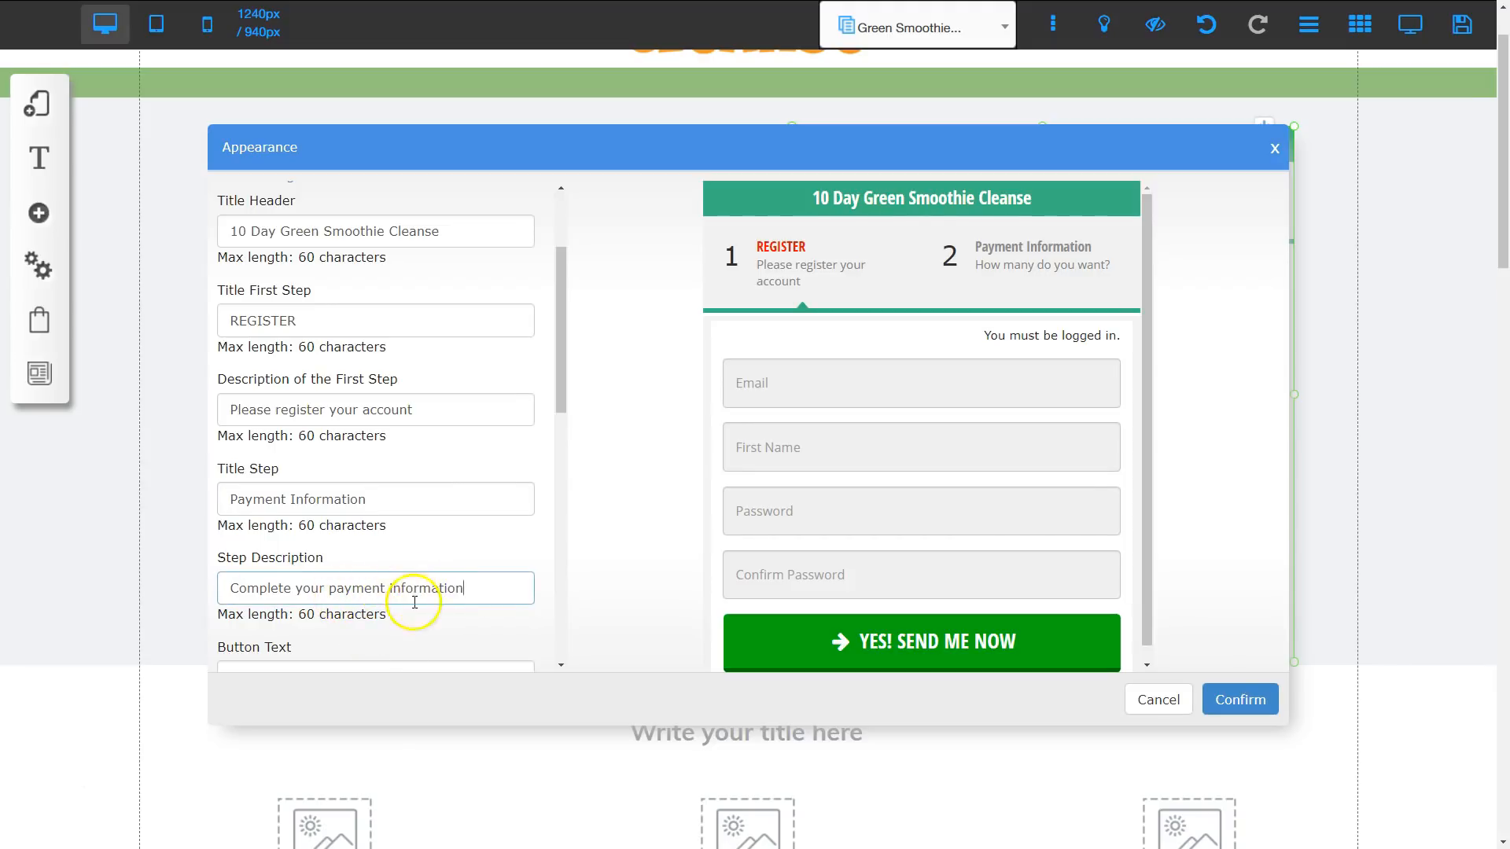
left_click(1247, 699)
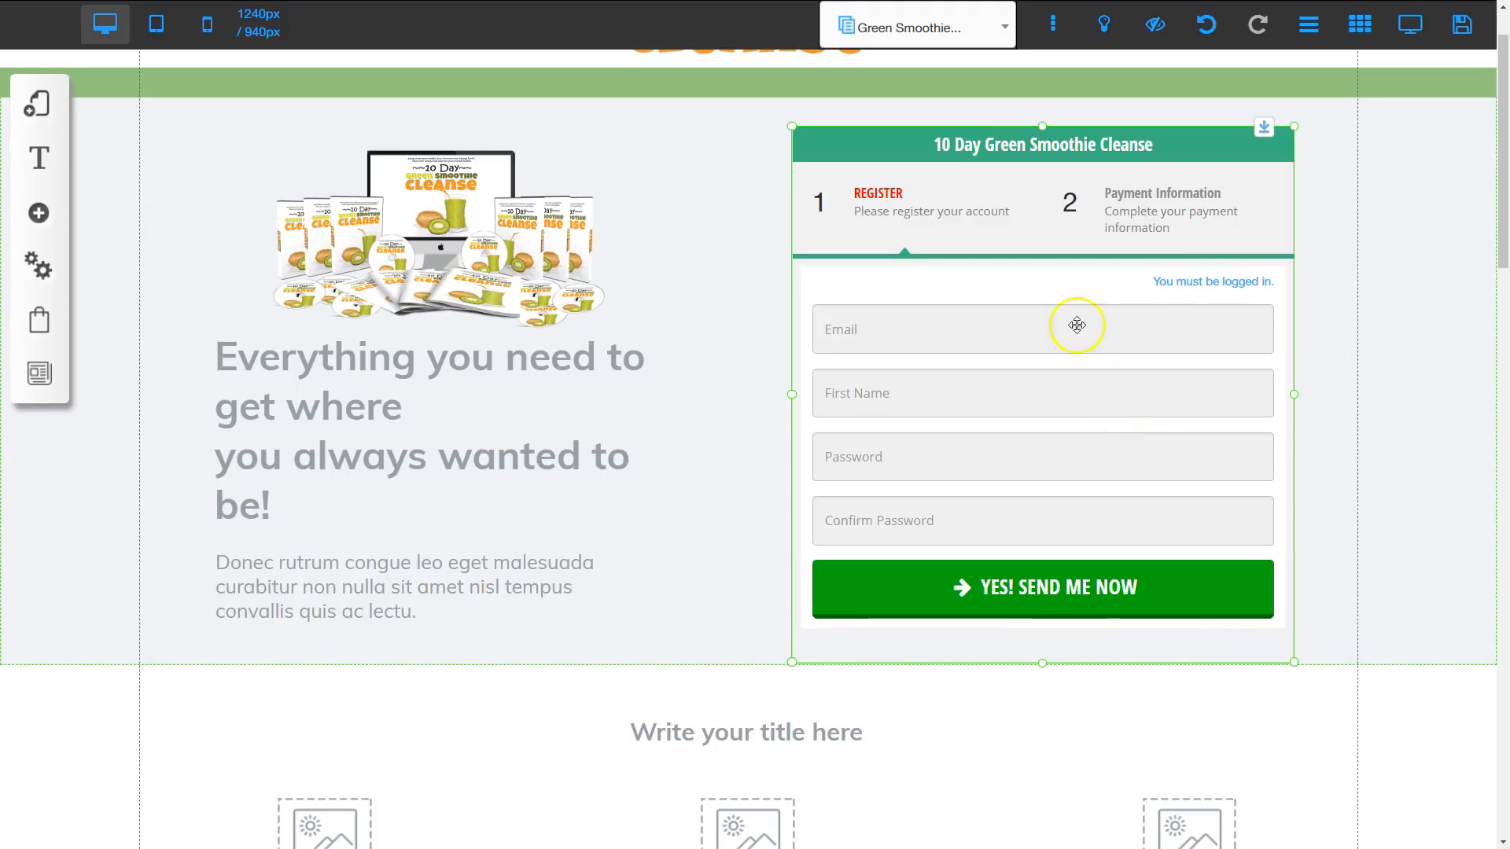
Step: Change the checkout button text to Purchase Now! and save the sales page
right_click(1065, 587)
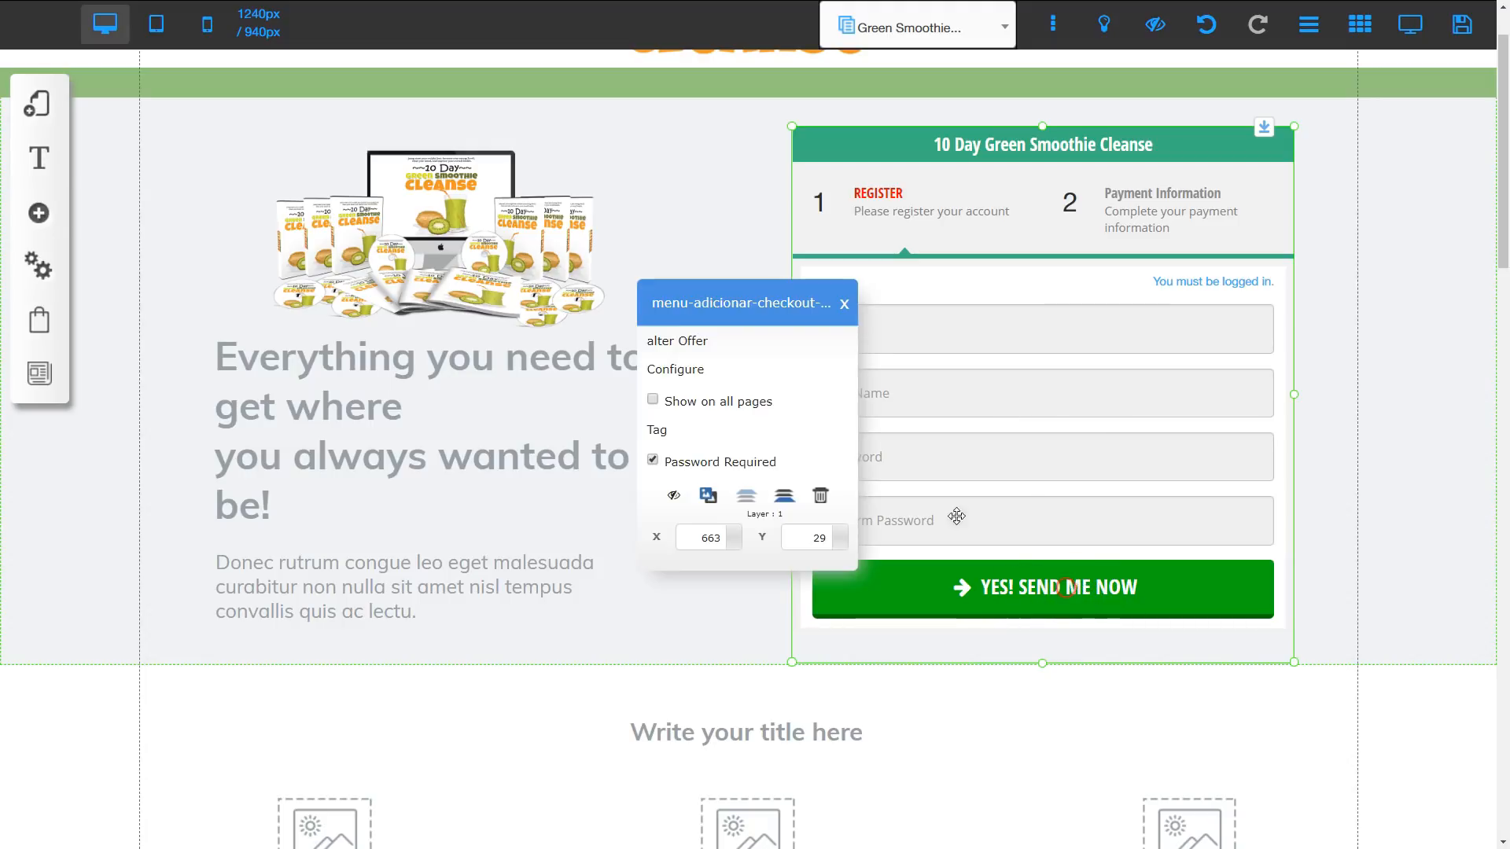
left_click(674, 370)
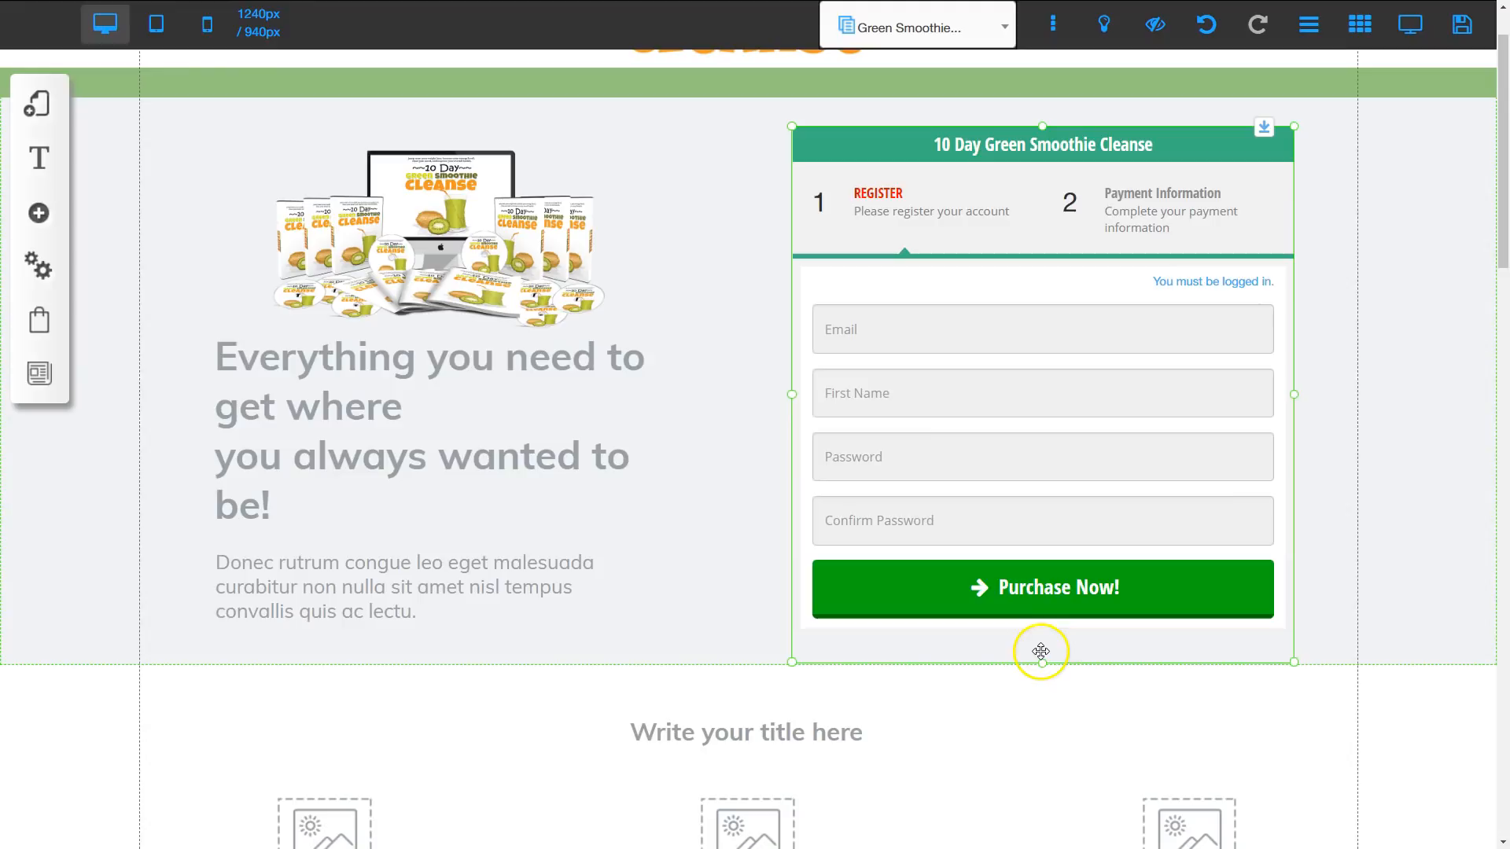
scroll(676, 405, "up", 1)
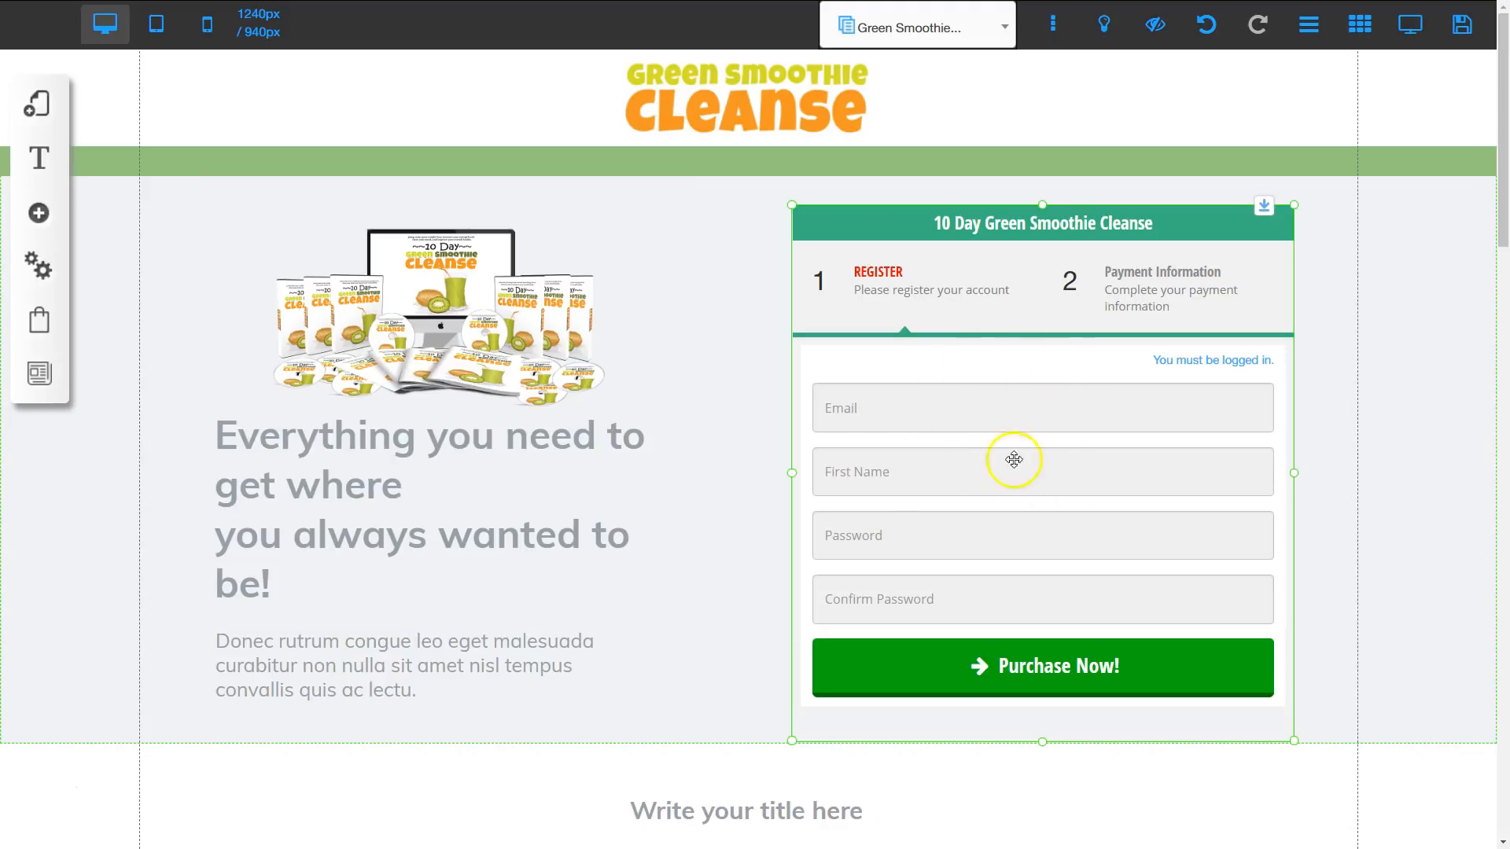
left_click(1461, 32)
left_click(1001, 622)
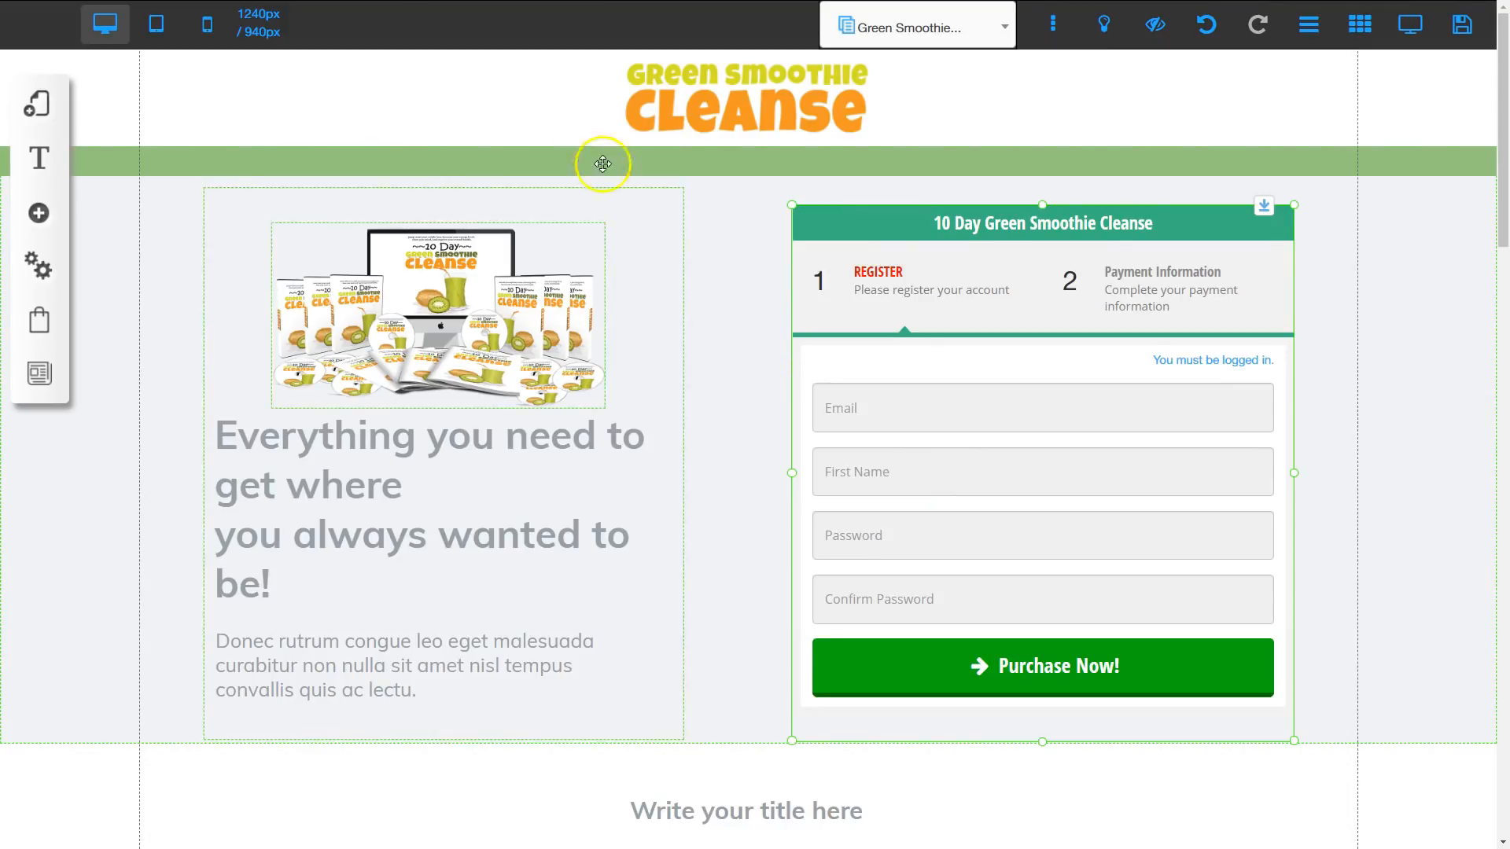
Step: Open the Thank You page of the Green Smoothie Cleanse layout for editing
left_click(39, 106)
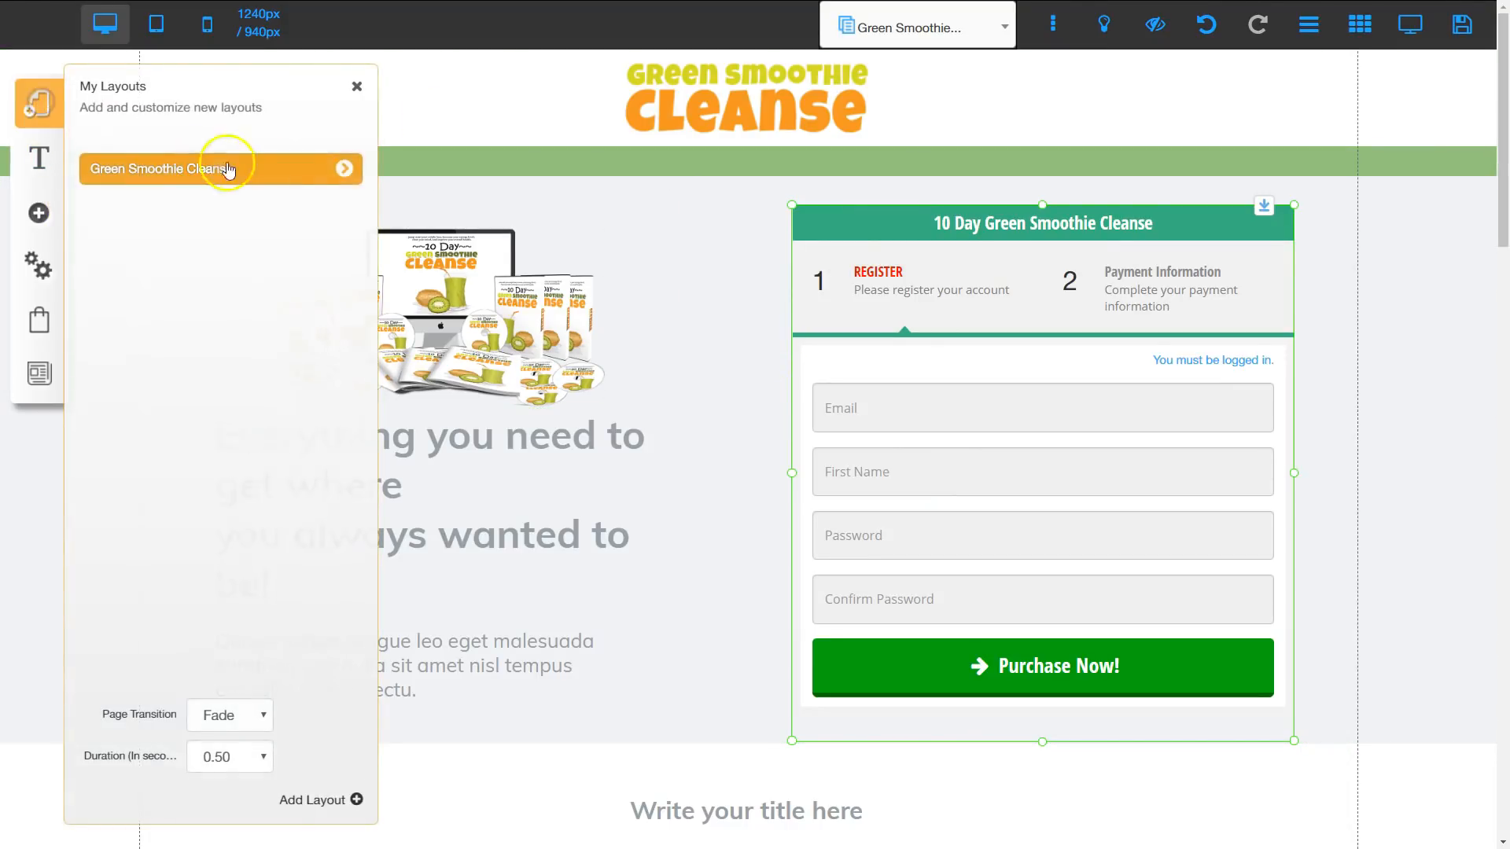
left_click(345, 171)
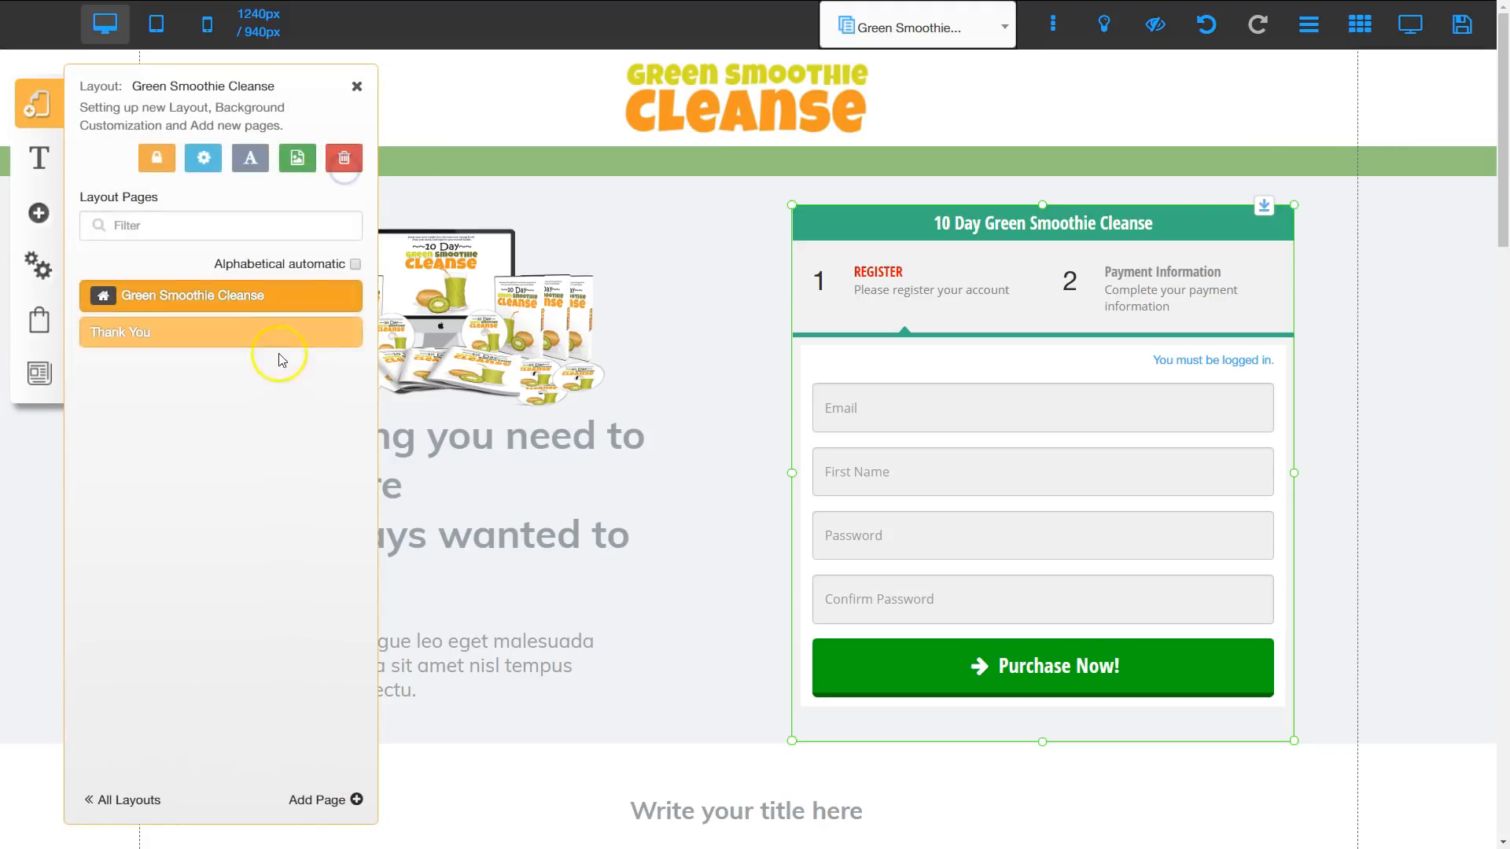
left_click(144, 338)
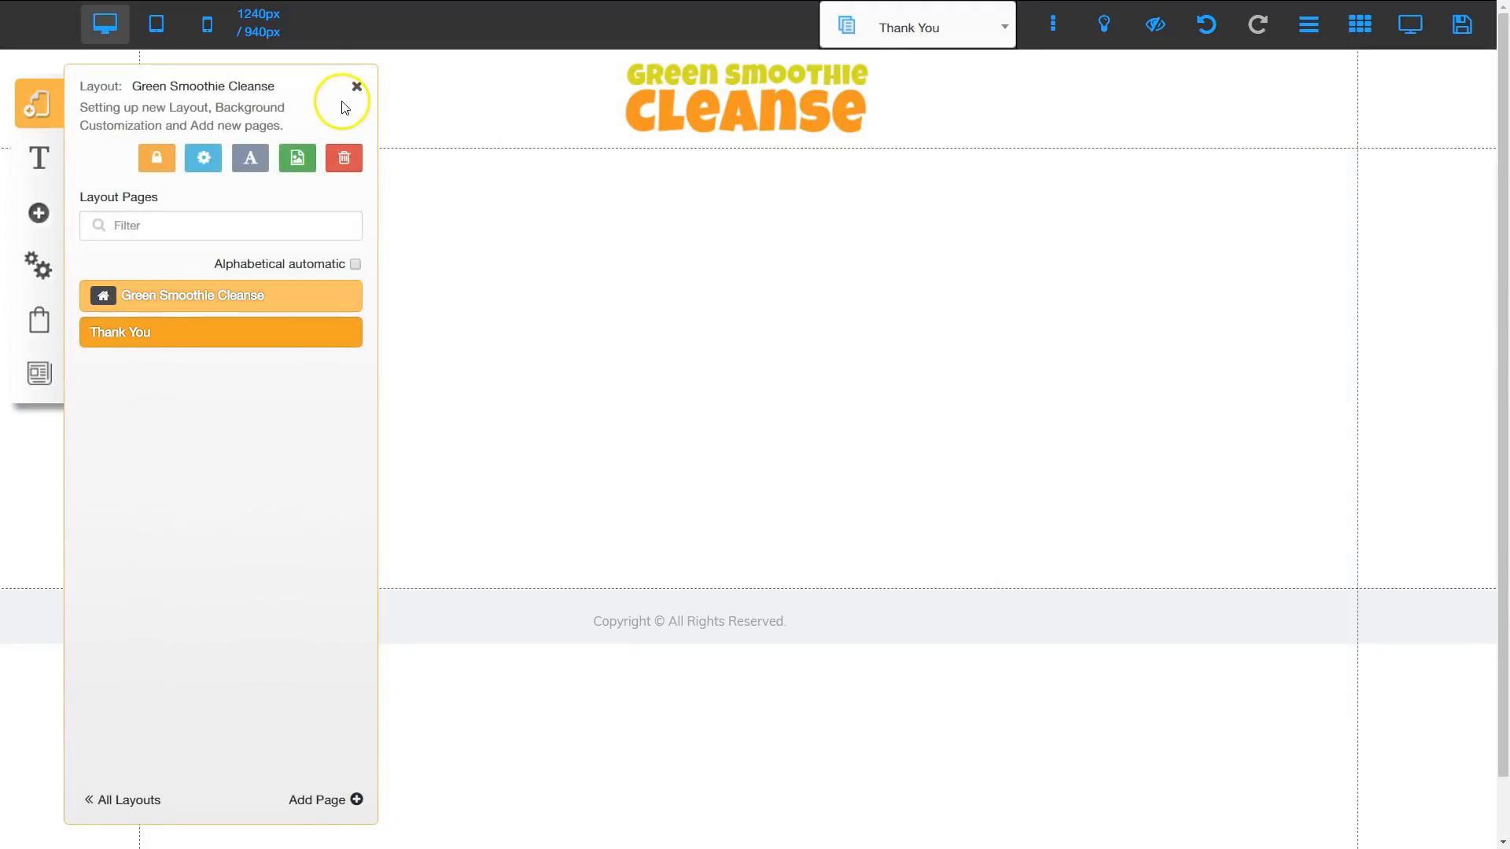
left_click(356, 88)
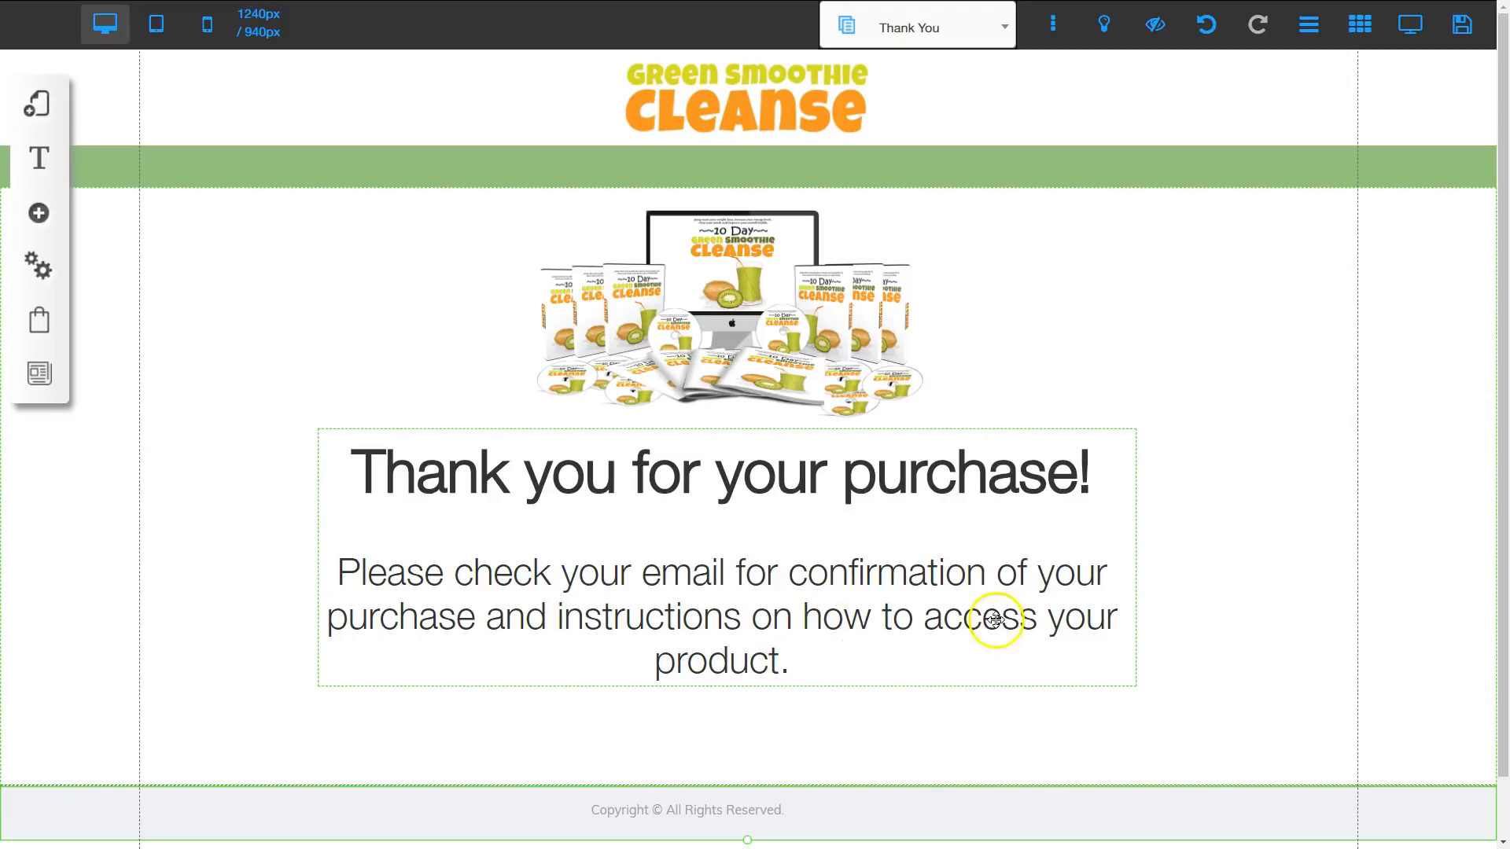
Step: Save the changes to the Thank You page
left_click(1467, 31)
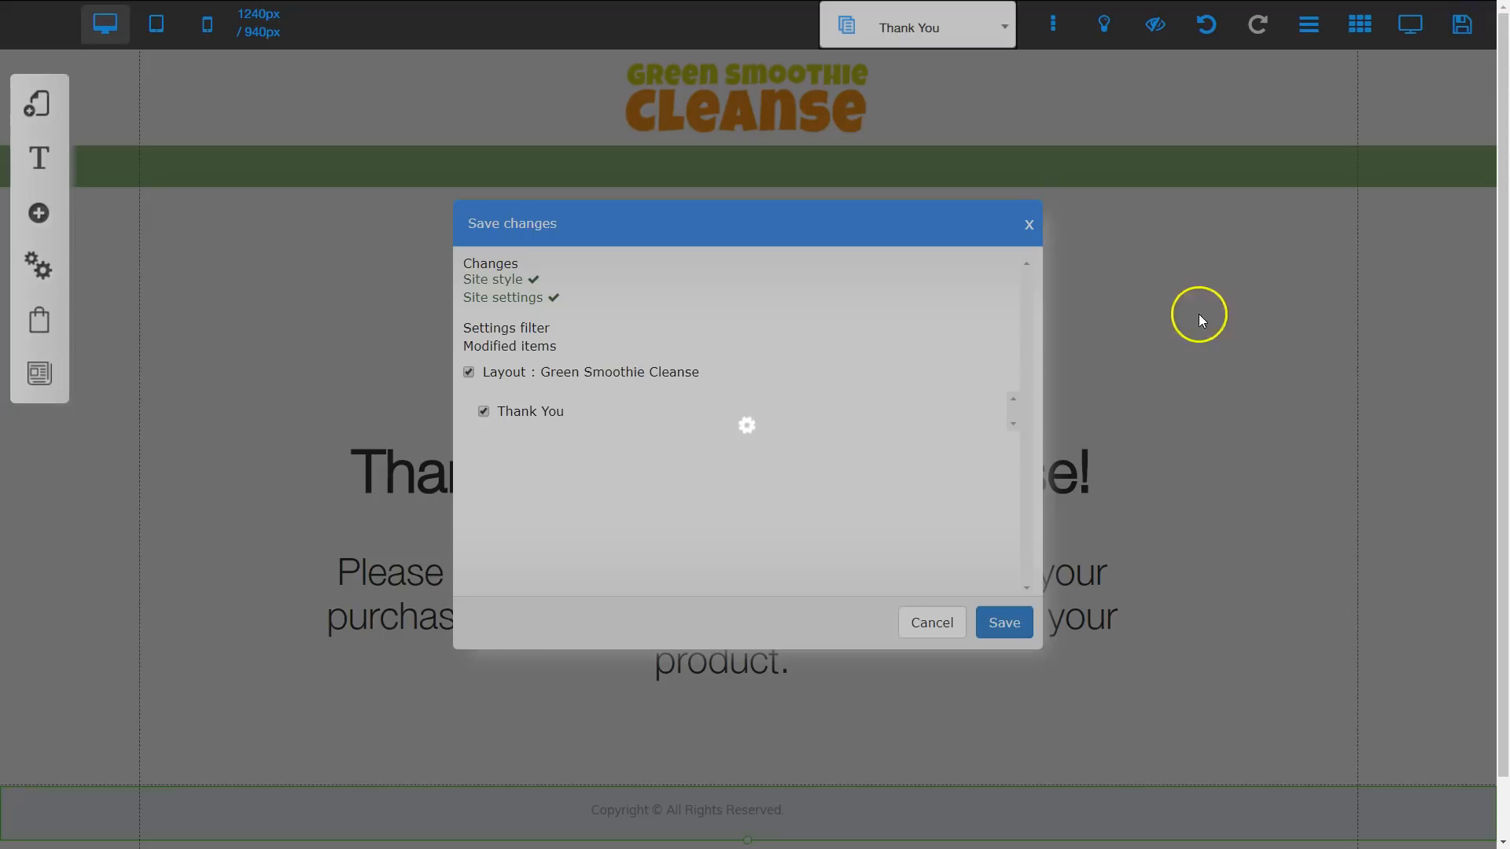
left_click(1006, 622)
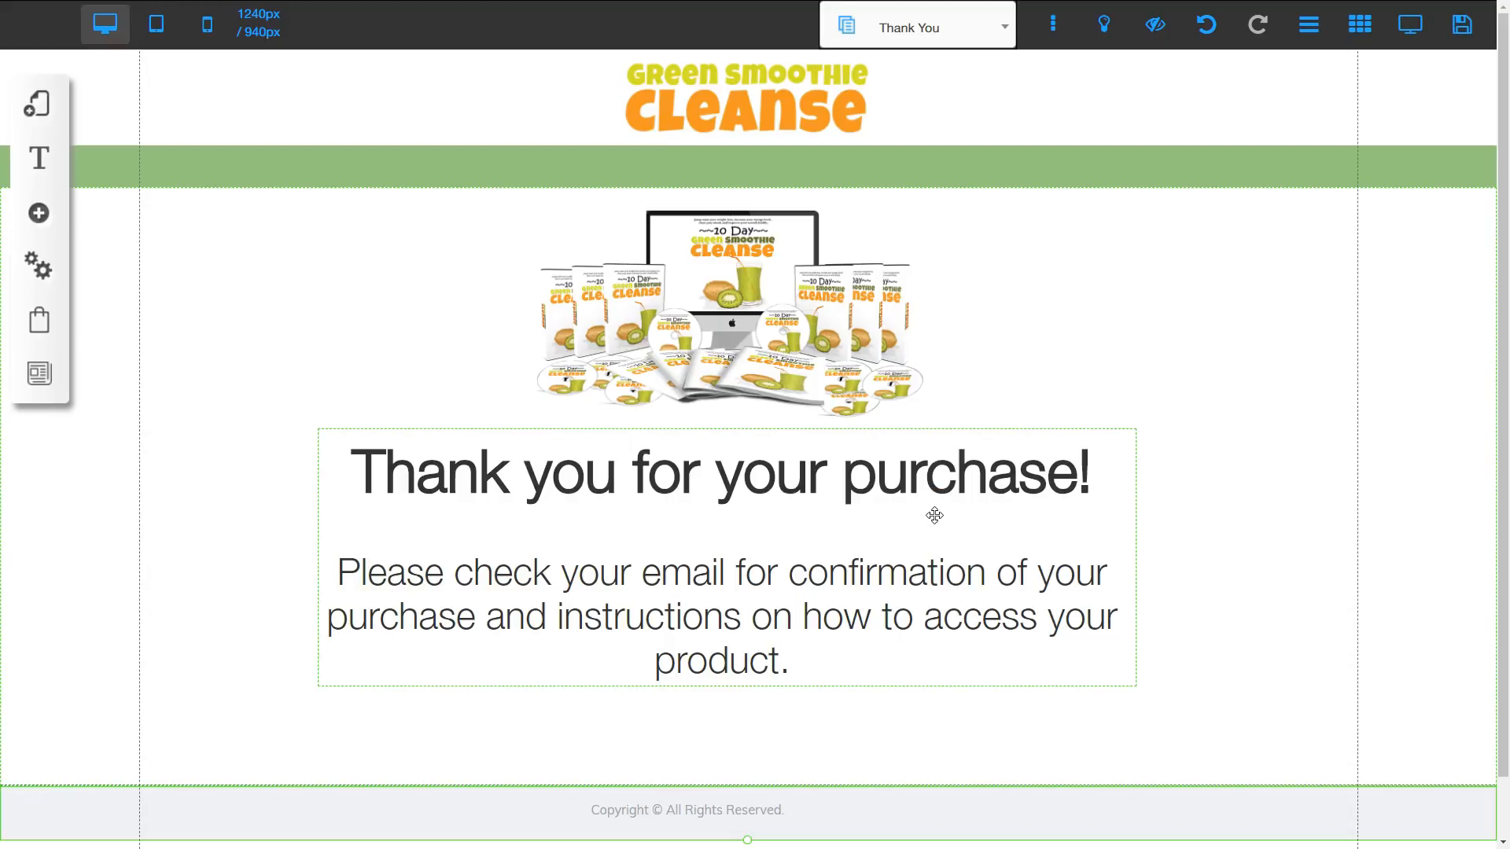
left_click(340, 581)
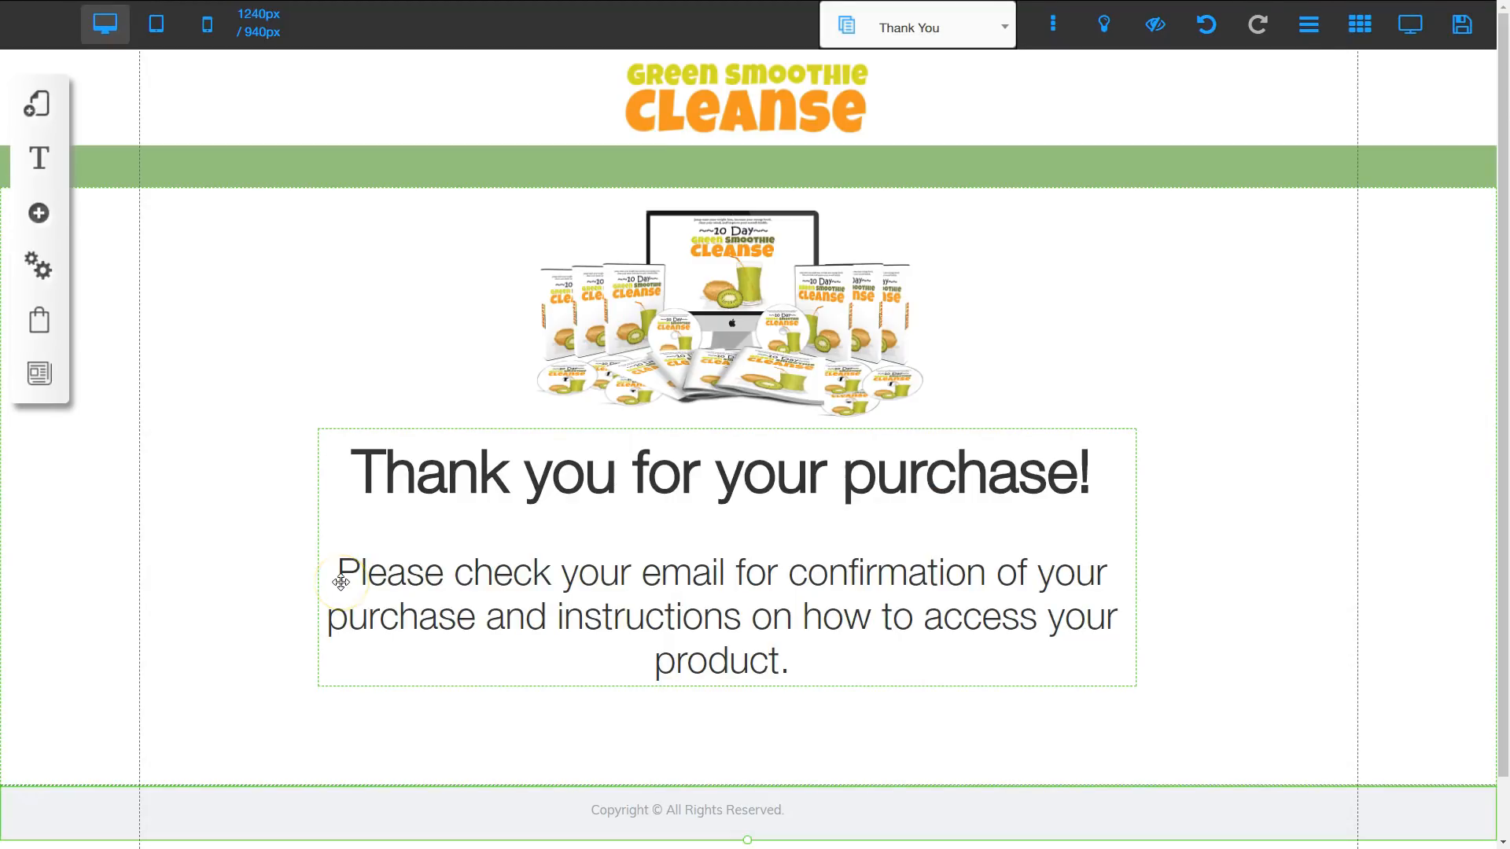